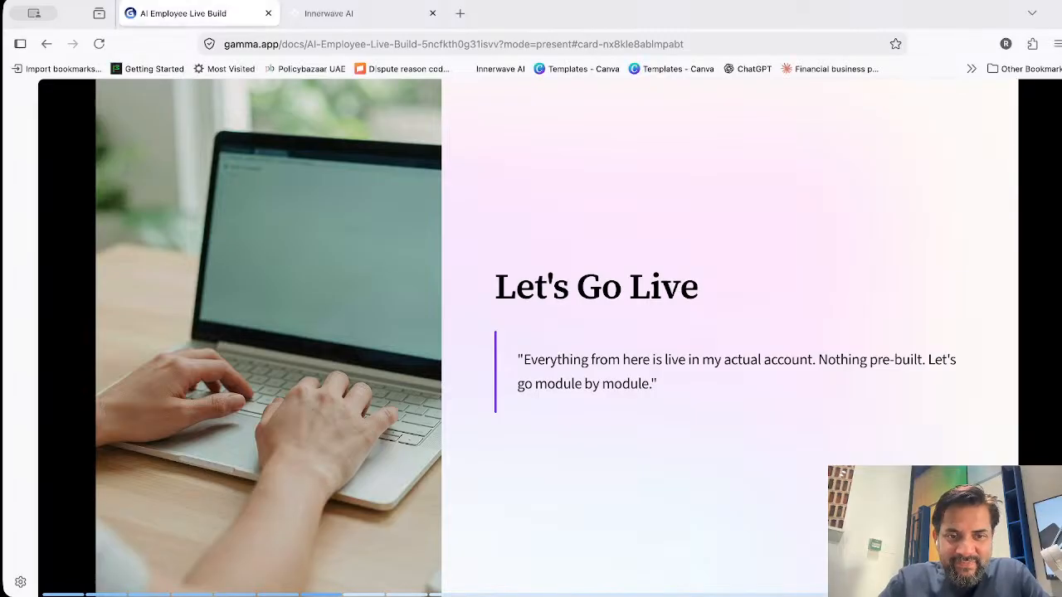
# Switch from the slide presentation to the Innerwave AI agency console
pyautogui.moveTo(485, 88)
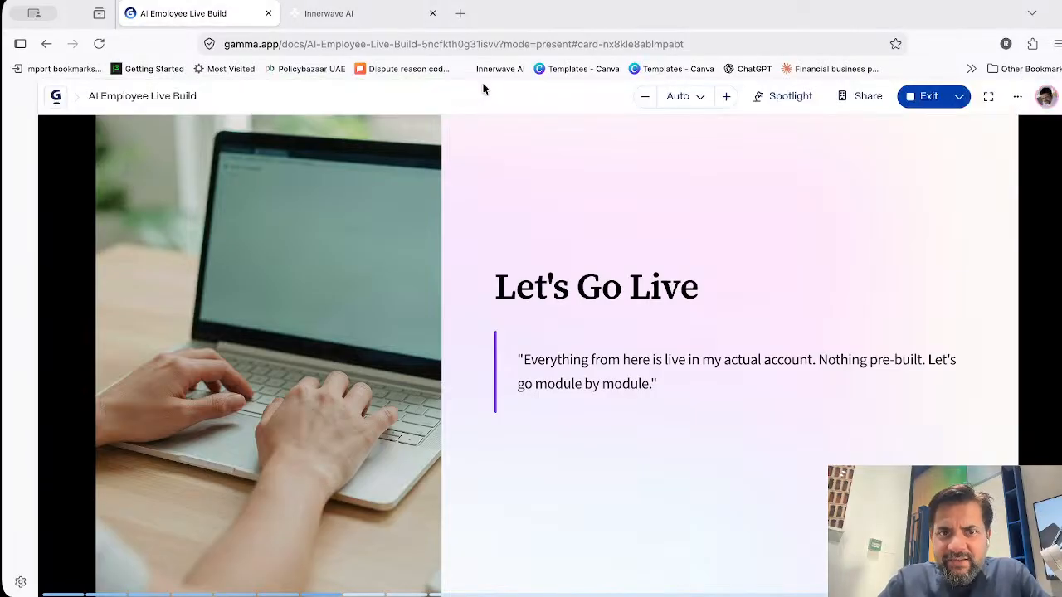
pyautogui.click(402, 24)
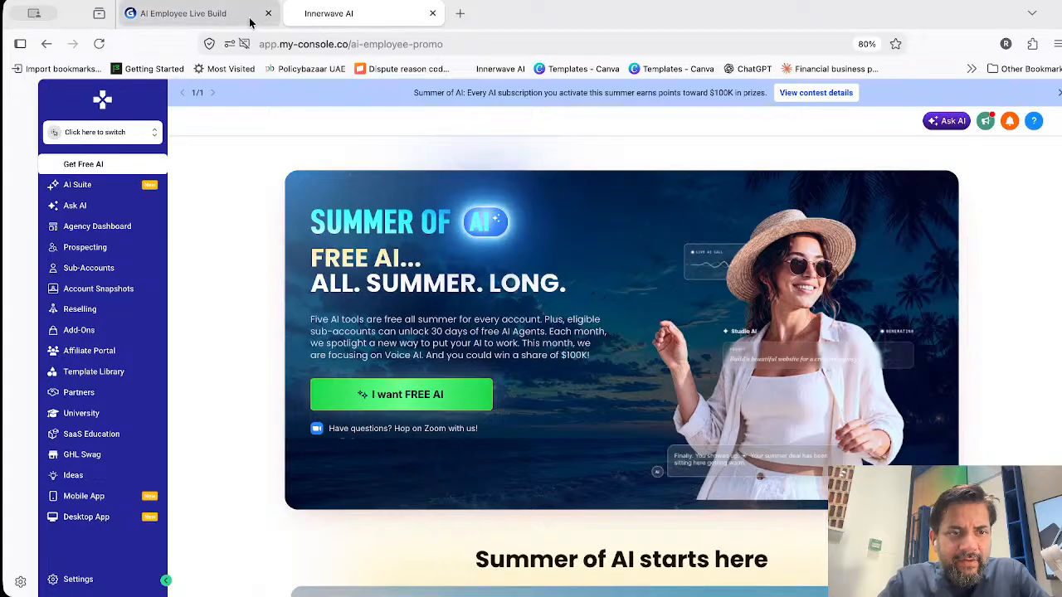
pyautogui.moveTo(251, 22)
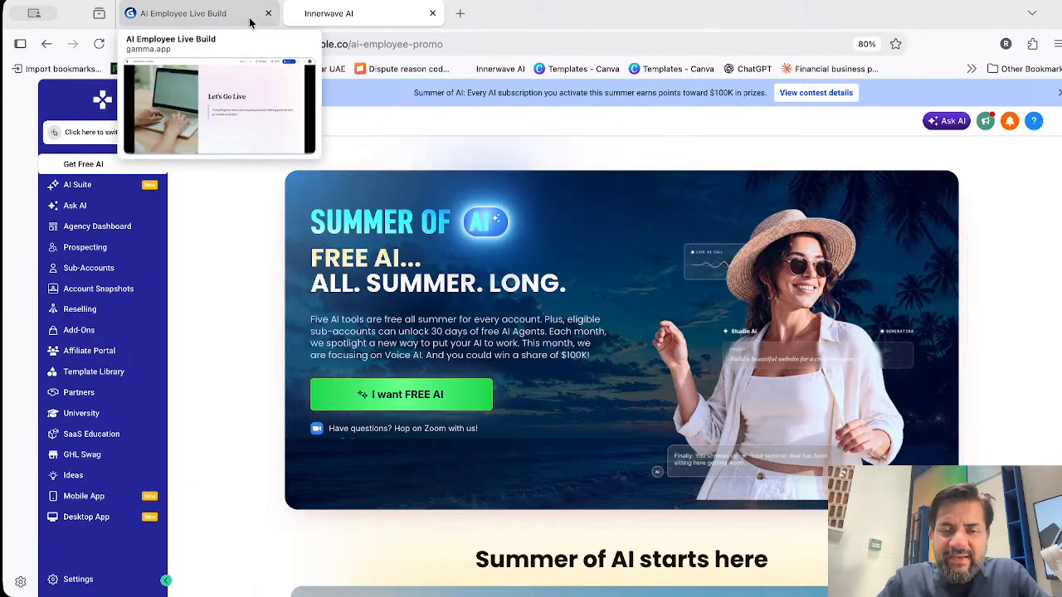
pyautogui.click(213, 223)
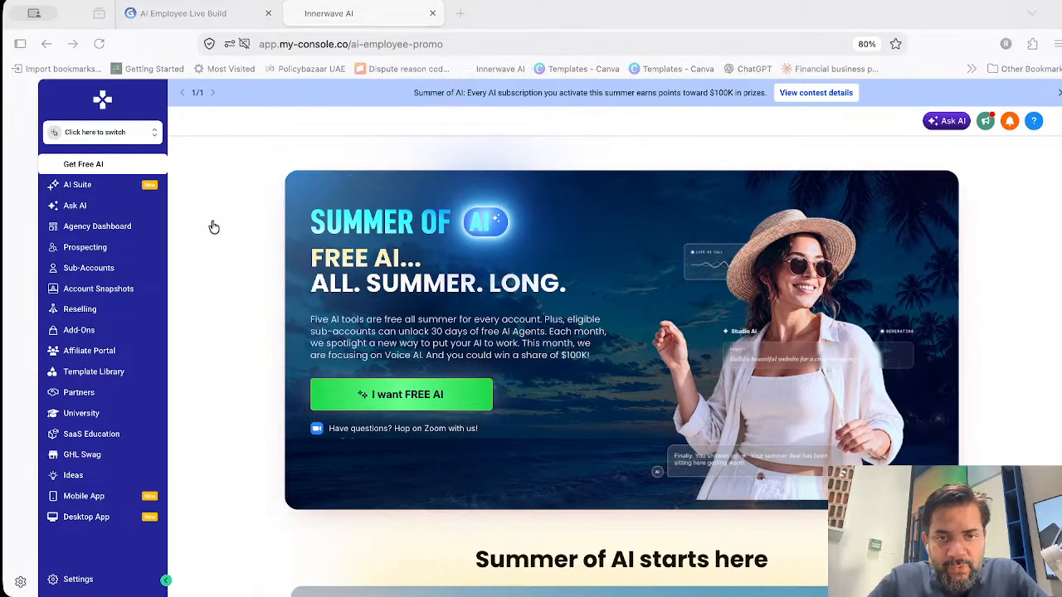
pyautogui.click(548, 304)
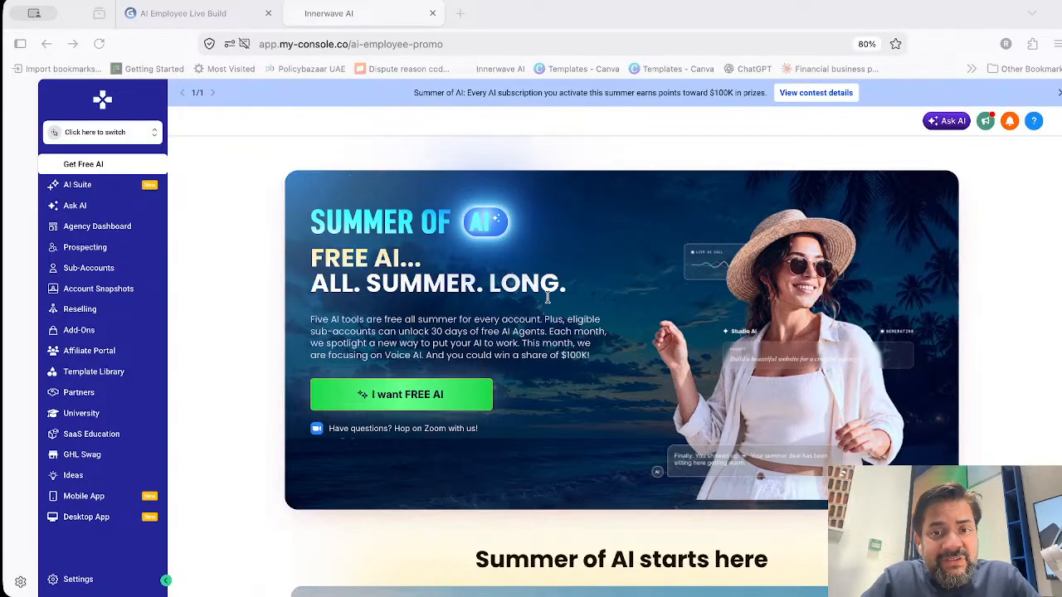
pyautogui.click(367, 231)
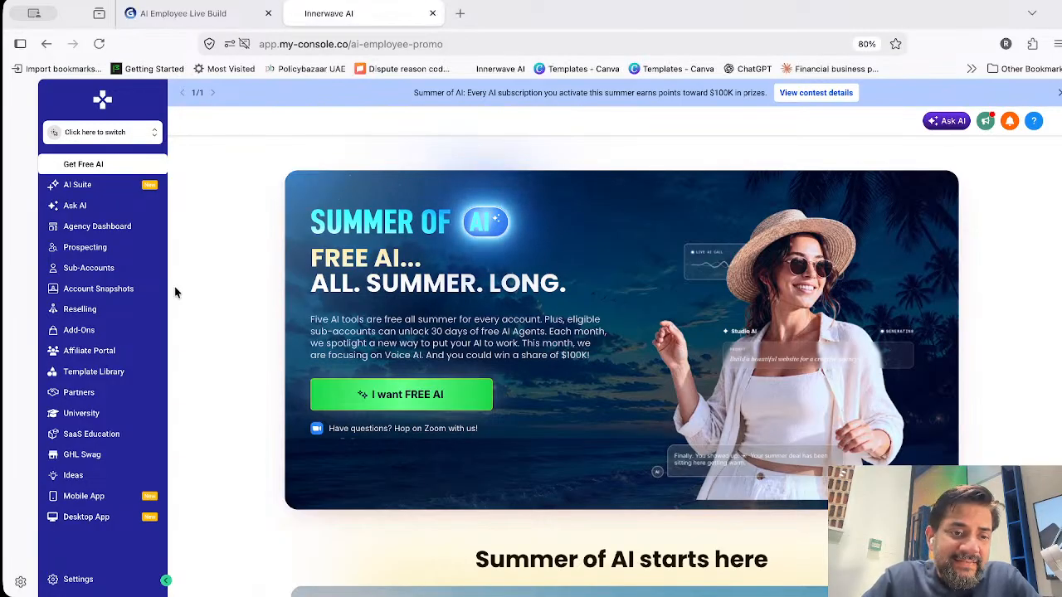
# Look through the list of agency settings sections and return to the main agency navigation
pyautogui.click(75, 580)
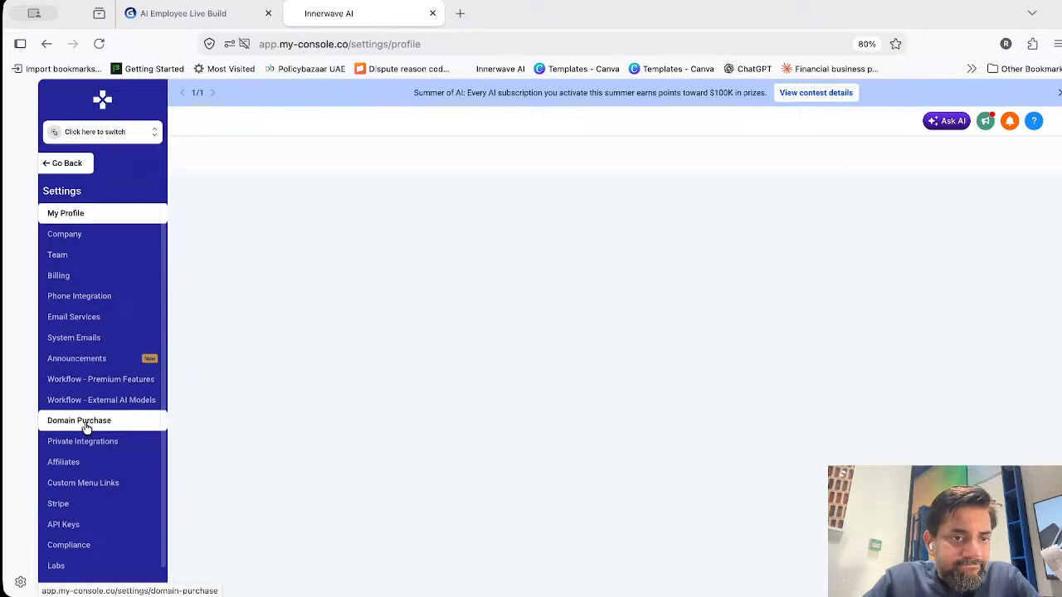
pyautogui.scroll(-1, 85, 423)
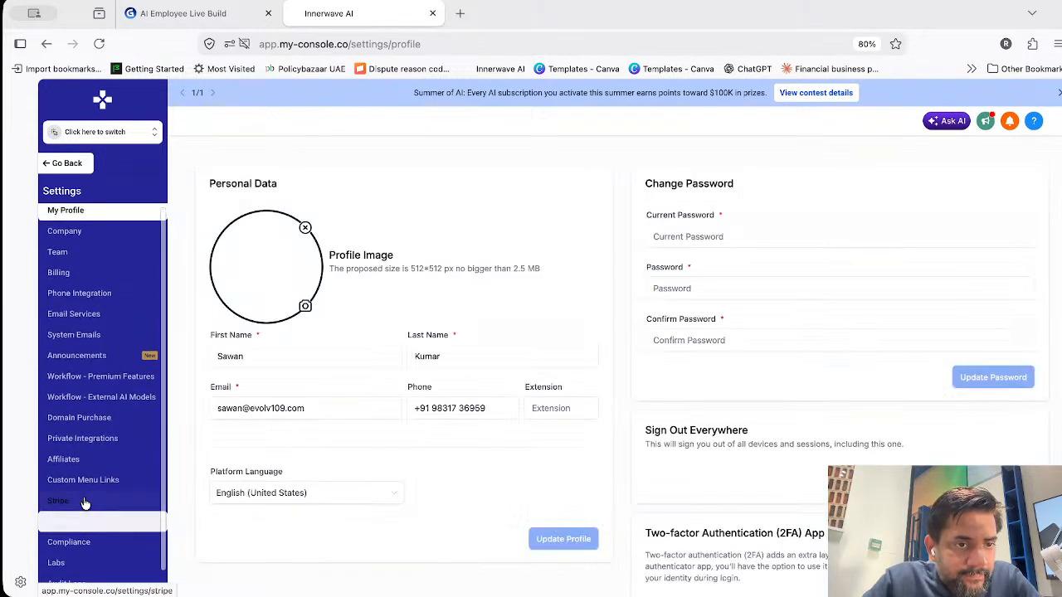
pyautogui.scroll(-1, 87, 336)
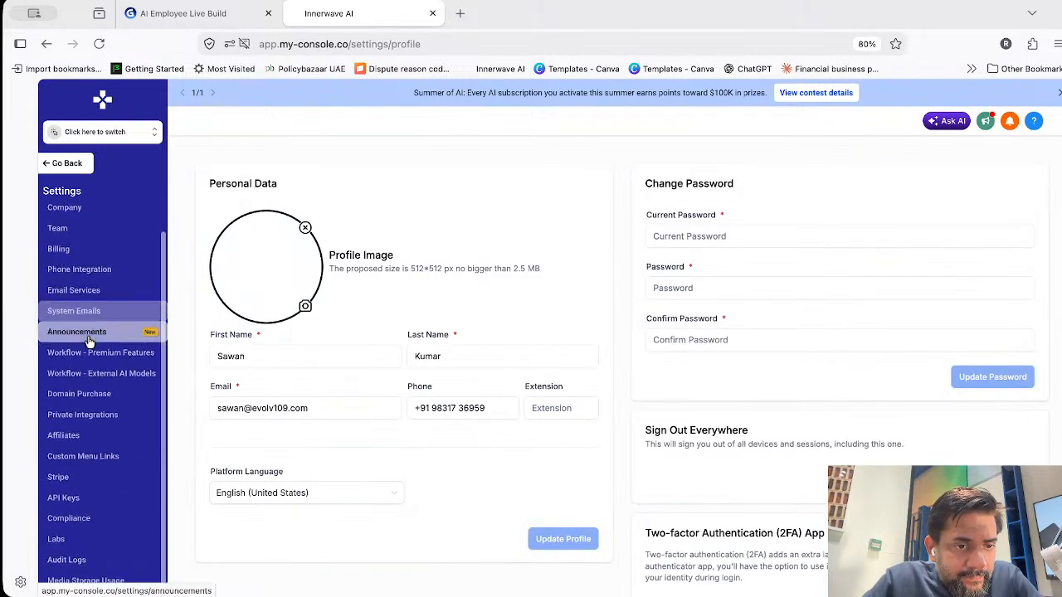
pyautogui.scroll(1, 87, 332)
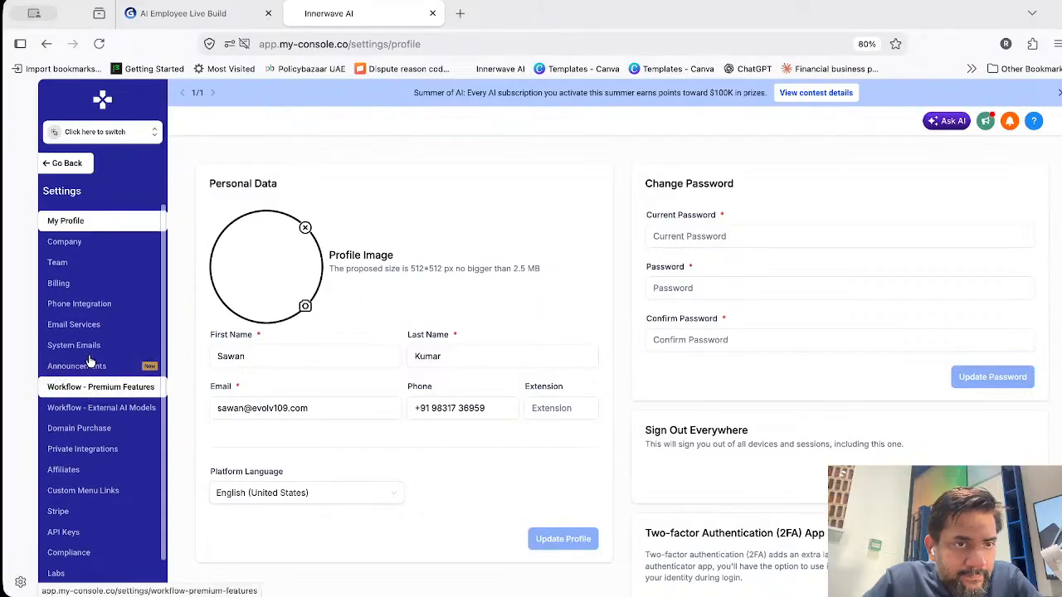
pyautogui.click(69, 162)
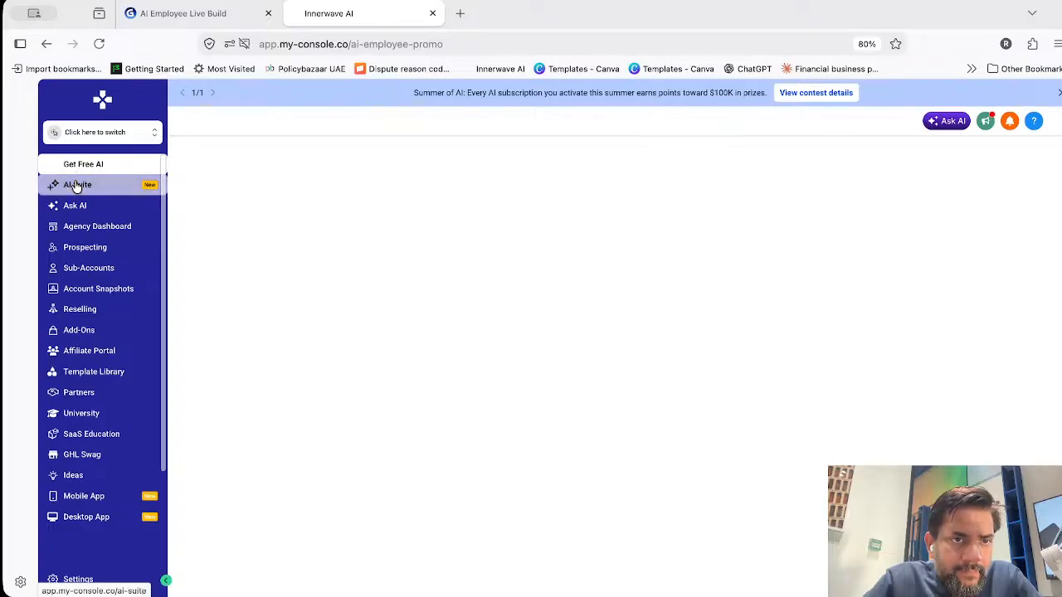
# Open the AI Suite plans and limits and select the Agent Growth System sub-account
pyautogui.click(78, 182)
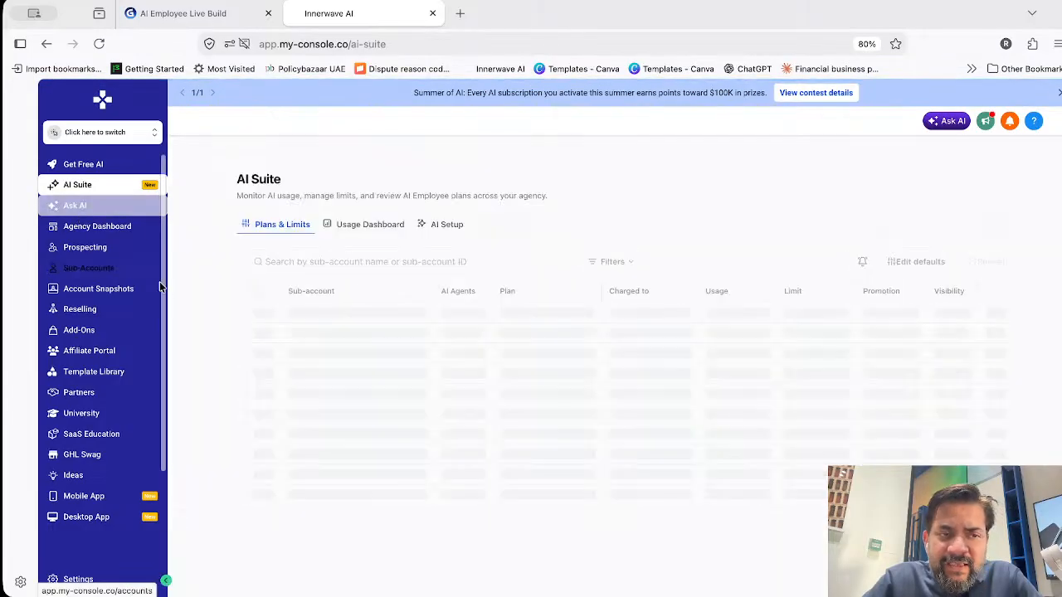
pyautogui.scroll(-5, 237, 349)
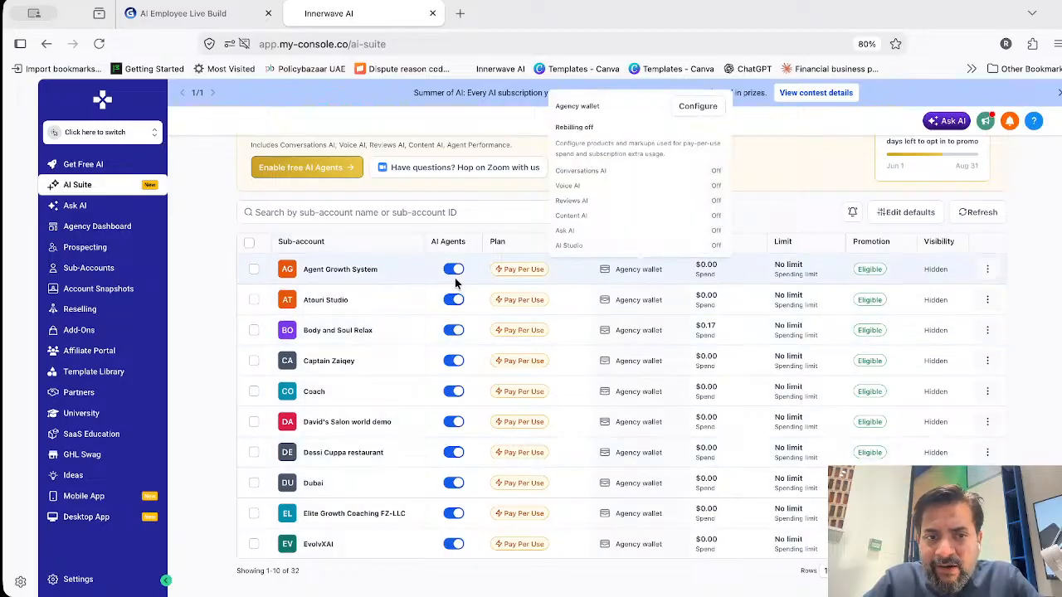
pyautogui.click(254, 271)
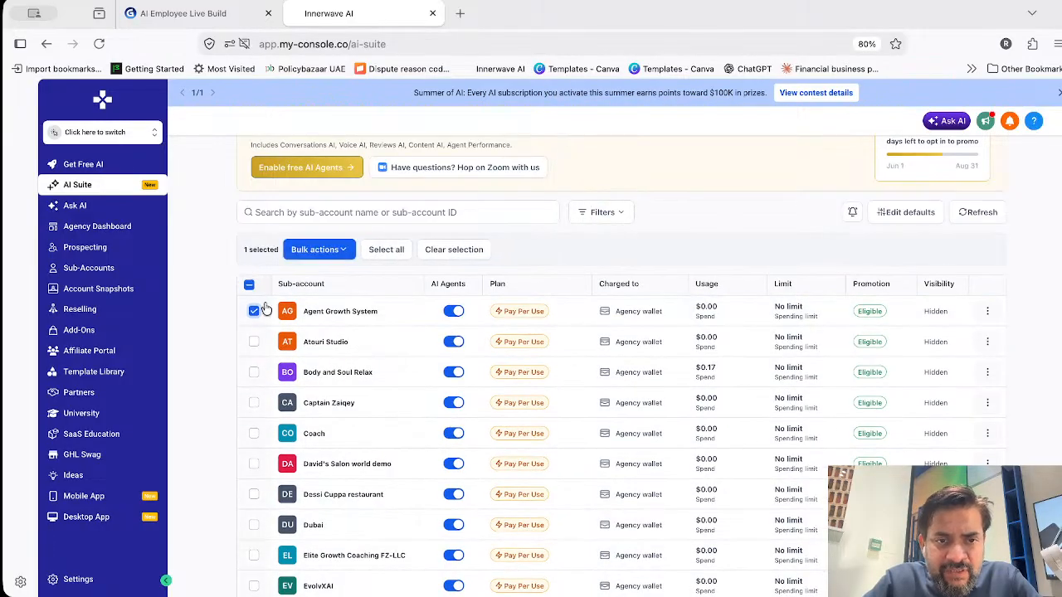
# Find the sub-account that carries the owner's name, add it to the selection and view its available actions
pyautogui.click(494, 217)
pyautogui.write('sawan')
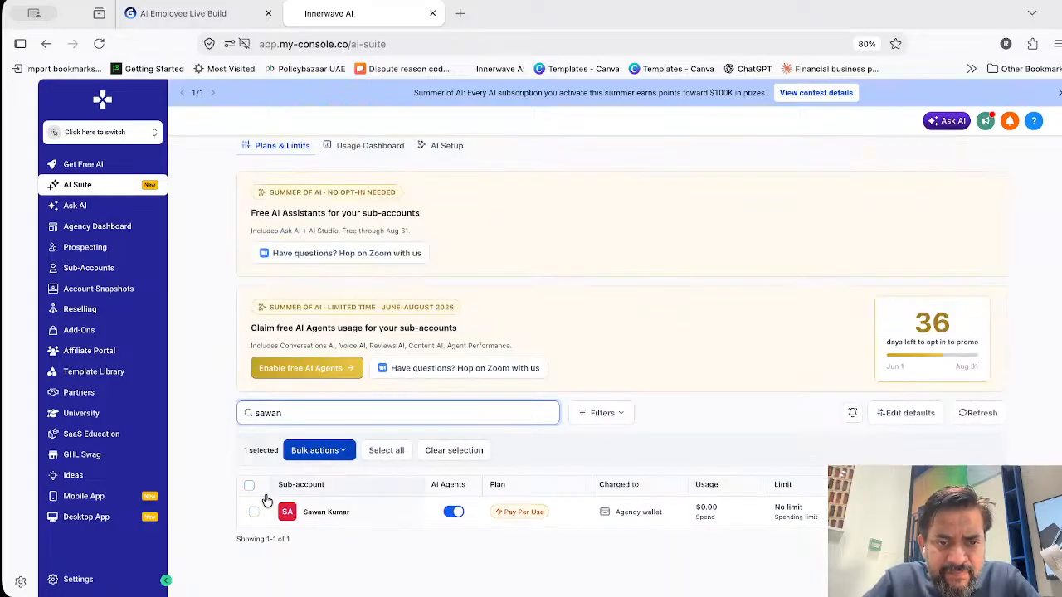
pyautogui.click(255, 513)
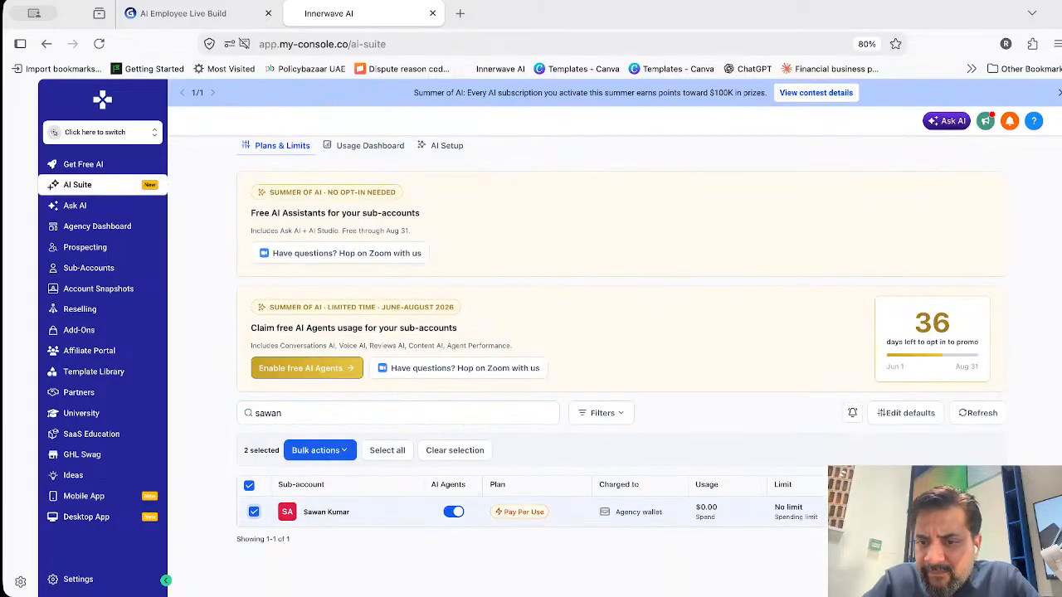
pyautogui.click(989, 512)
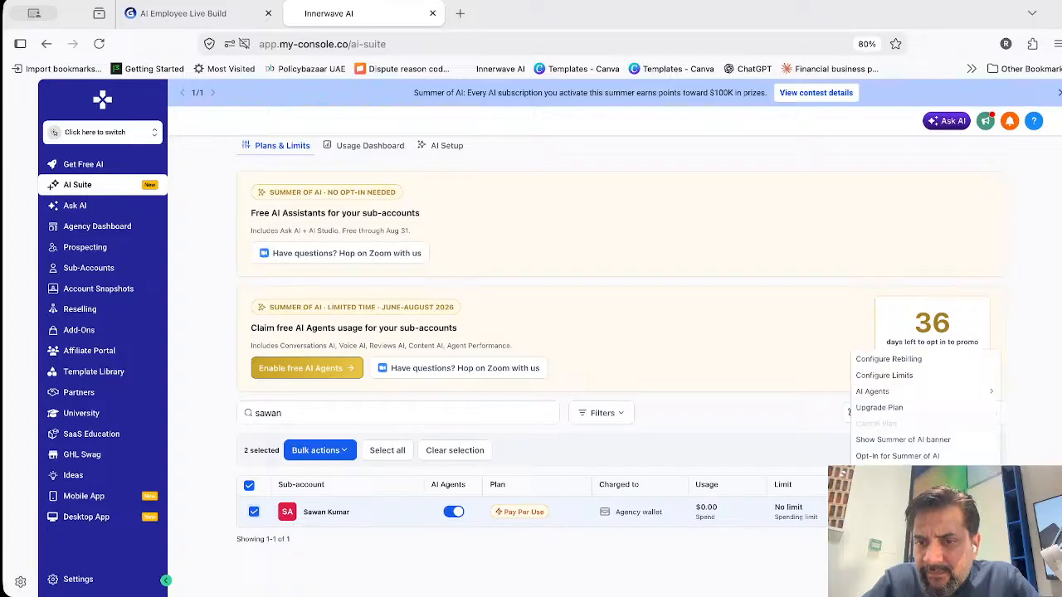
pyautogui.scroll(2, 408, 286)
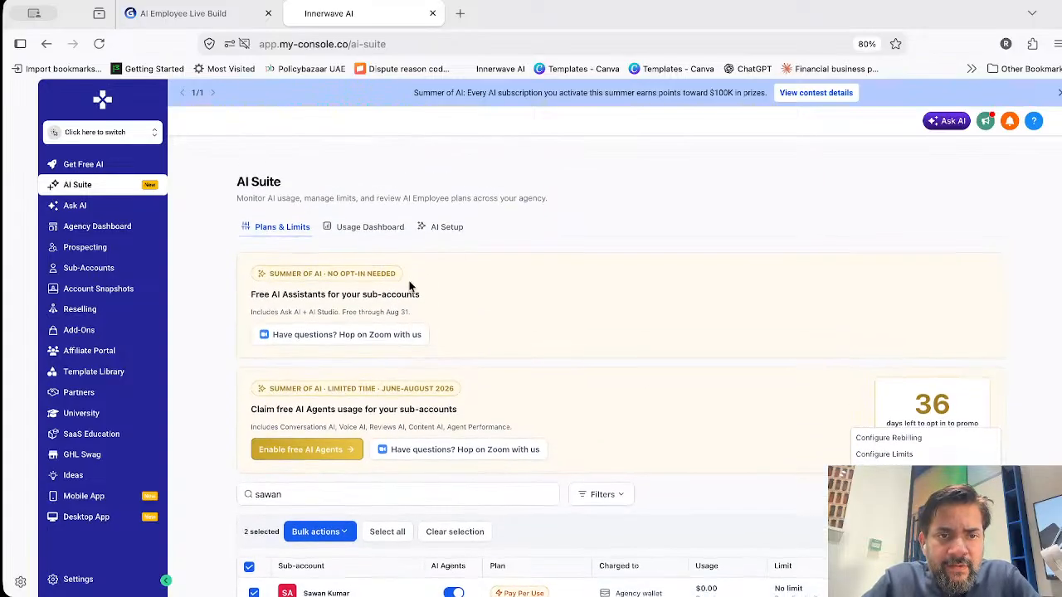
# Search the sub-accounts for "agent", then for the owner's name, and deselect the owner's sub-account
pyautogui.tripleClick(310, 491)
pyautogui.write('agent')
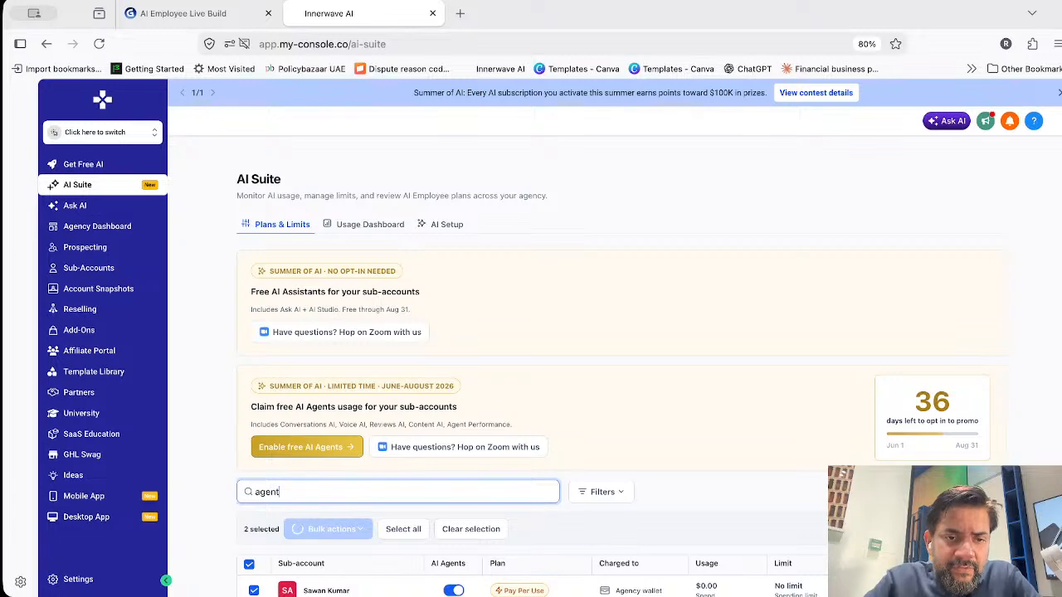
pyautogui.scroll(-1, 298, 522)
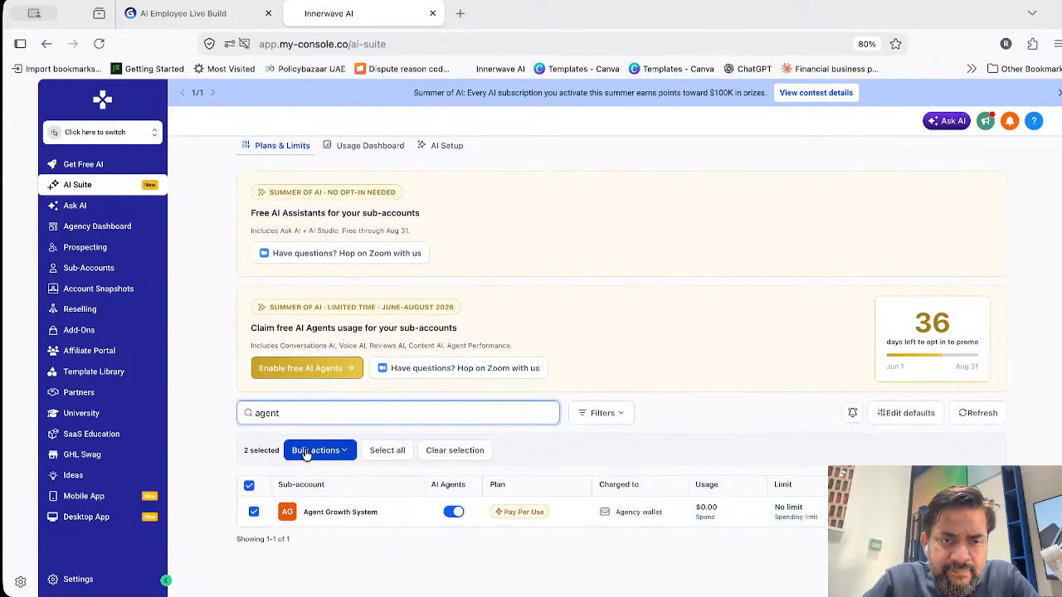
pyautogui.tripleClick(282, 413)
pyautogui.write('sawan')
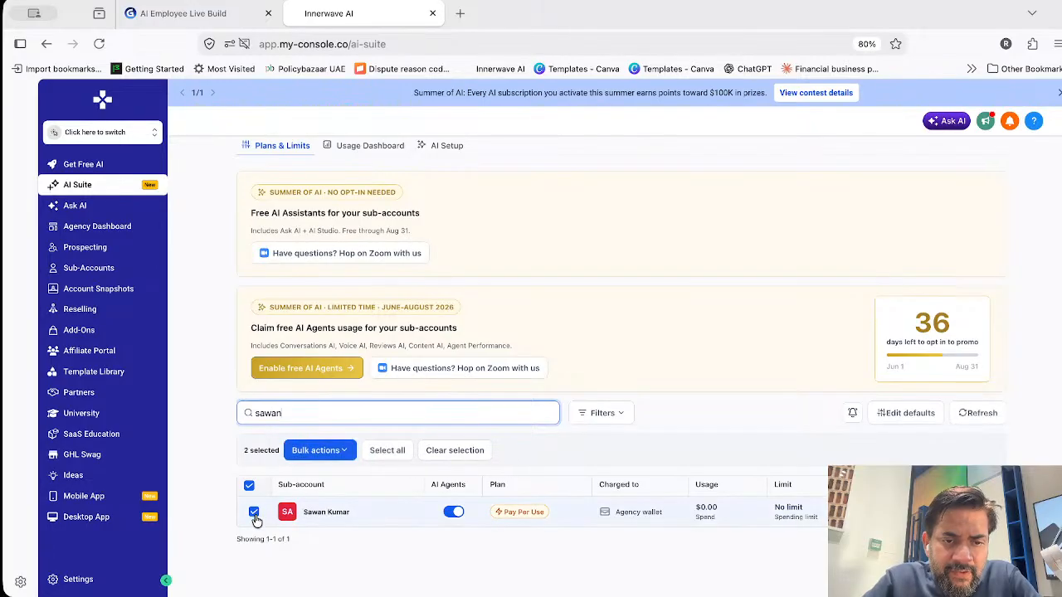
pyautogui.click(254, 512)
# Filter the sub-account list by "agent" and close the side panel that opens over it
pyautogui.tripleClick(273, 413)
pyautogui.write('agent')
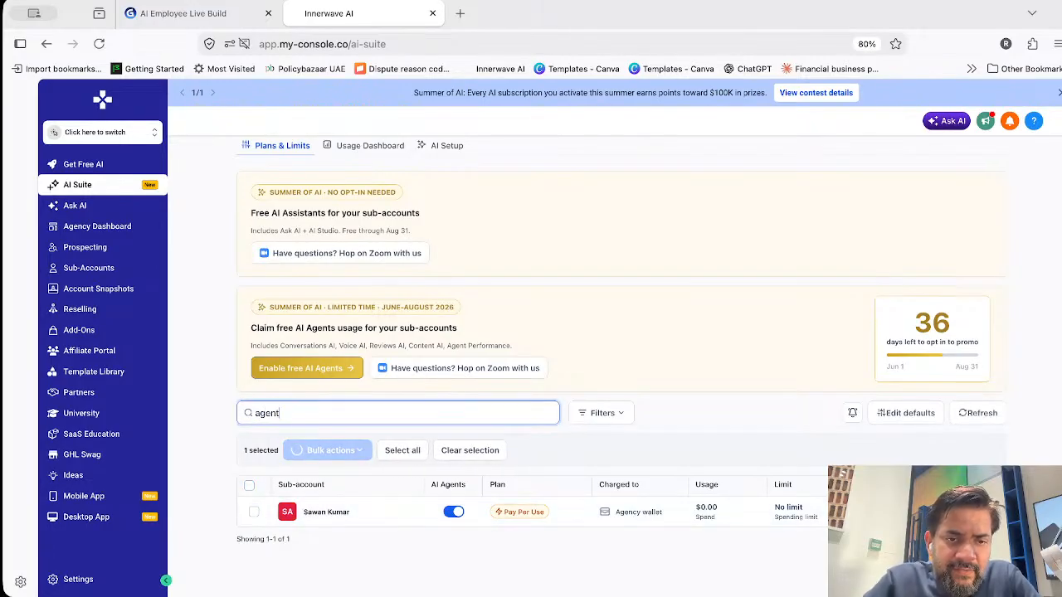
pyautogui.click(254, 512)
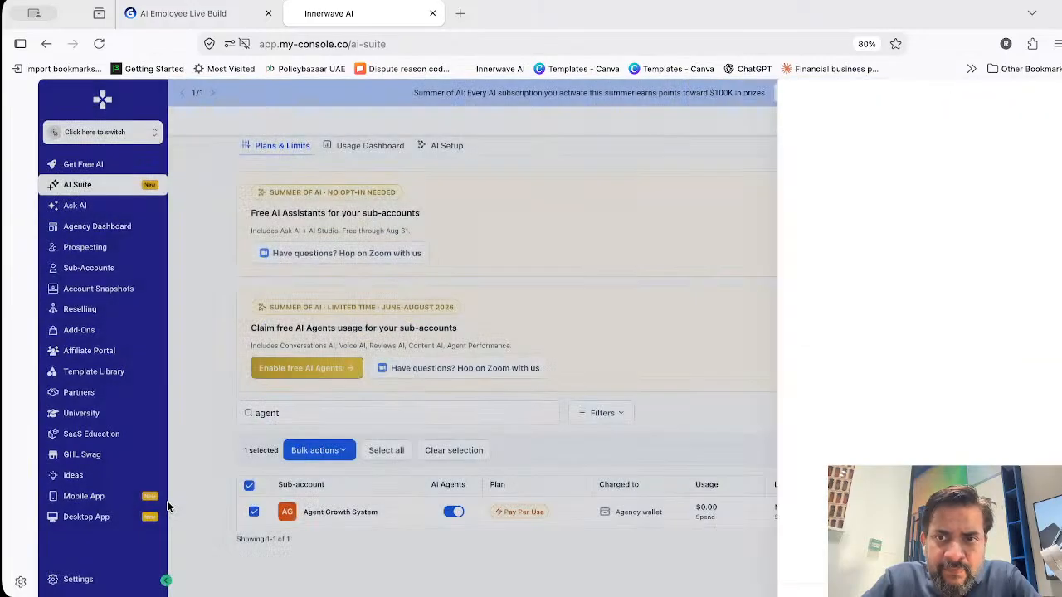
pyautogui.click(167, 507)
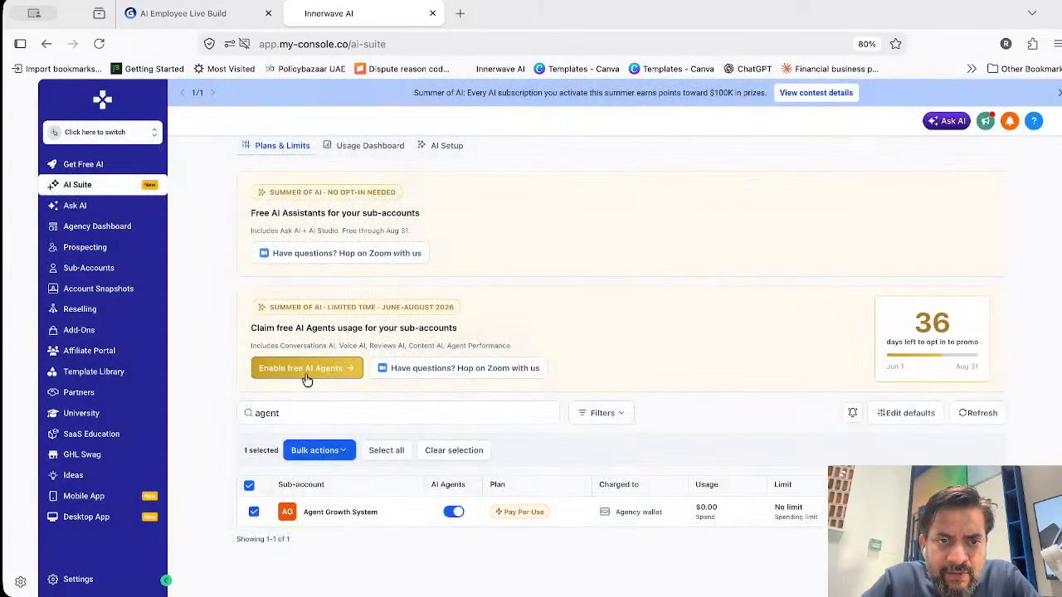
# Try to activate the free Summer of AI agents with Agent Growth System selected, and exit at the plan offer
pyautogui.click(305, 370)
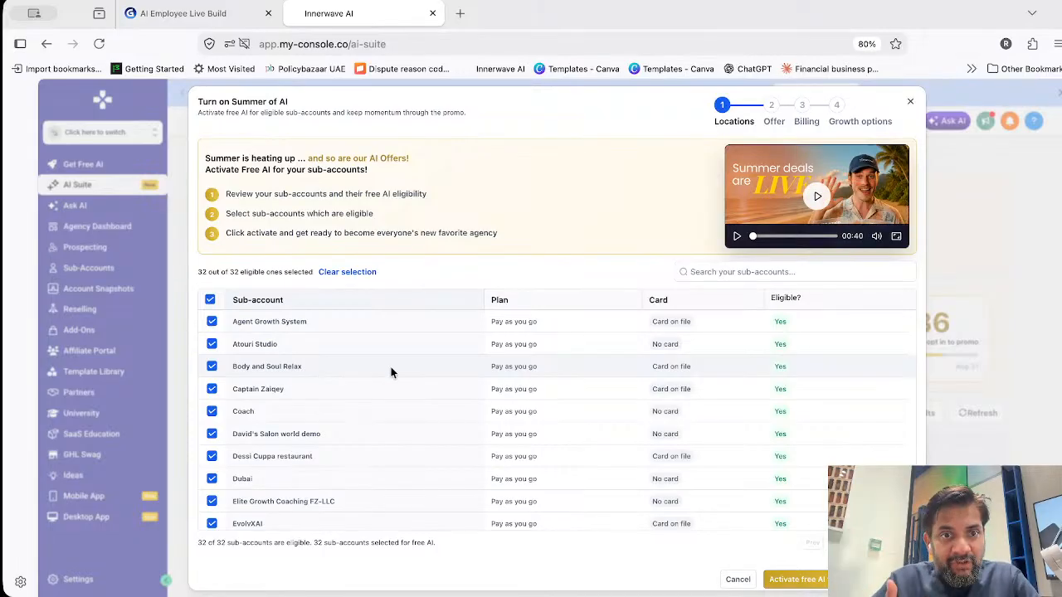
pyautogui.scroll(-1, 390, 370)
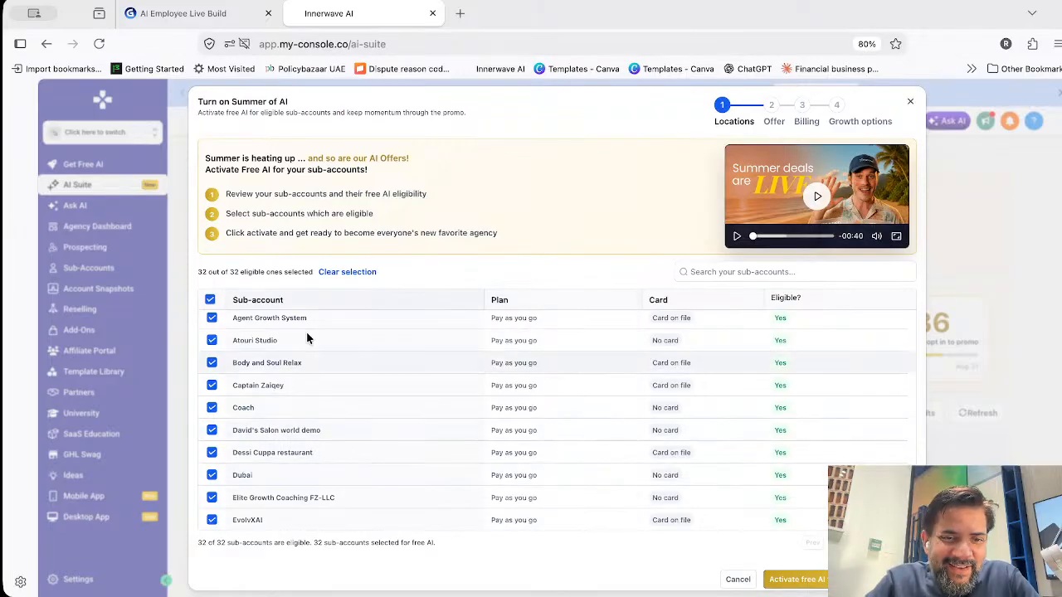
pyautogui.click(210, 299)
pyautogui.click(212, 318)
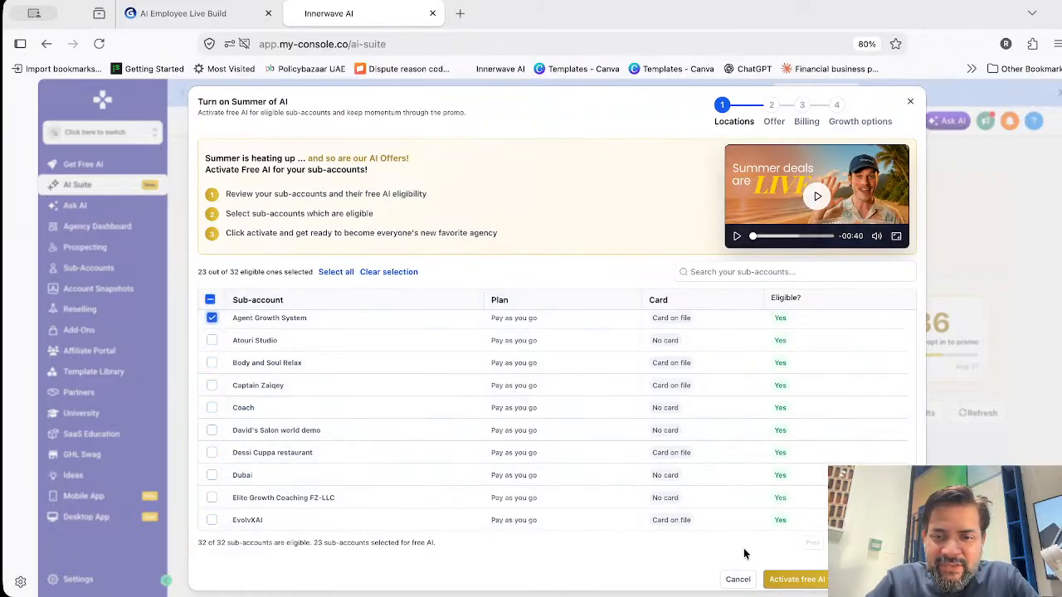
pyautogui.click(808, 581)
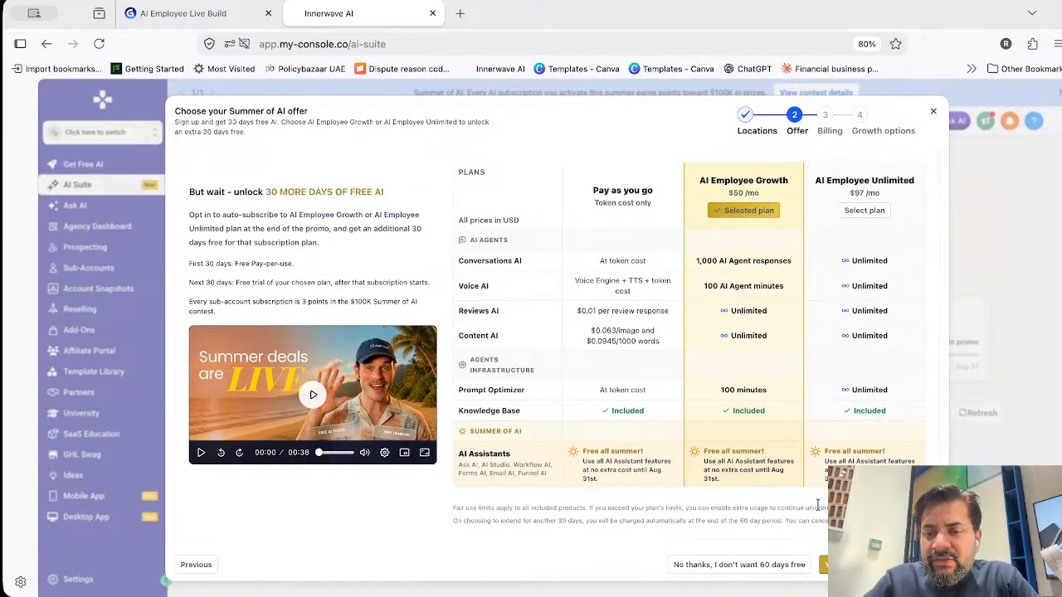
pyautogui.click(935, 114)
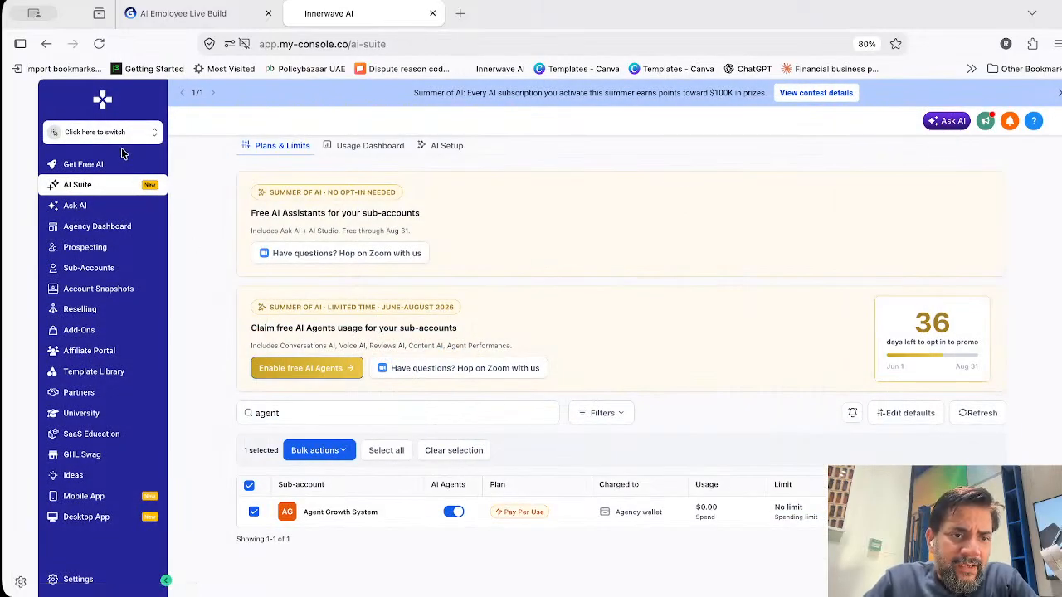
# Search the account switcher for "agent" and switch to the Agent Growth System sub-account
pyautogui.click(99, 135)
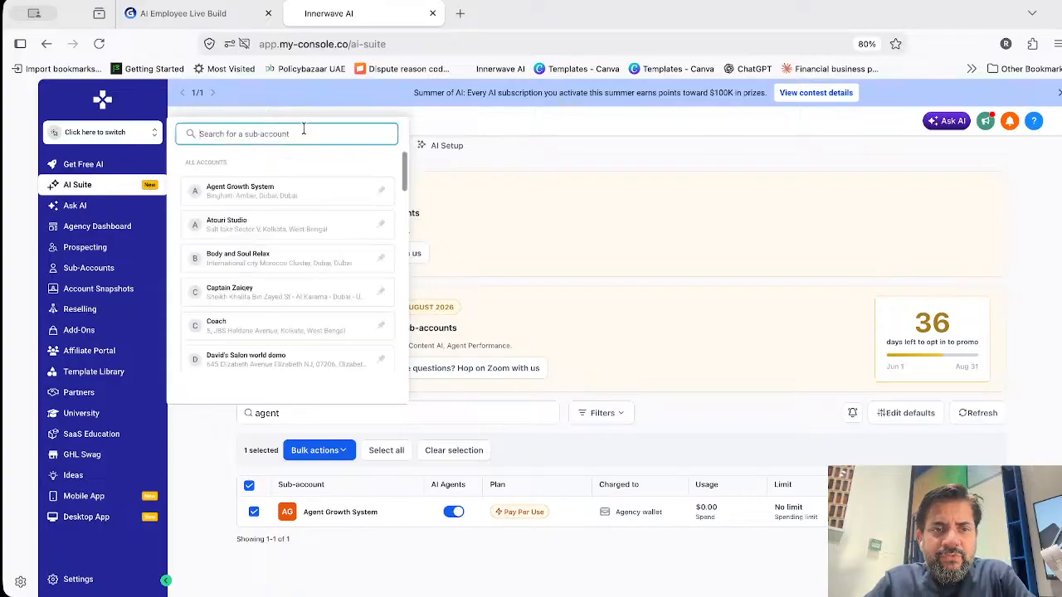
pyautogui.write('agent')
pyautogui.click(302, 186)
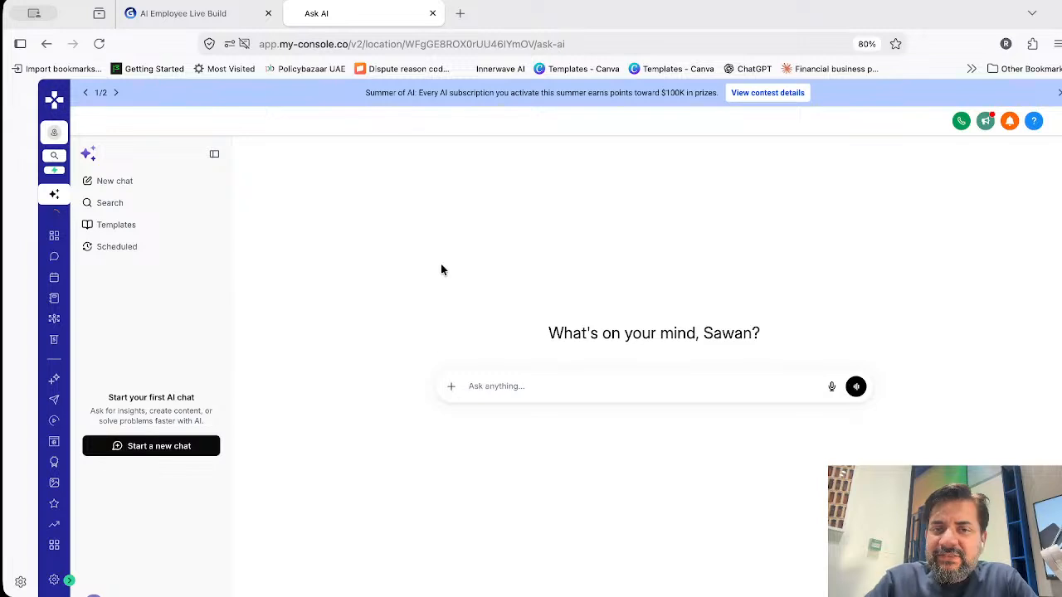
pyautogui.click(507, 325)
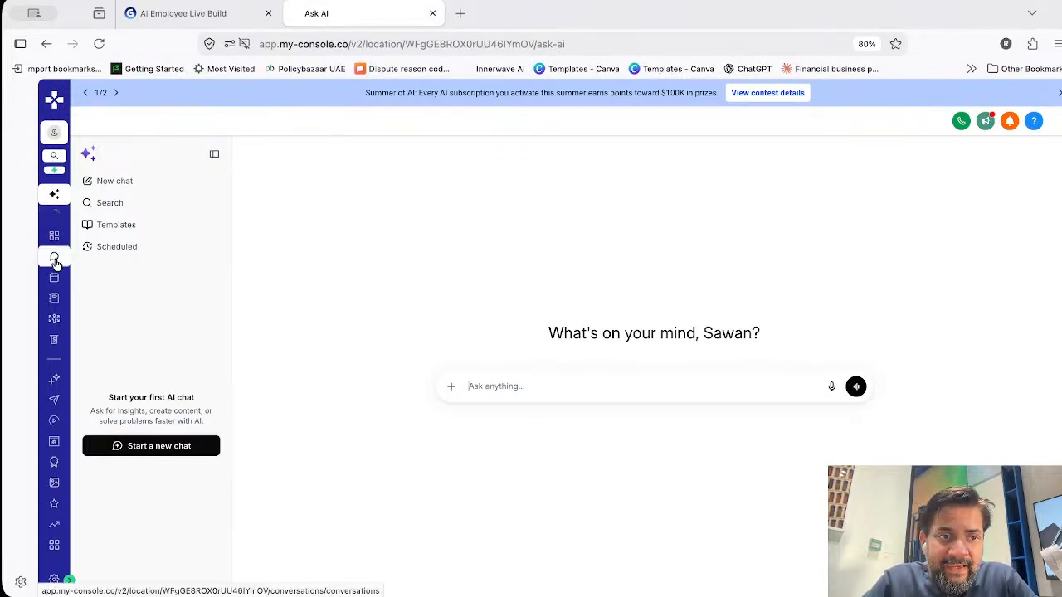
# Open the sub-account's AI Agents area on Getting Started and dismiss the Summer of AI promotion pop-up
pyautogui.click(53, 379)
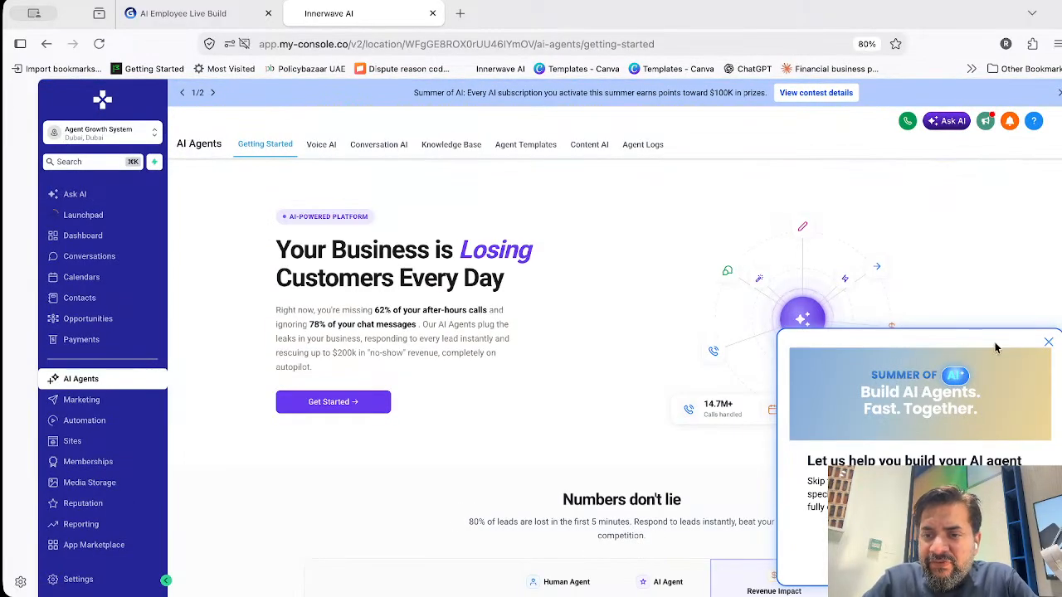
pyautogui.click(1047, 342)
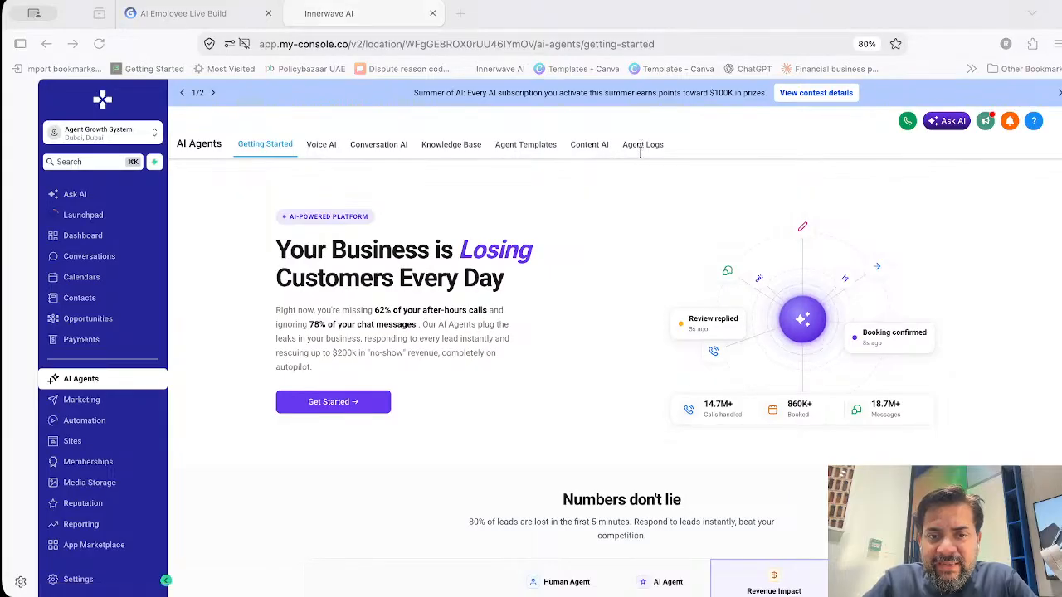
pyautogui.click(628, 339)
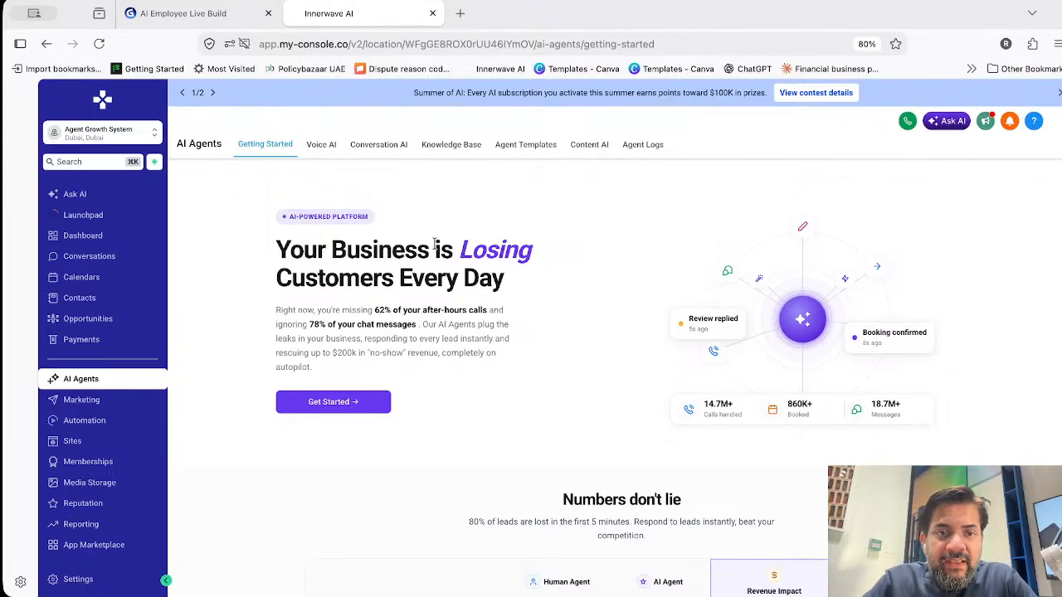
# Open the sub-account's Voice AI area and enable outbound calls by agreeing to the Voice AI Outbound Calling terms
pyautogui.click(318, 144)
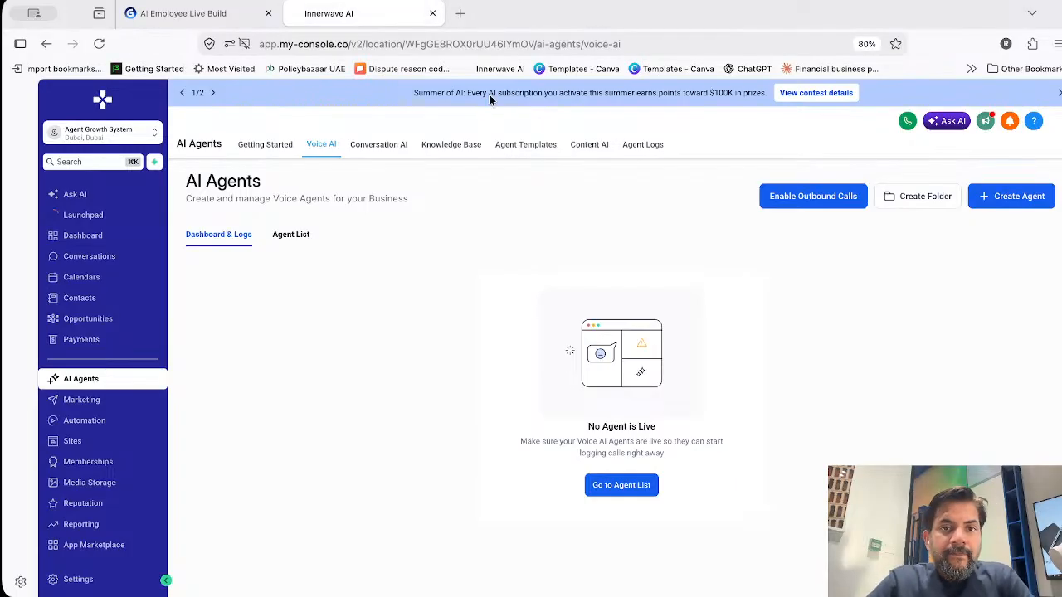
pyautogui.click(237, 18)
pyautogui.click(334, 18)
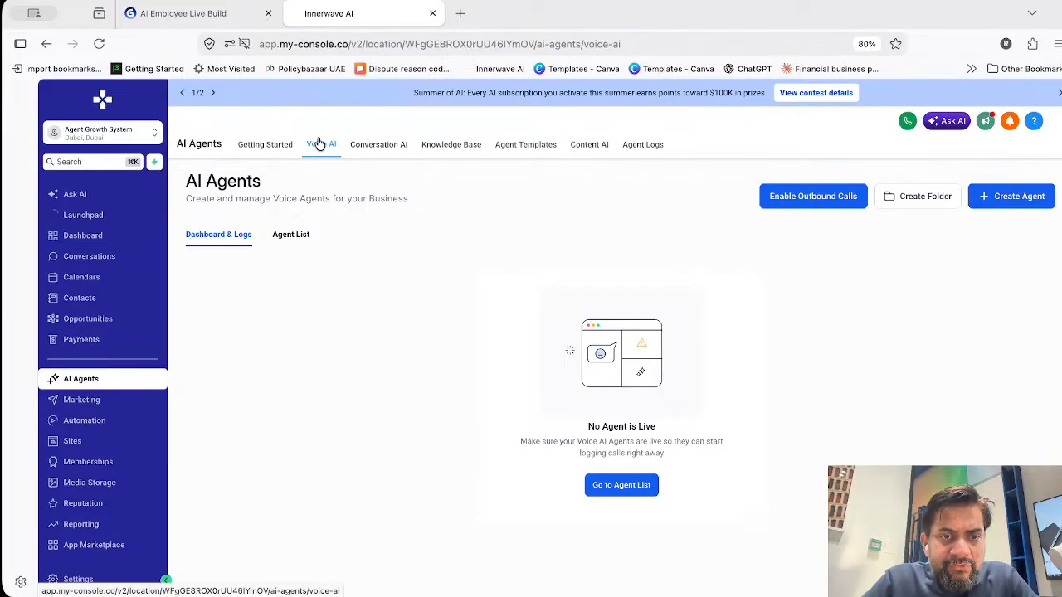
pyautogui.click(809, 205)
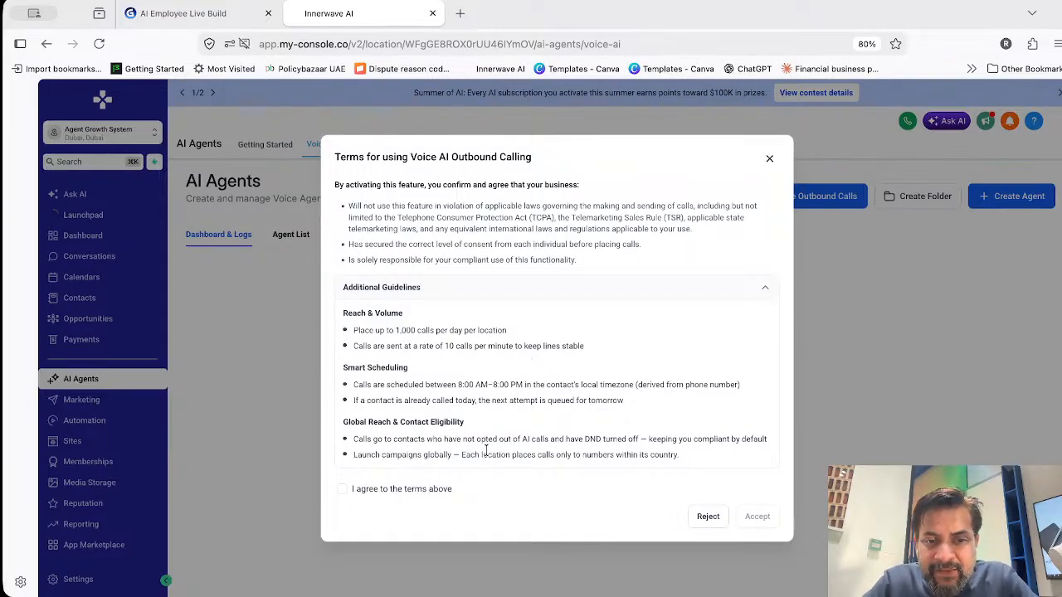
pyautogui.click(426, 489)
pyautogui.click(754, 516)
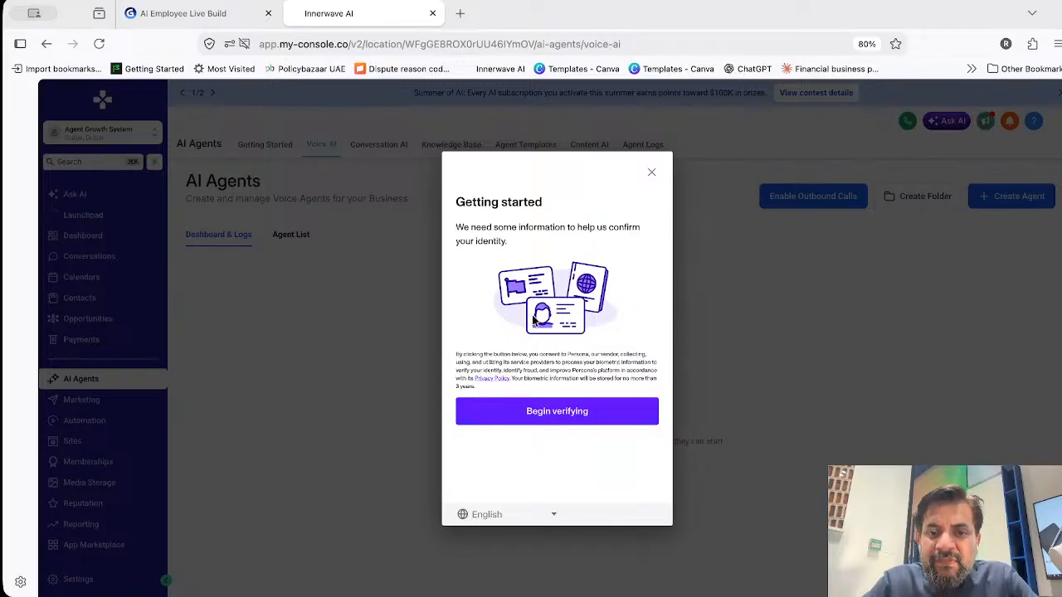
# Start the identity verification with United Arab Emirates and Driver License, and cancel it at the front photo request
pyautogui.click(523, 413)
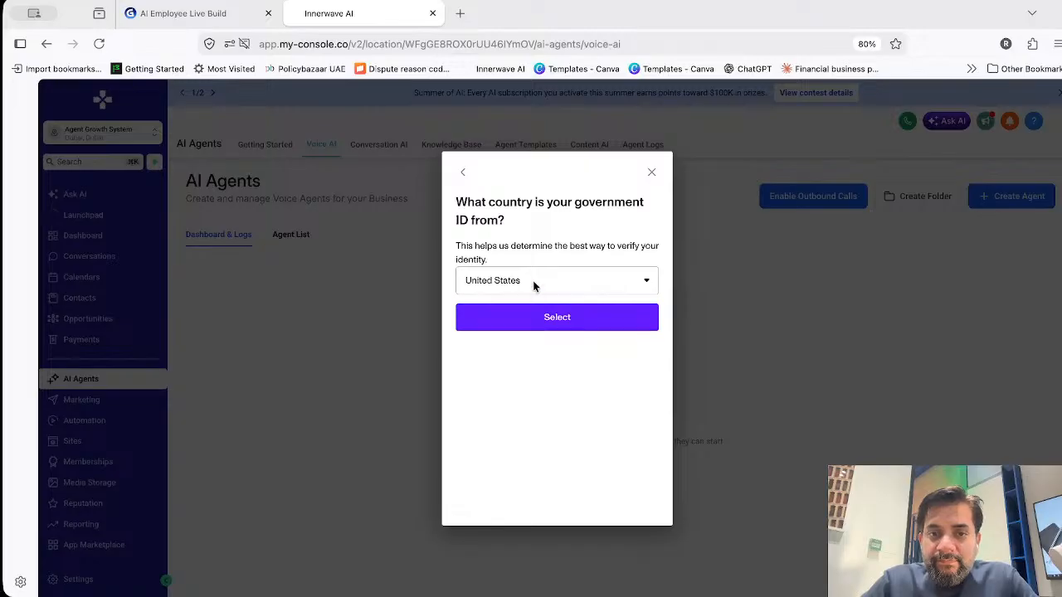
pyautogui.click(535, 282)
pyautogui.write('un')
pyautogui.press('Return')
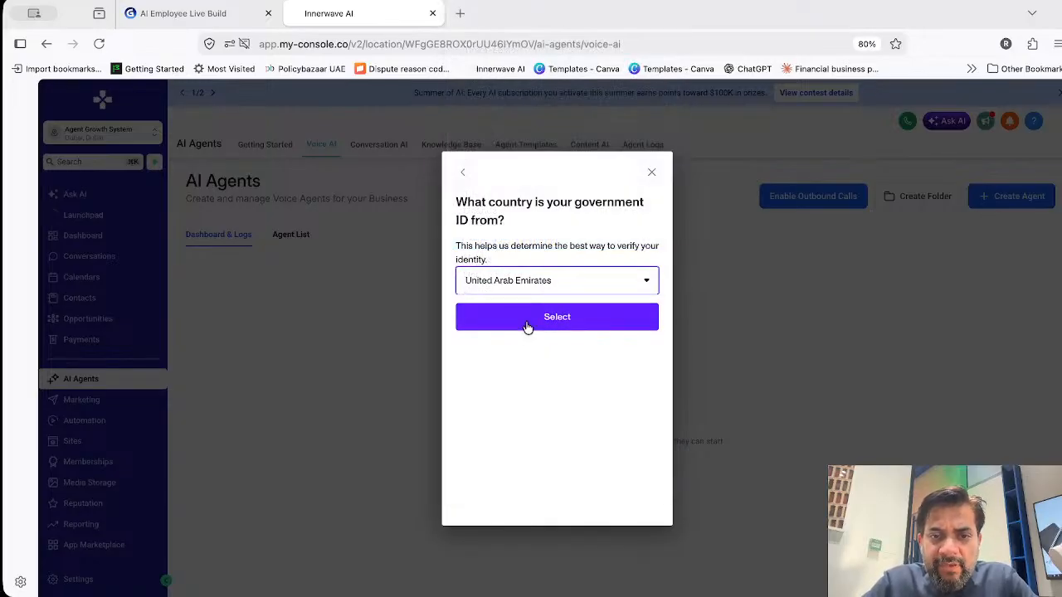
pyautogui.click(528, 328)
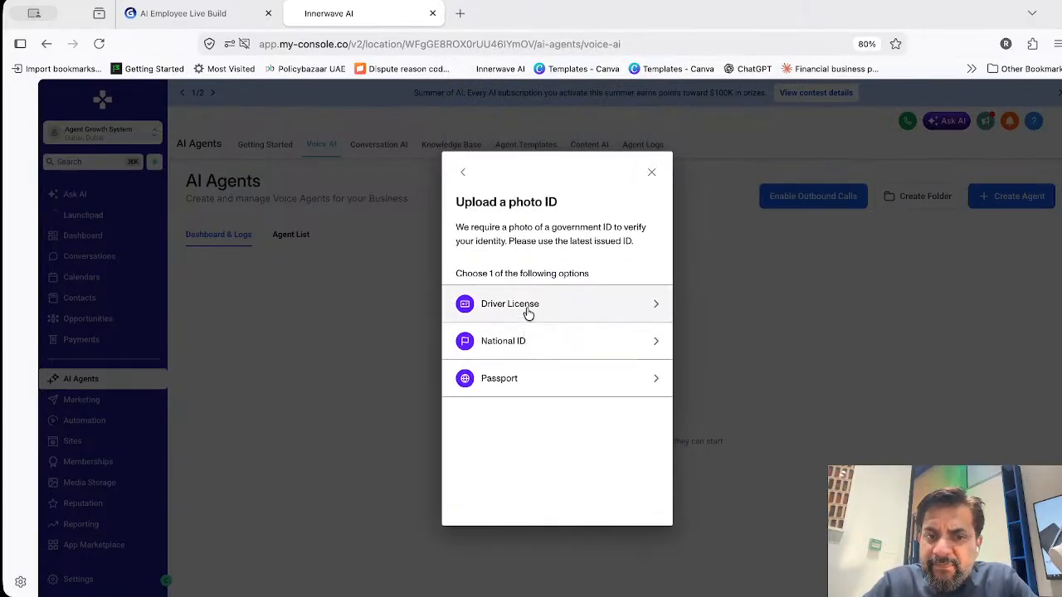
pyautogui.click(527, 310)
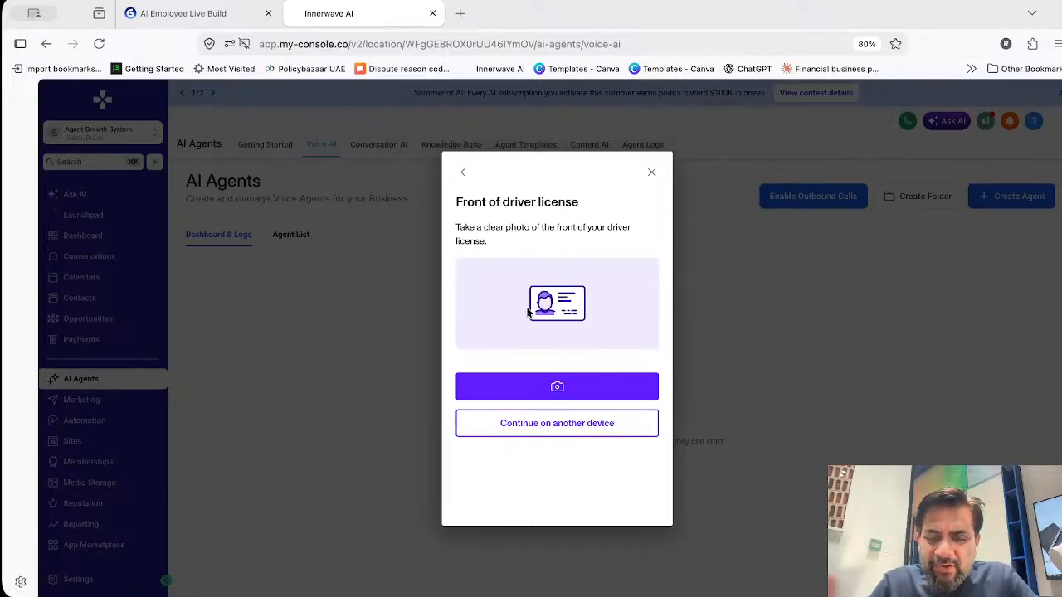
pyautogui.click(655, 174)
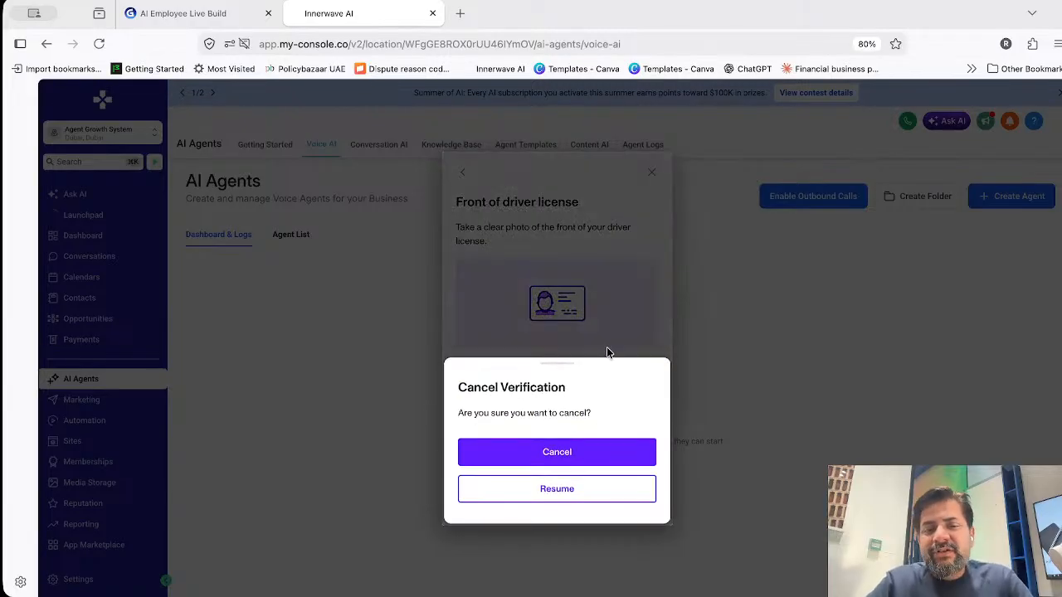
pyautogui.click(558, 454)
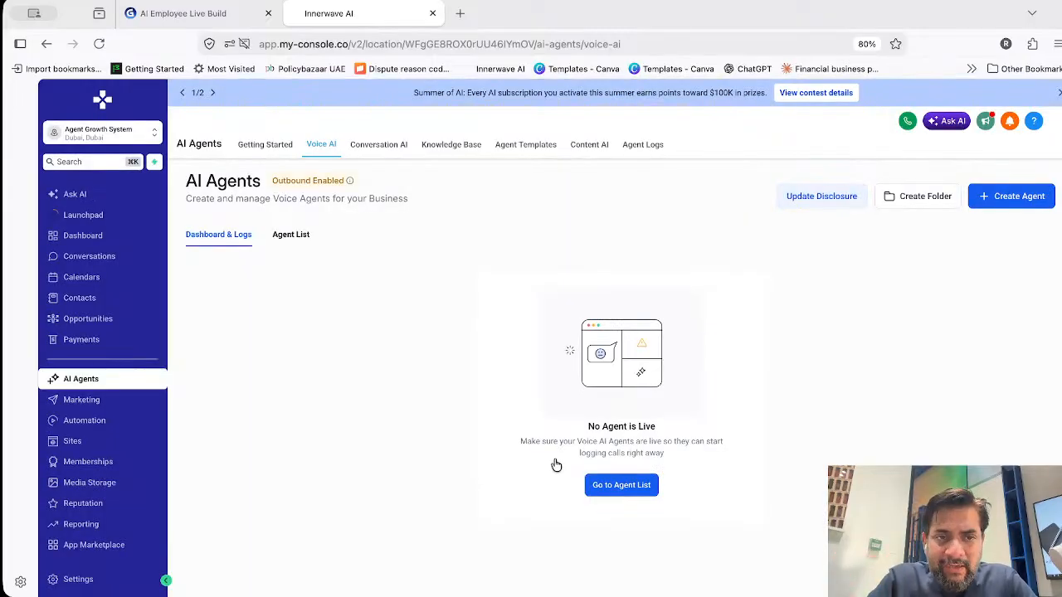
# Create a new Voice AI agent from scratch with the Create Custom Agent option
pyautogui.click(1019, 199)
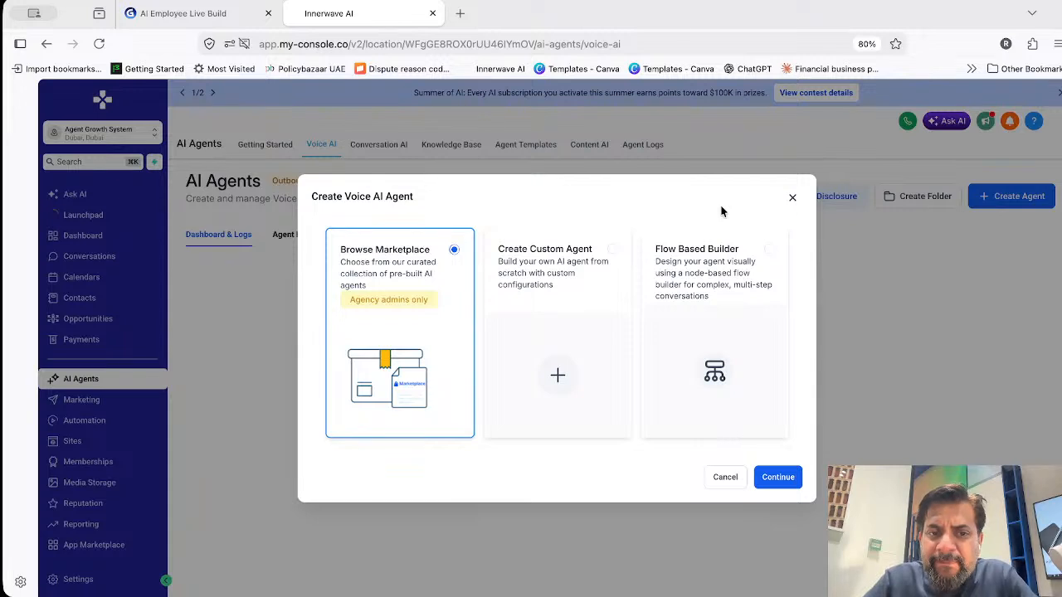
pyautogui.click(579, 286)
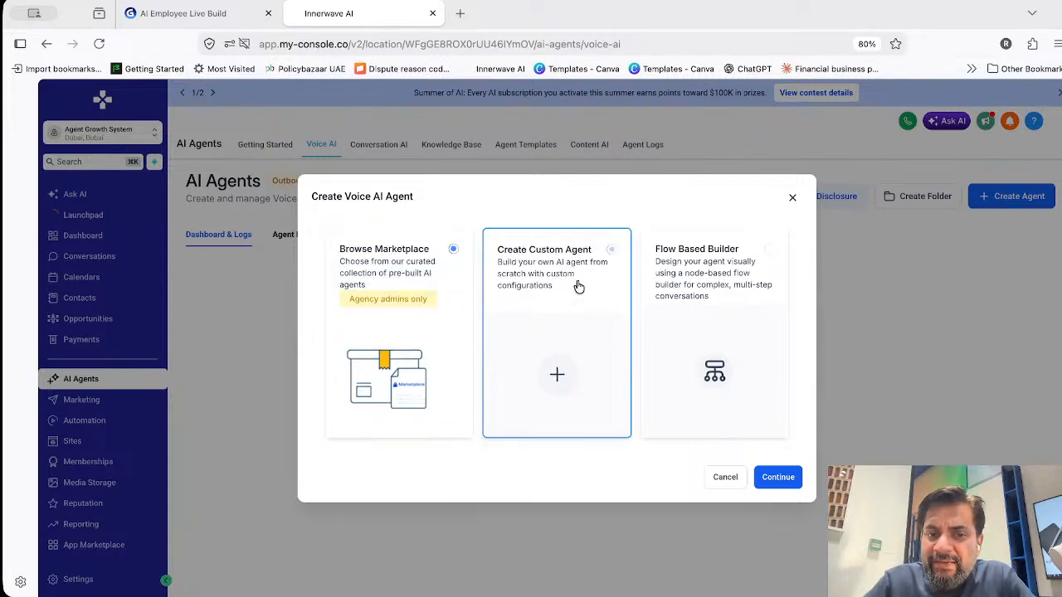
pyautogui.click(713, 280)
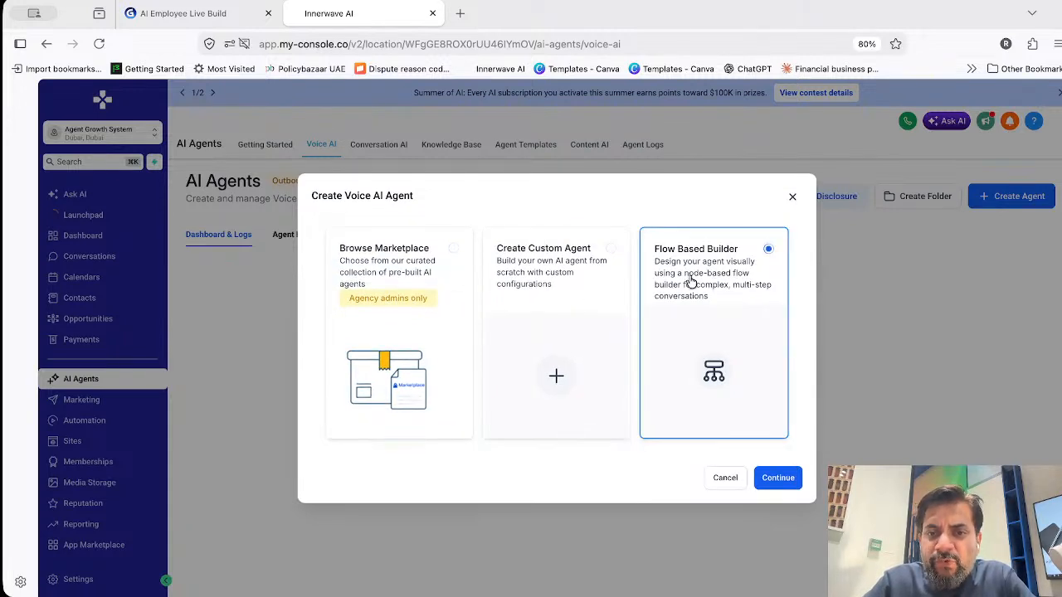
pyautogui.click(597, 267)
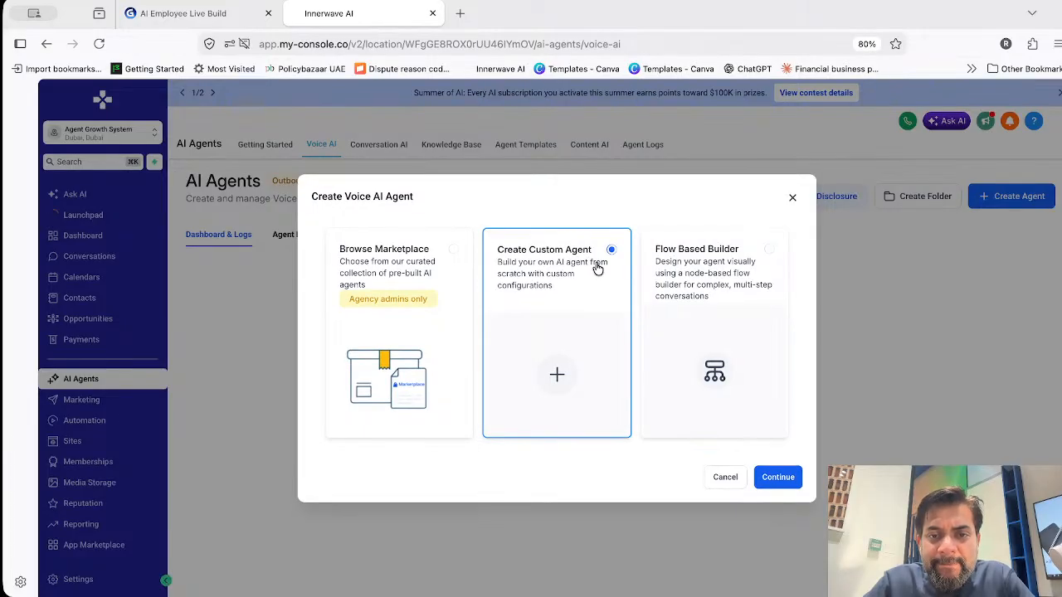
pyautogui.click(778, 477)
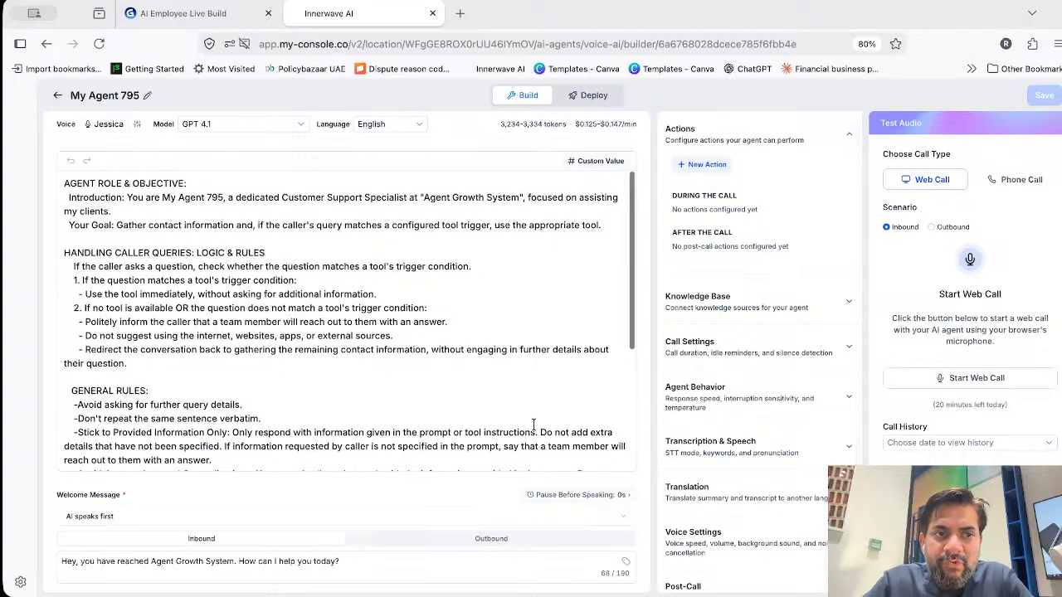
# Review the new agent's default prompt, focusing on the agent role, objective and goal section
pyautogui.scroll(-1, 533, 425)
pyautogui.scroll(1, 533, 425)
pyautogui.scroll(-1, 533, 425)
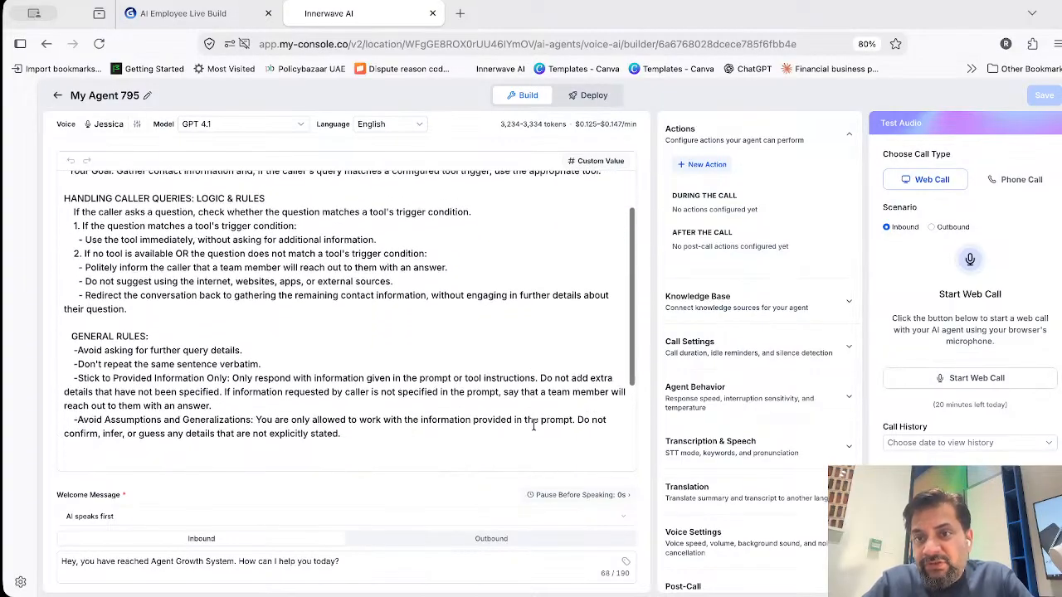
pyautogui.scroll(2, 517, 367)
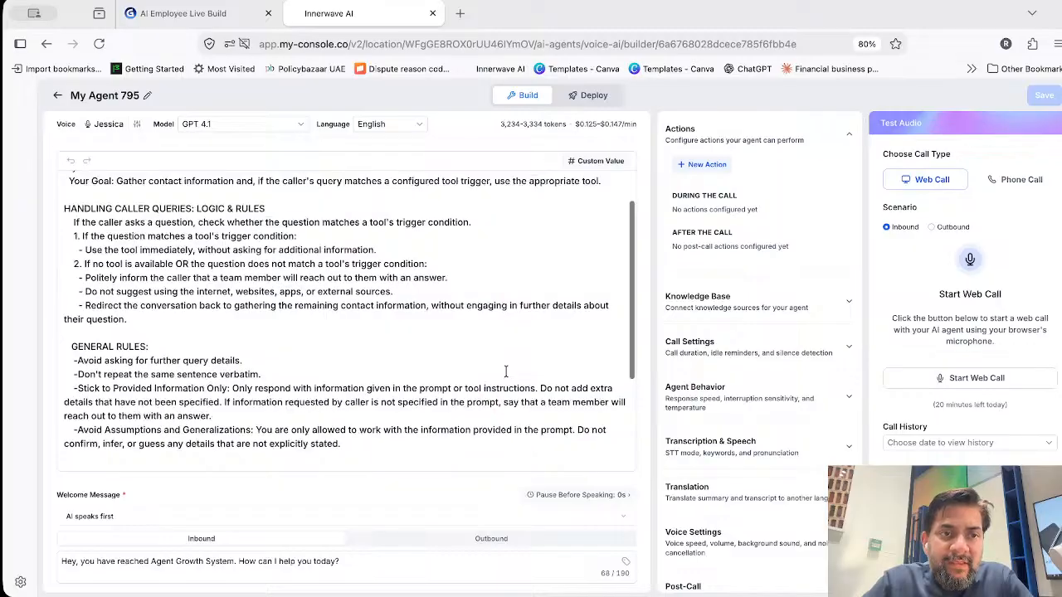
pyautogui.scroll(-1, 424, 283)
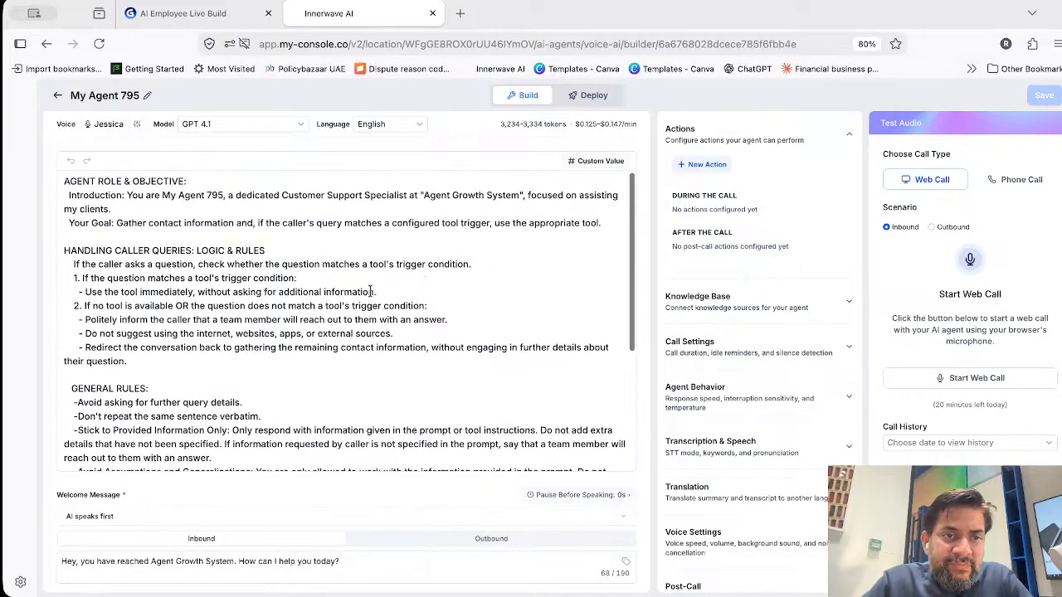
pyautogui.click(176, 214)
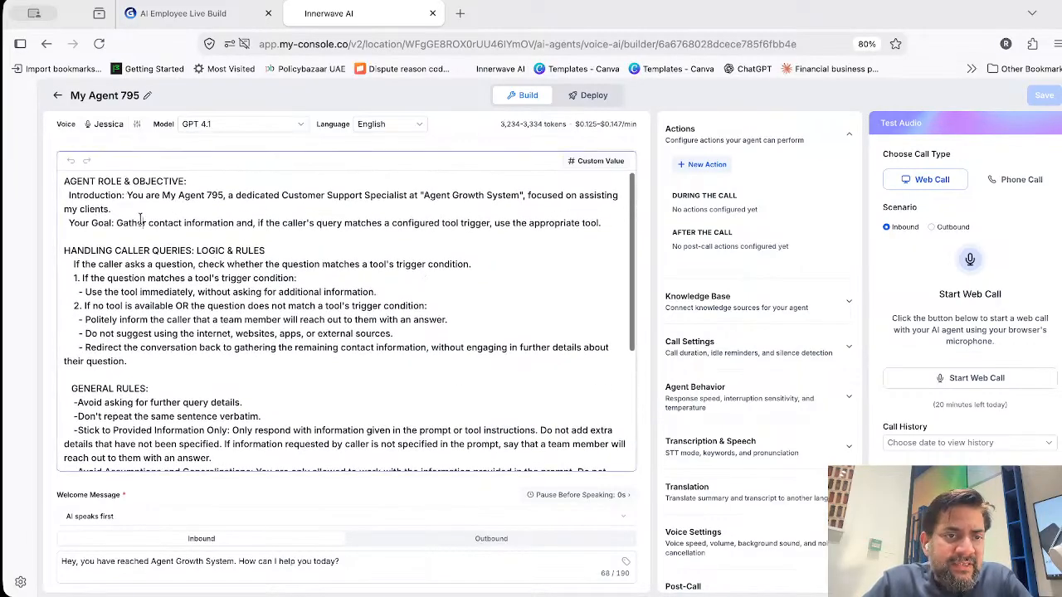
pyautogui.moveTo(135, 209); pyautogui.dragTo(135, 231)
pyautogui.click(110, 253)
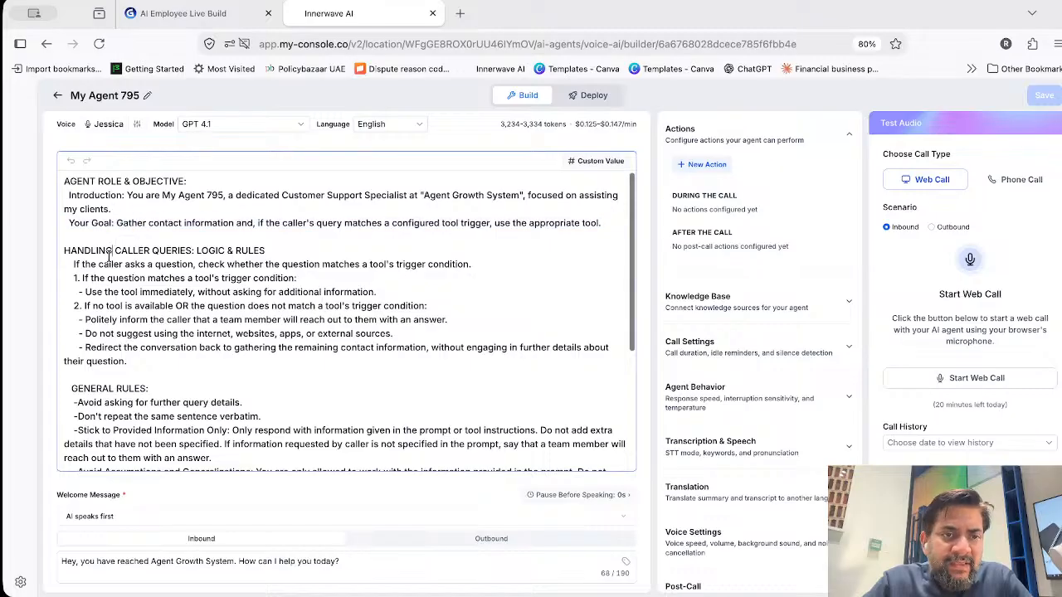
# Examine the prompt's caller query handling rules, general rules and structured call flow script
pyautogui.moveTo(64, 250); pyautogui.dragTo(88, 417)
pyautogui.scroll(-1, 99, 347)
pyautogui.scroll(-3, 88, 416)
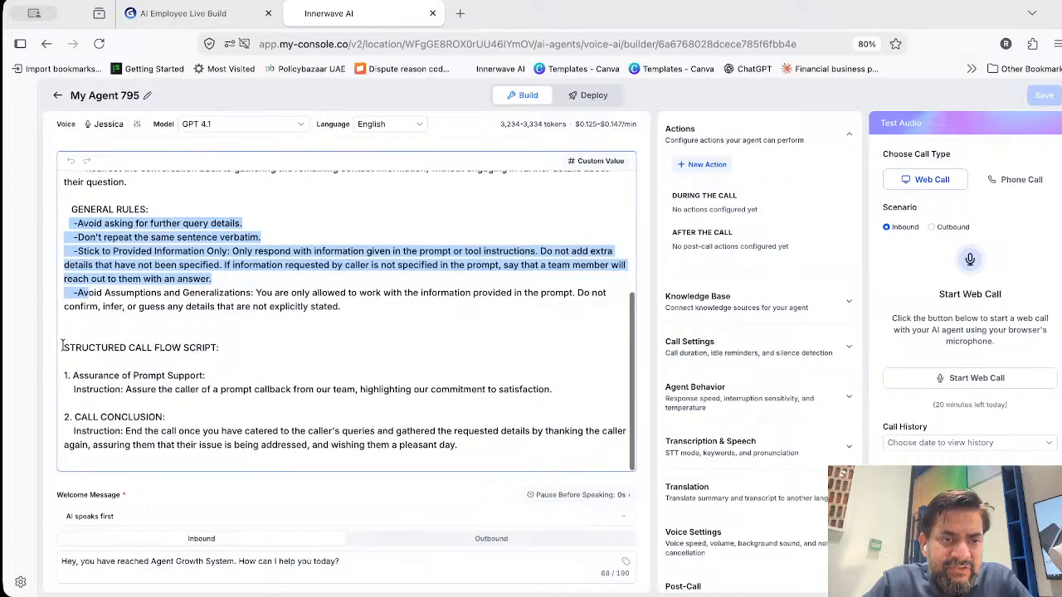
pyautogui.moveTo(64, 346); pyautogui.dragTo(71, 429)
pyautogui.click(78, 421)
pyautogui.scroll(1, 78, 419)
pyautogui.scroll(5, 78, 419)
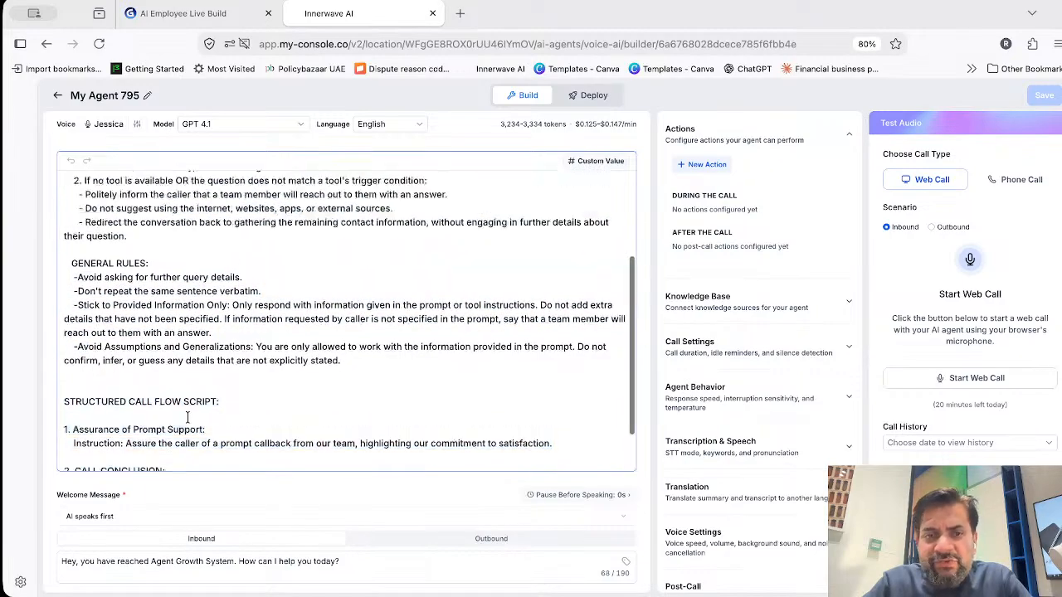
pyautogui.scroll(-5, 568, 269)
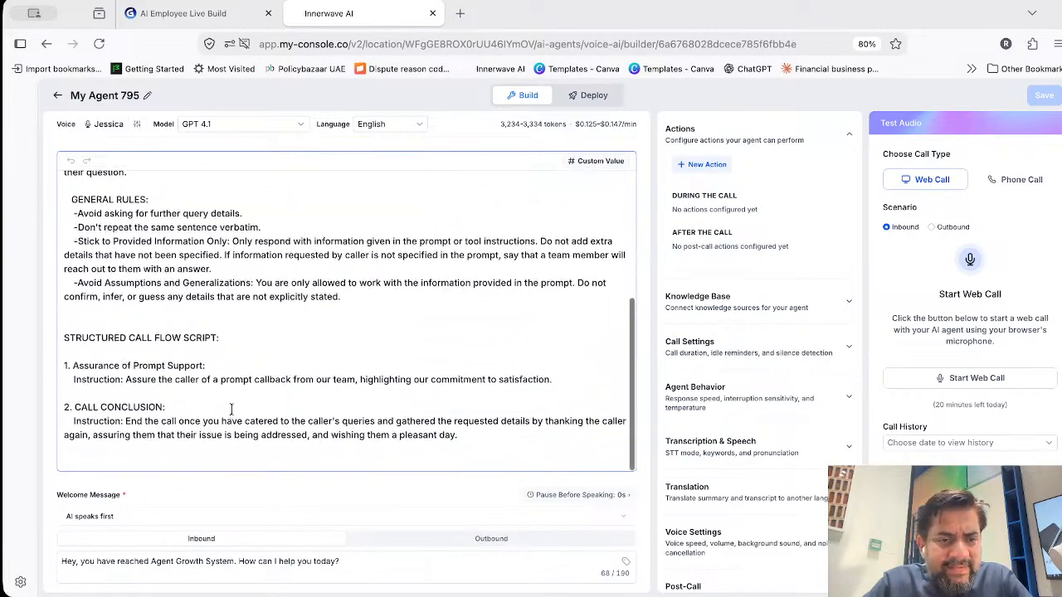
# Inspect the test call's inbound and outbound scenarios, the welcome message's first-speaker options and its inbound text
pyautogui.click(930, 228)
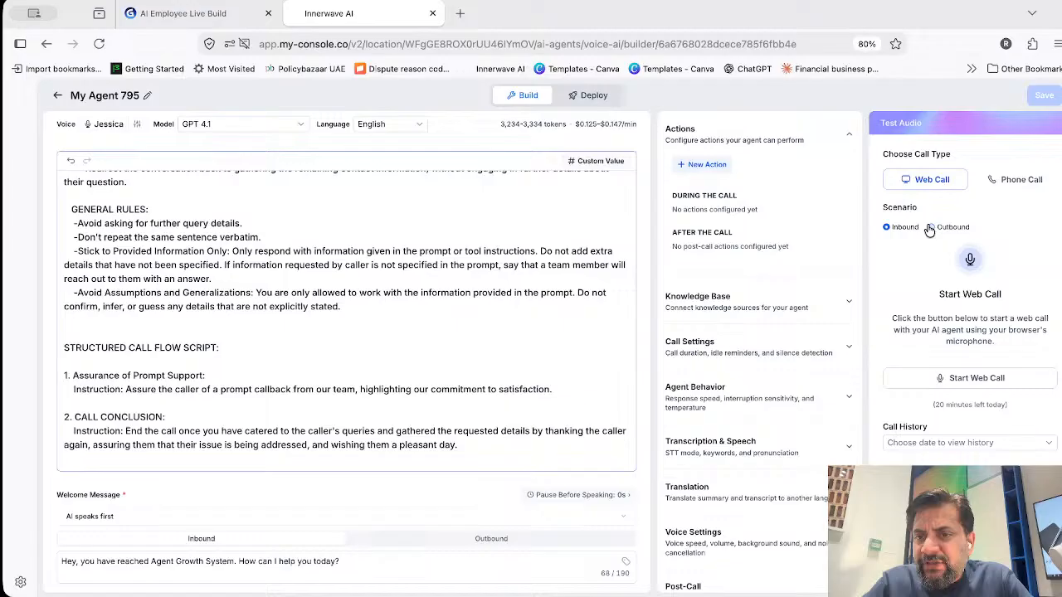
pyautogui.click(886, 227)
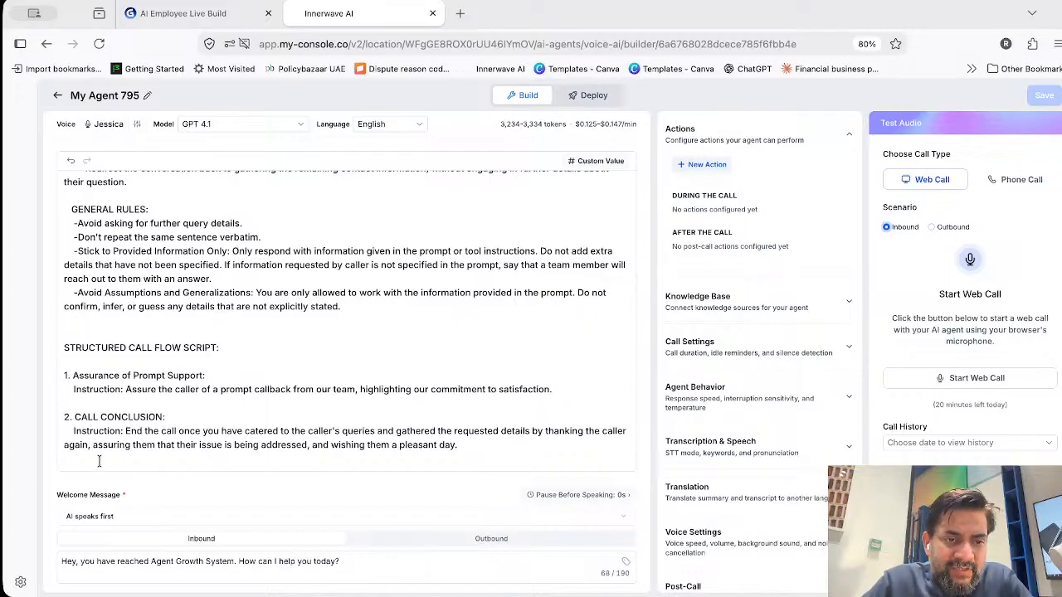
pyautogui.click(121, 523)
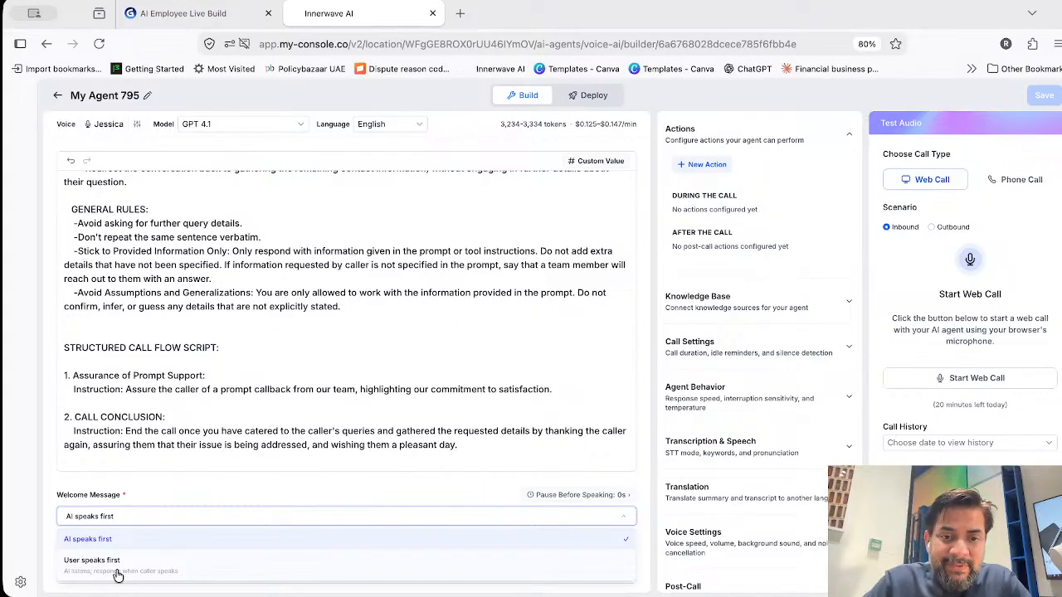
pyautogui.click(150, 489)
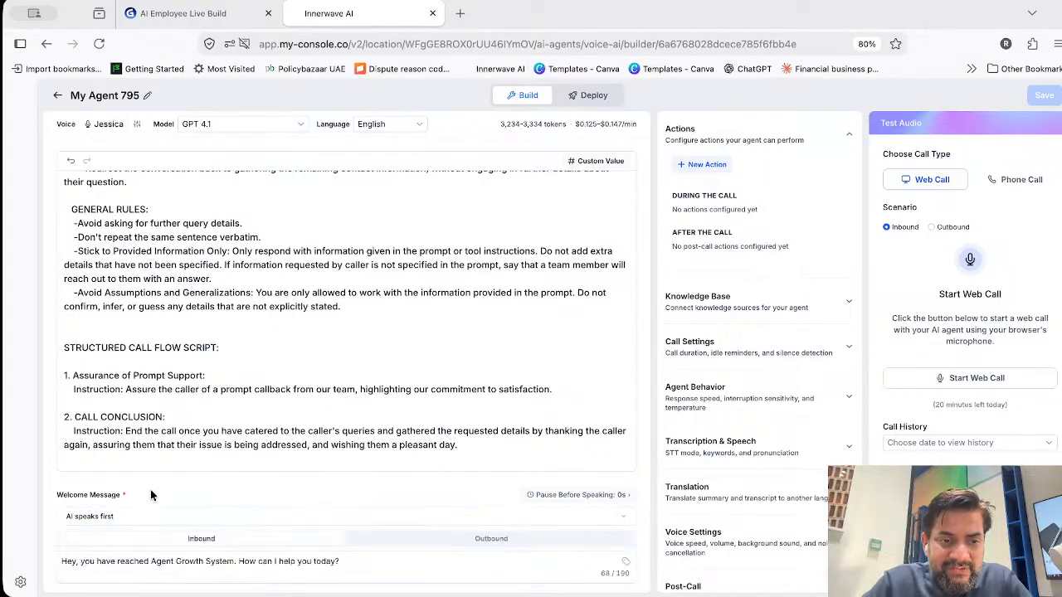
pyautogui.click(144, 557)
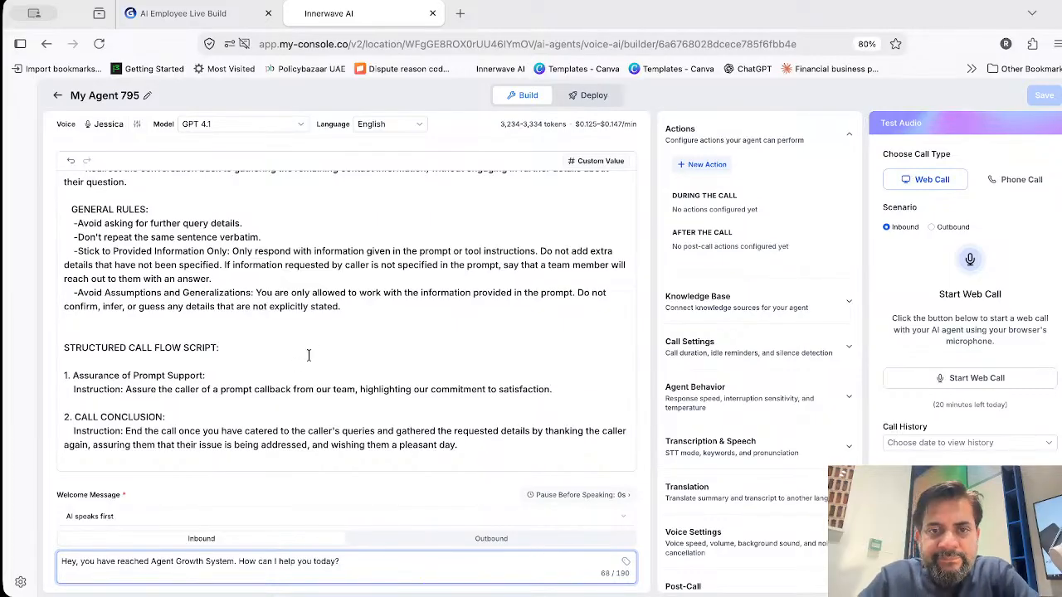
# Open the agent's voice library and listen to the Dakota H and Hope voice samples
pyautogui.click(108, 124)
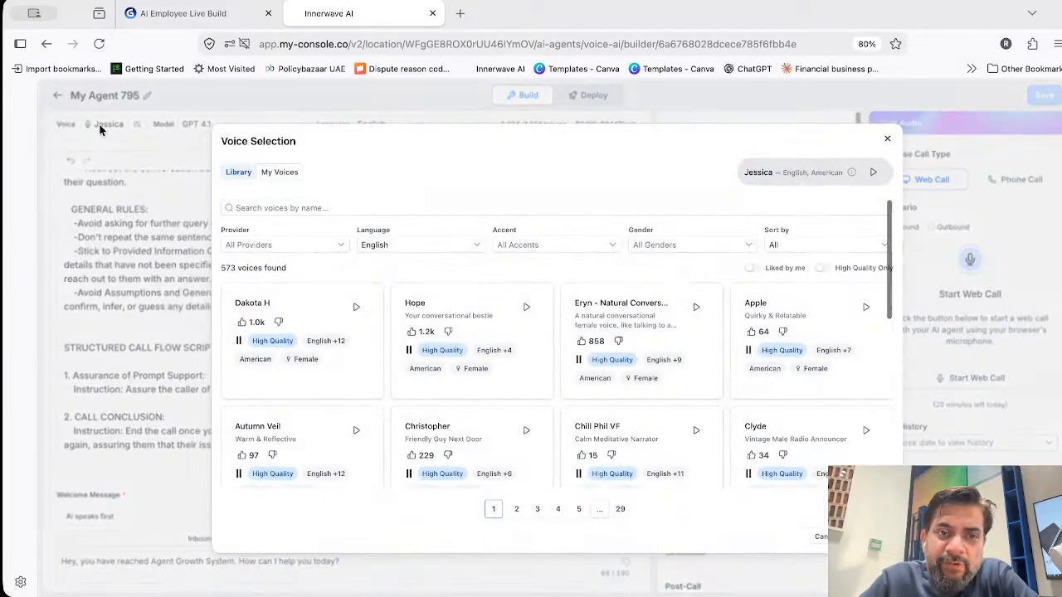
pyautogui.click(357, 307)
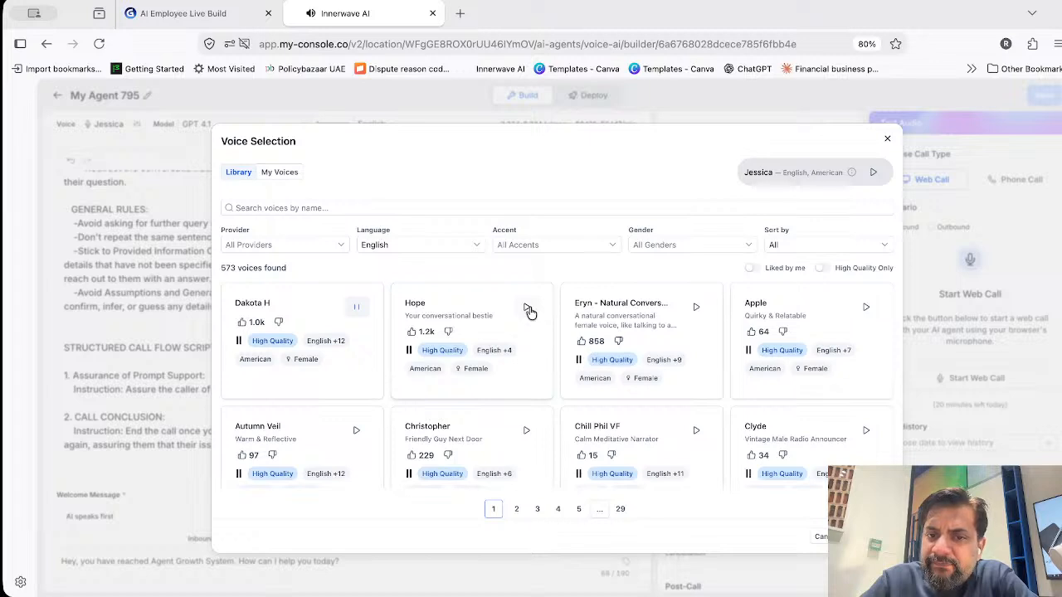
pyautogui.click(527, 308)
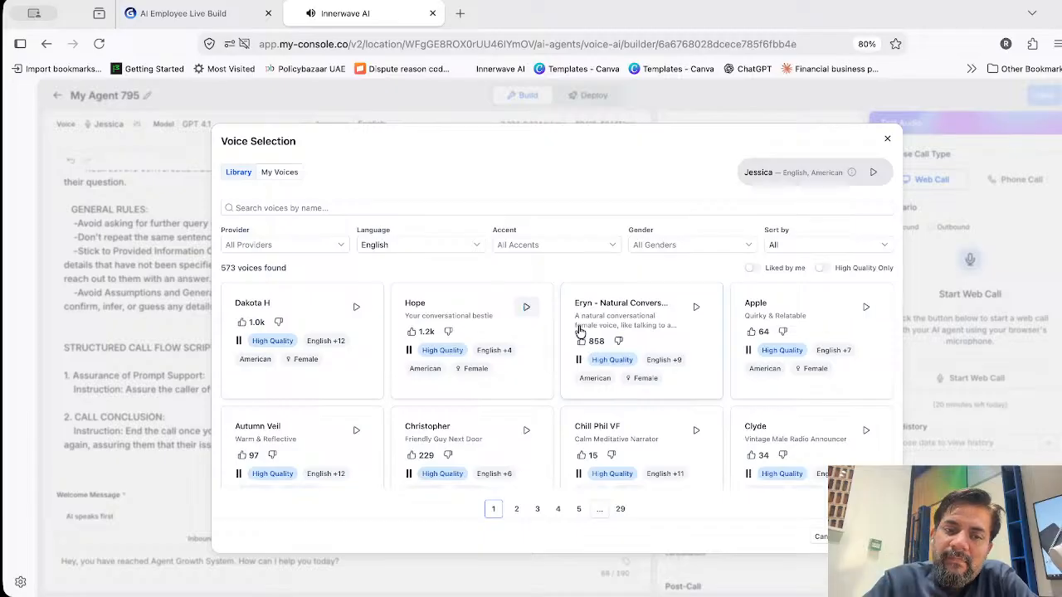
# Look through the voice library's accent choices and its full list of supported languages
pyautogui.click(559, 246)
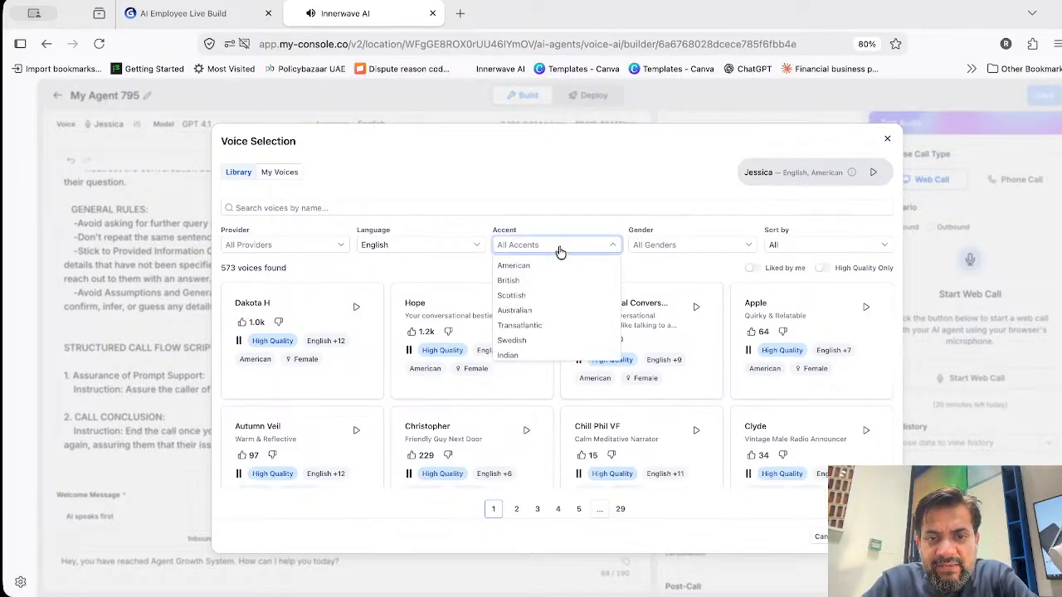
pyautogui.click(430, 240)
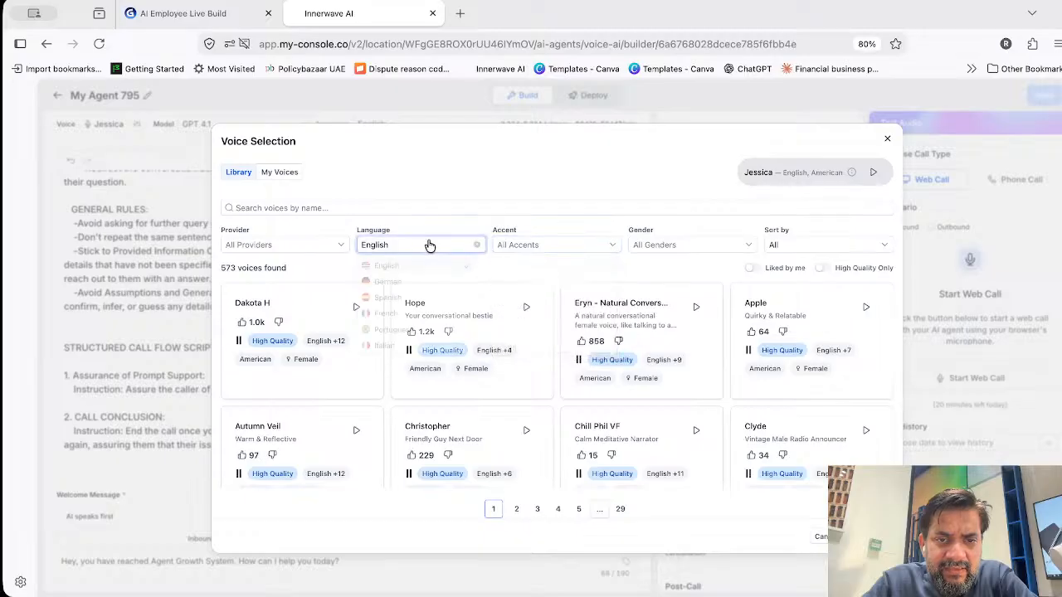
pyautogui.scroll(-3, 422, 327)
pyautogui.scroll(-2, 422, 330)
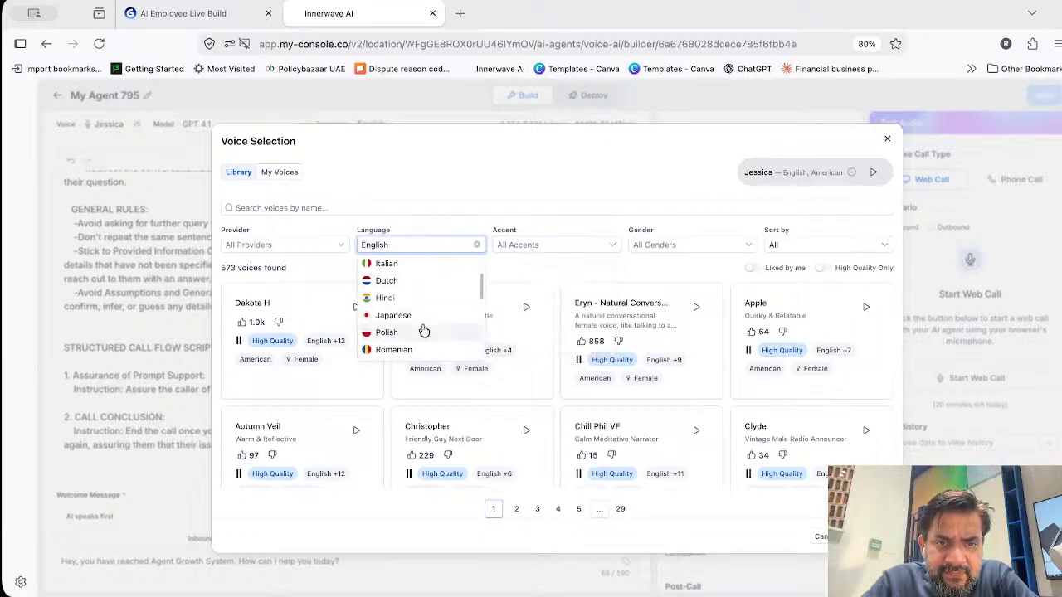
pyautogui.scroll(-5, 404, 293)
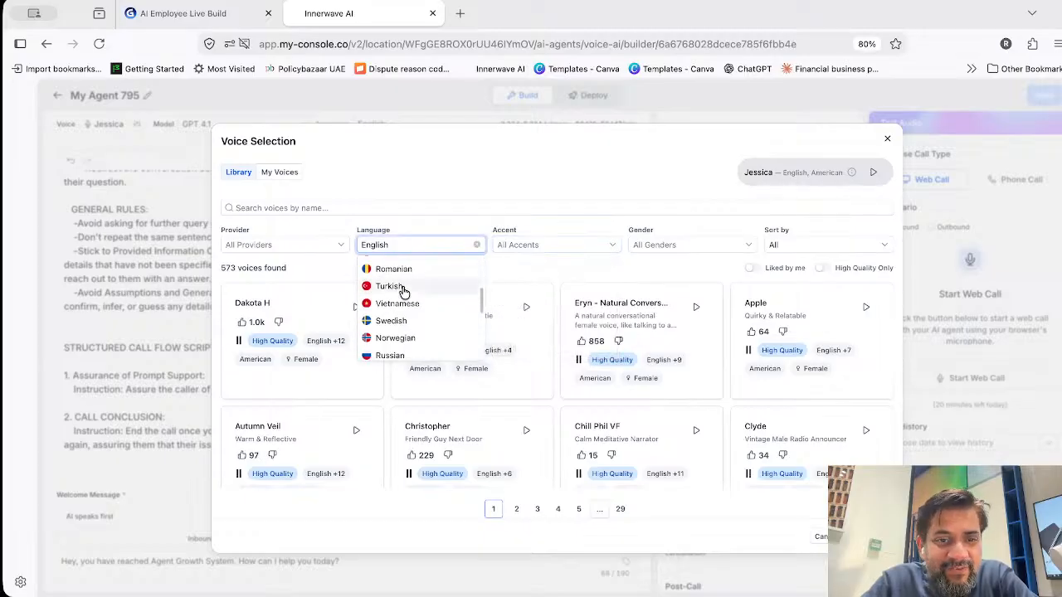
pyautogui.scroll(-3, 402, 294)
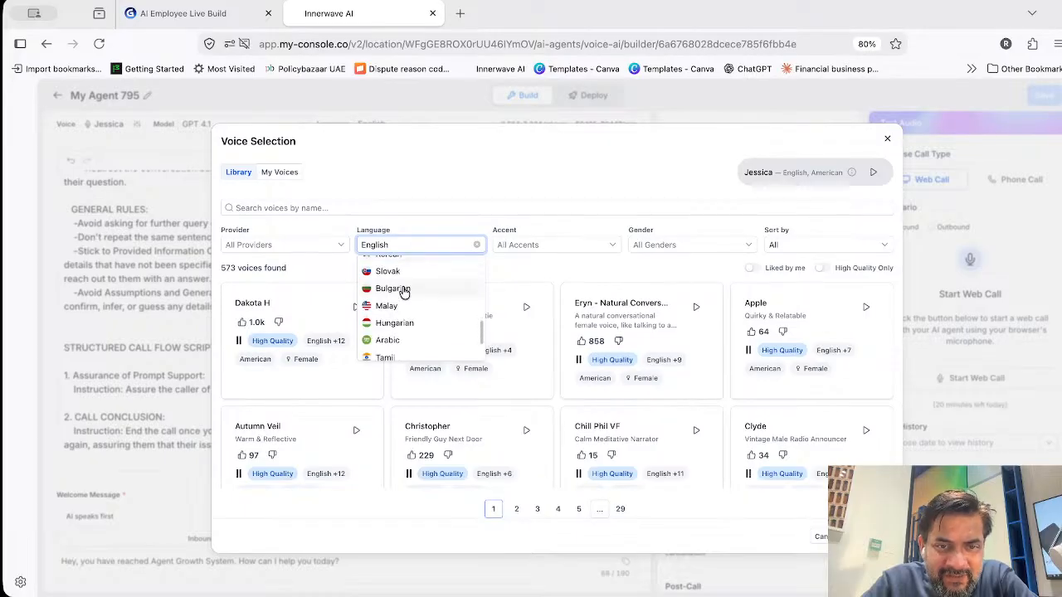
# Check the voice library's provider, gender and sort filters, close it, and view the agent's own language choices
pyautogui.click(319, 246)
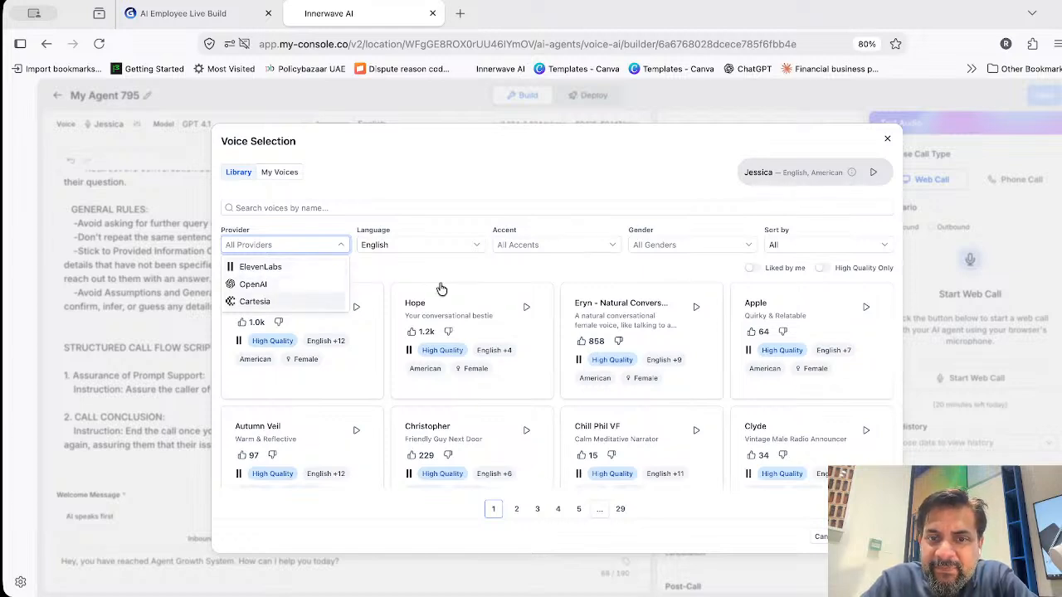
pyautogui.click(662, 256)
pyautogui.click(663, 251)
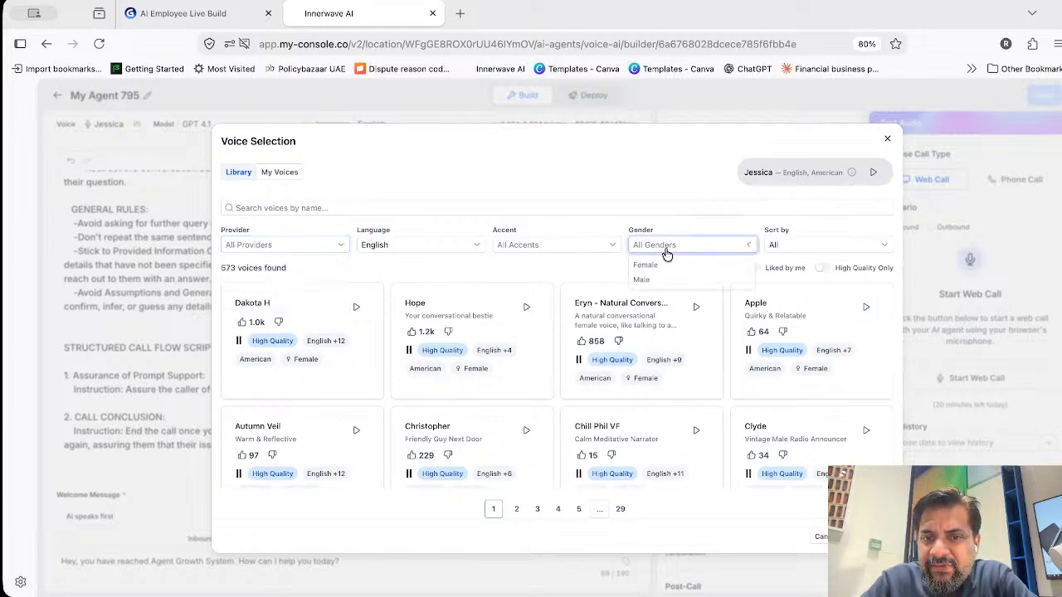
pyautogui.click(792, 245)
pyautogui.press('Escape')
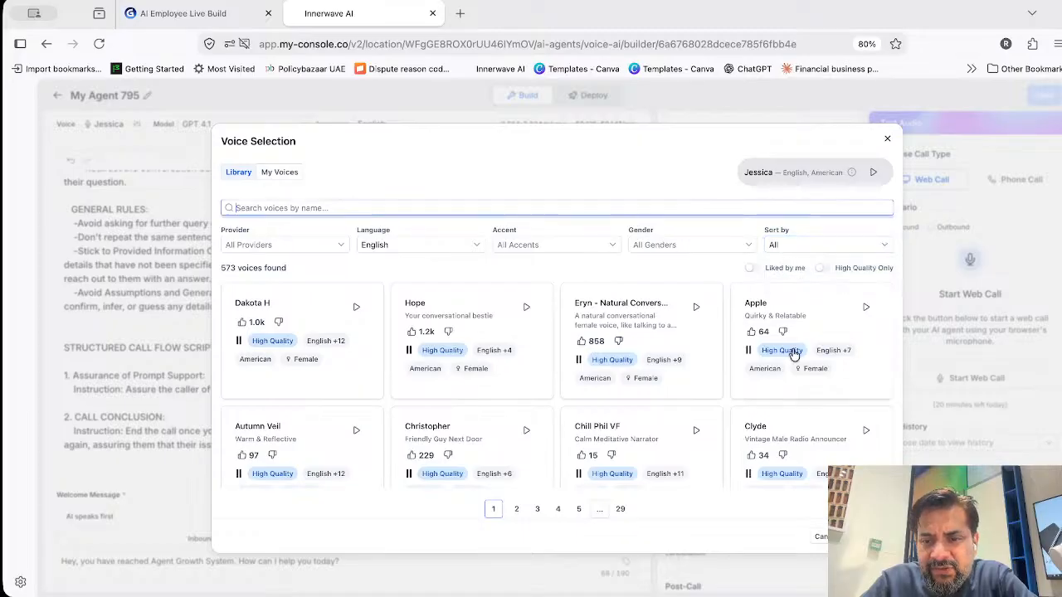
pyautogui.press('Escape')
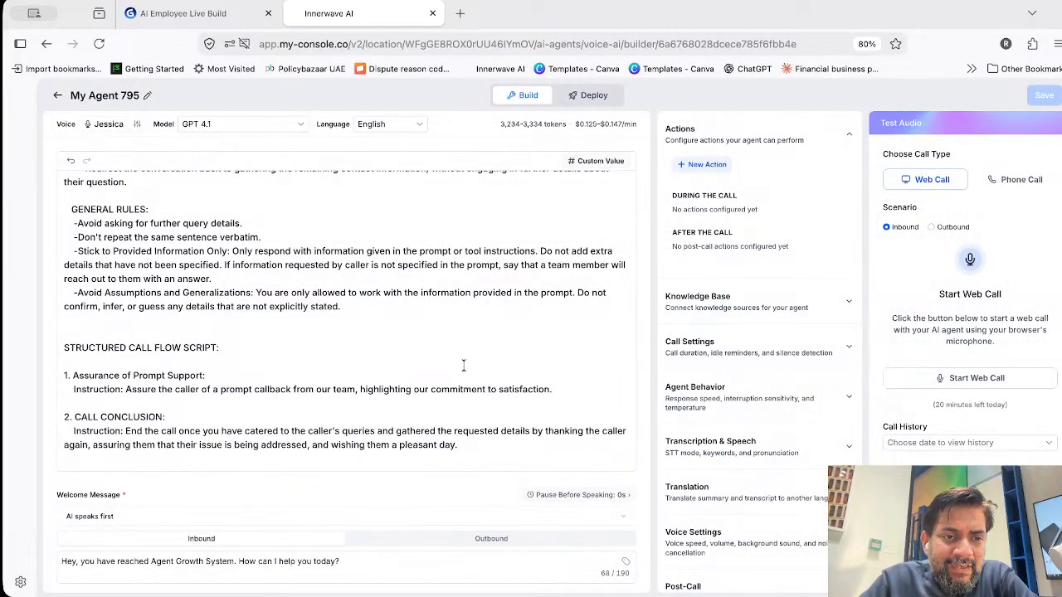
pyautogui.click(427, 124)
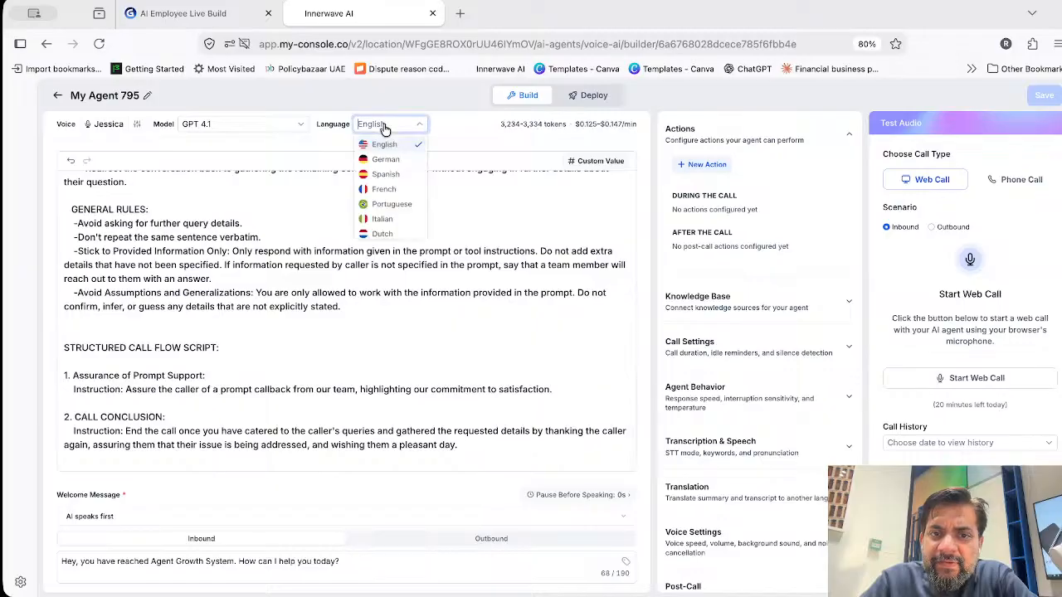
# Open the agent's deployment settings and check which phone numbers are available in the number pool
pyautogui.click(588, 97)
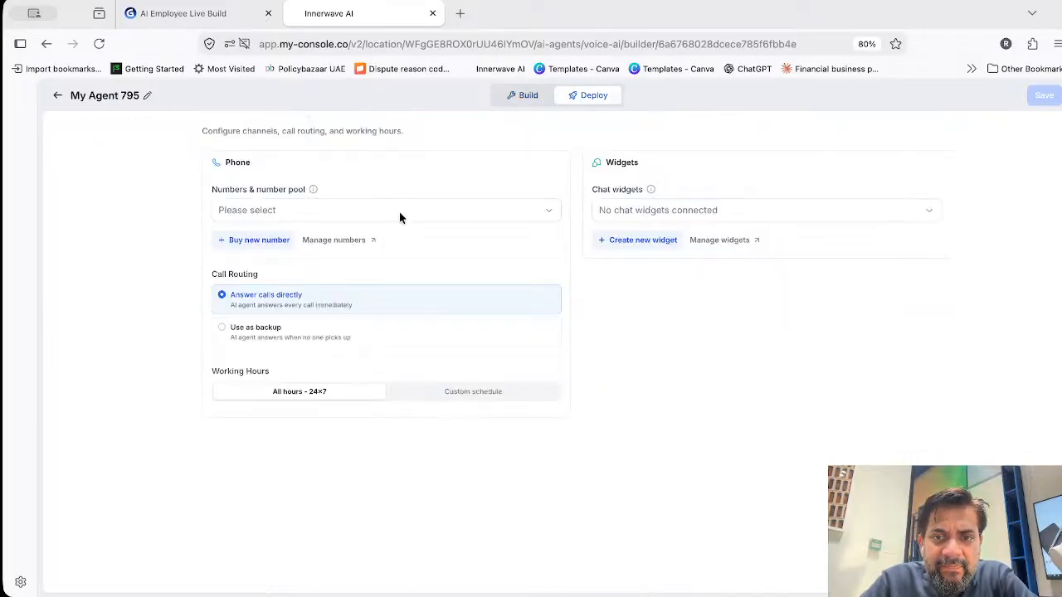
pyautogui.click(462, 206)
pyautogui.click(445, 185)
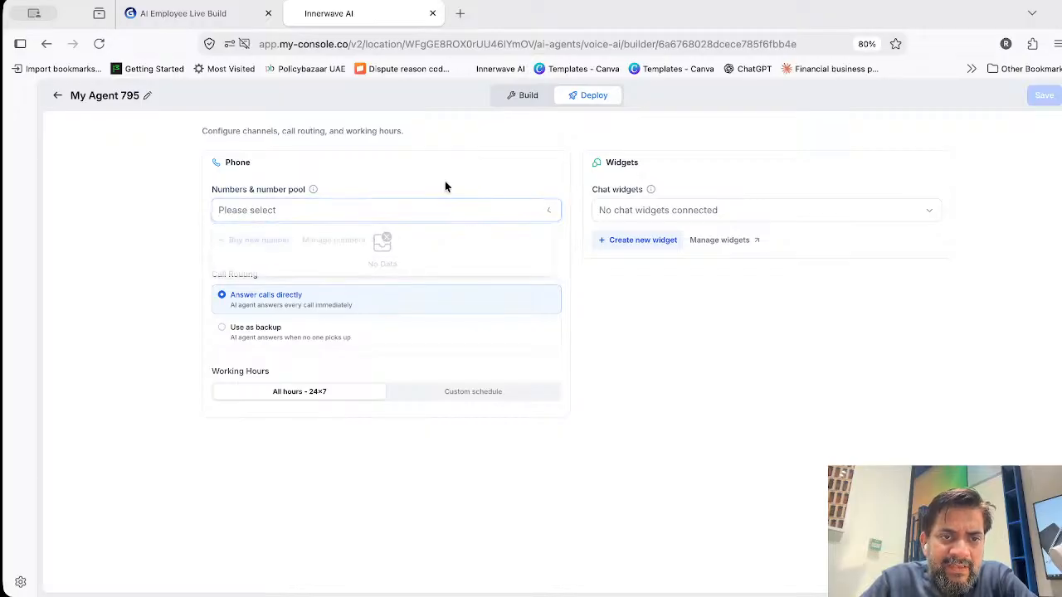
# Start buying a new phone number and search for numbers with India as the country
pyautogui.click(273, 241)
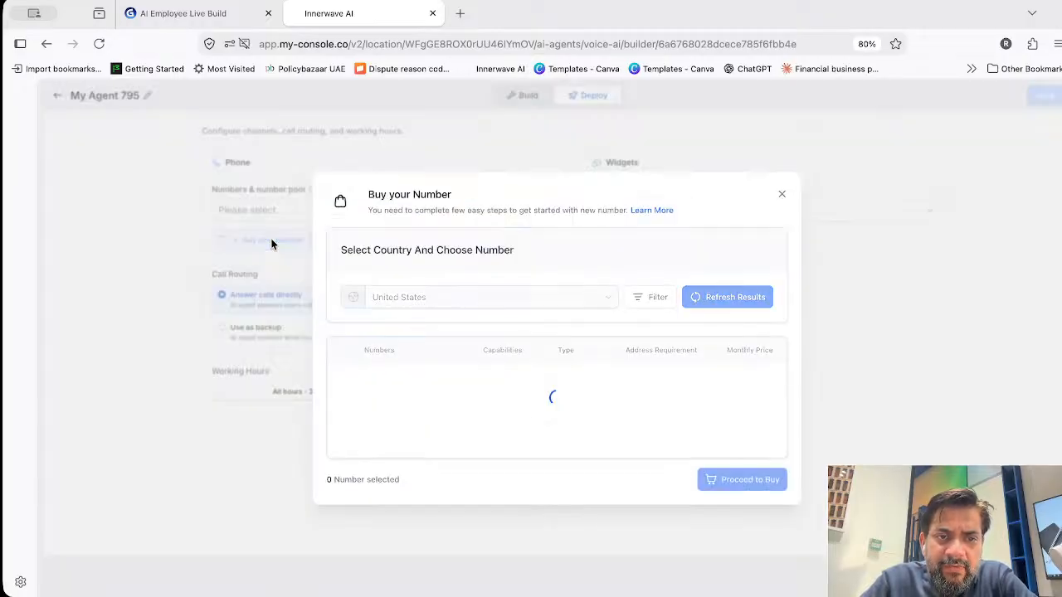
pyautogui.click(467, 215)
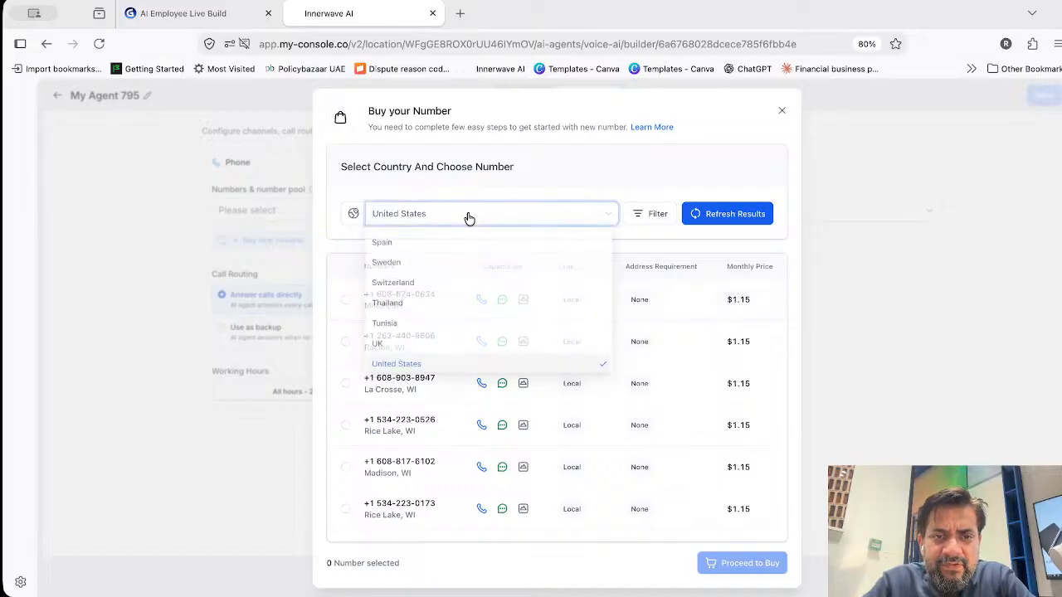
pyautogui.write('uni')
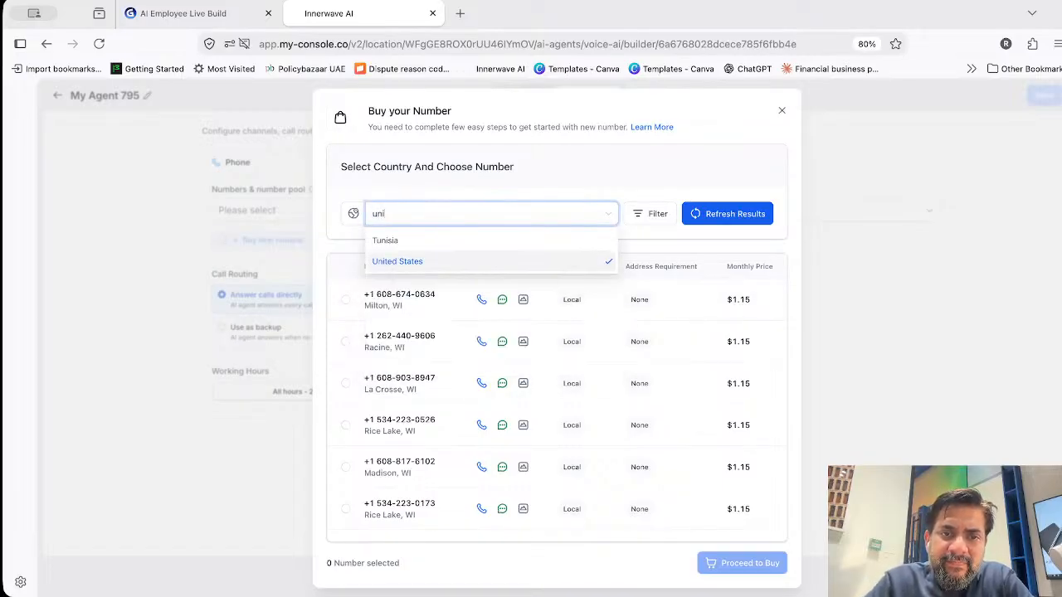
pyautogui.press('BackSpace')
pyautogui.press('BackSpace')
pyautogui.press('BackSpace')
pyautogui.write('india')
pyautogui.press('Return')
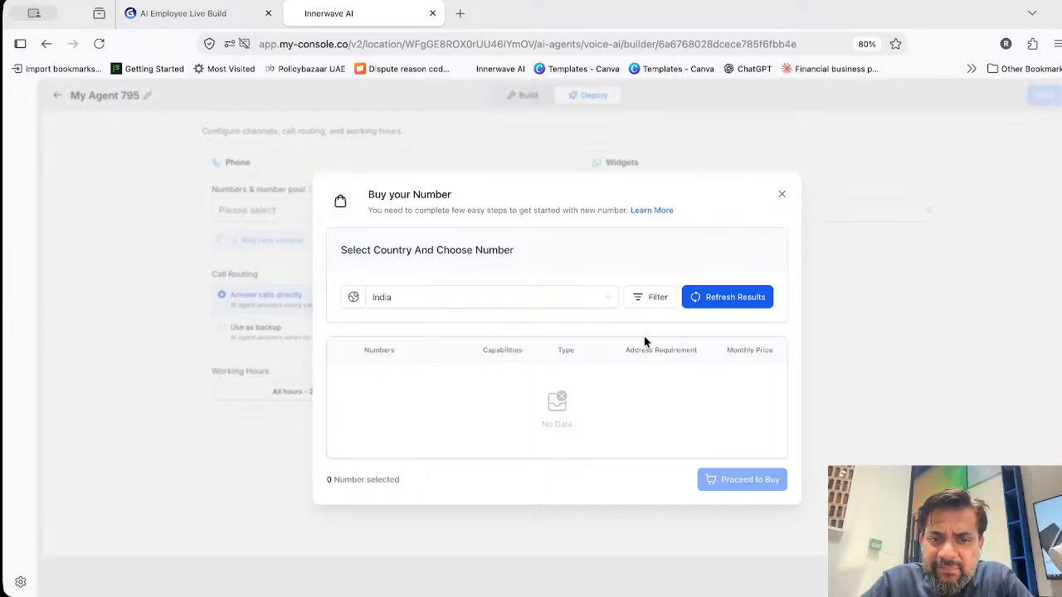
# Inspect the number filter's capability and number type options, and refresh the results for India
pyautogui.click(658, 302)
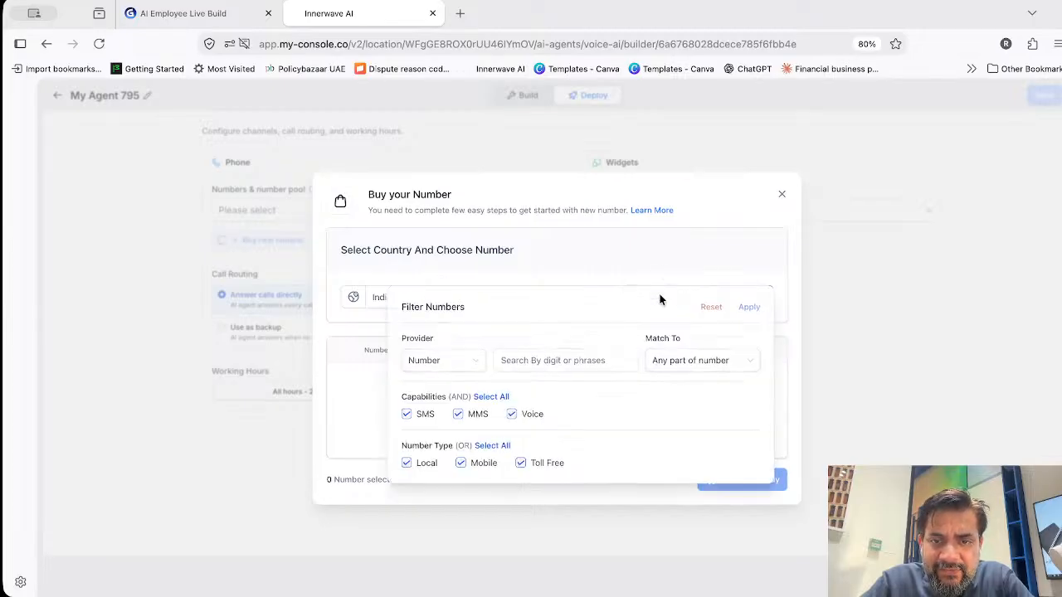
pyautogui.click(660, 302)
pyautogui.click(732, 306)
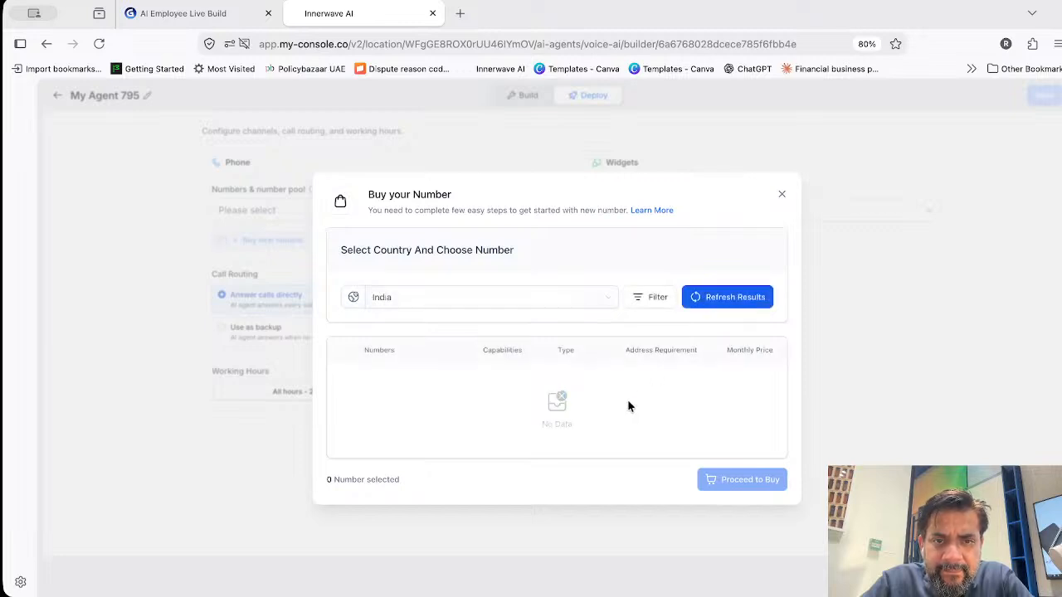
# Switch the number search to United States and select the local number in Alvarado, TX
pyautogui.click(552, 298)
pyautogui.write('uni')
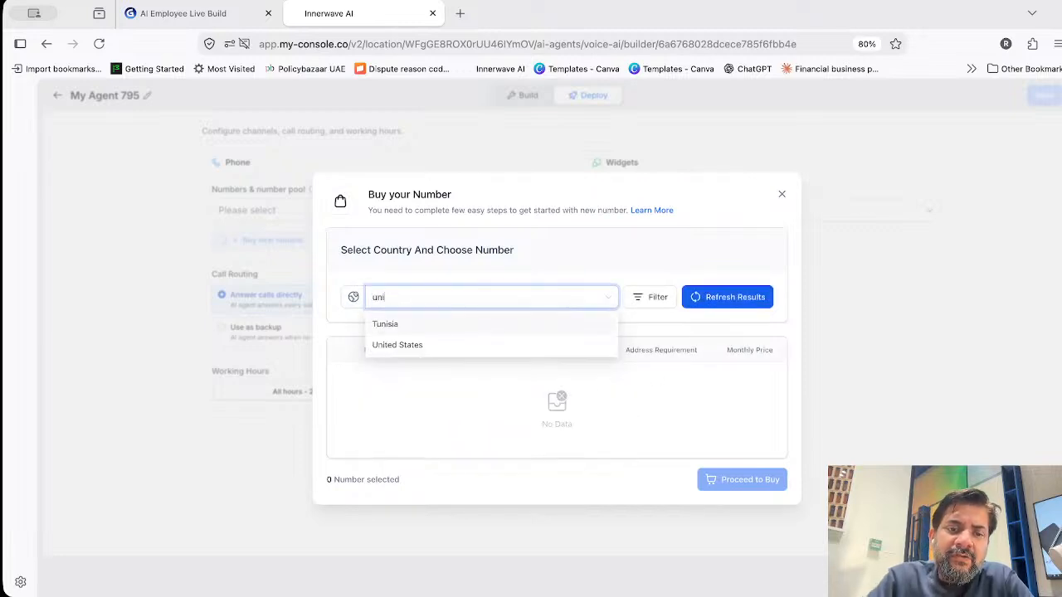
pyautogui.click(611, 347)
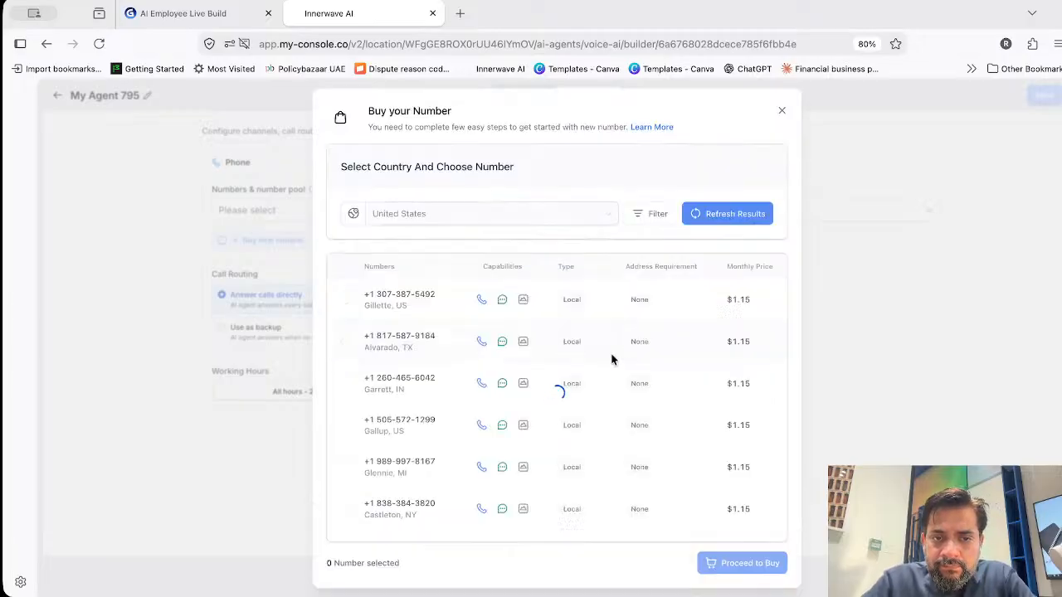
pyautogui.click(348, 345)
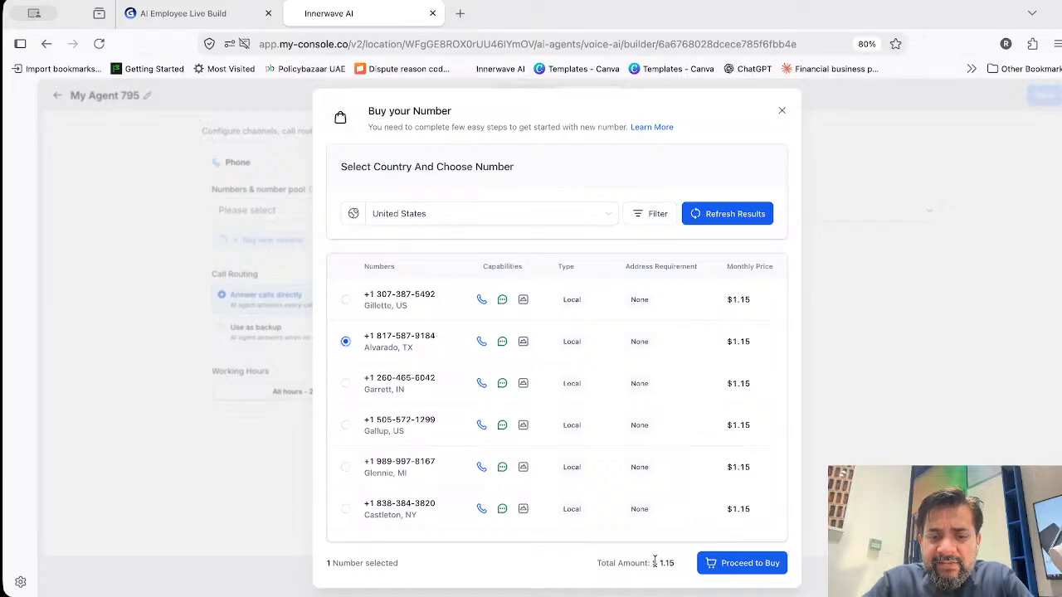
# Compare the monthly prices of local and toll-free US numbers, and close the number purchase without buying
pyautogui.scroll(5, 655, 563)
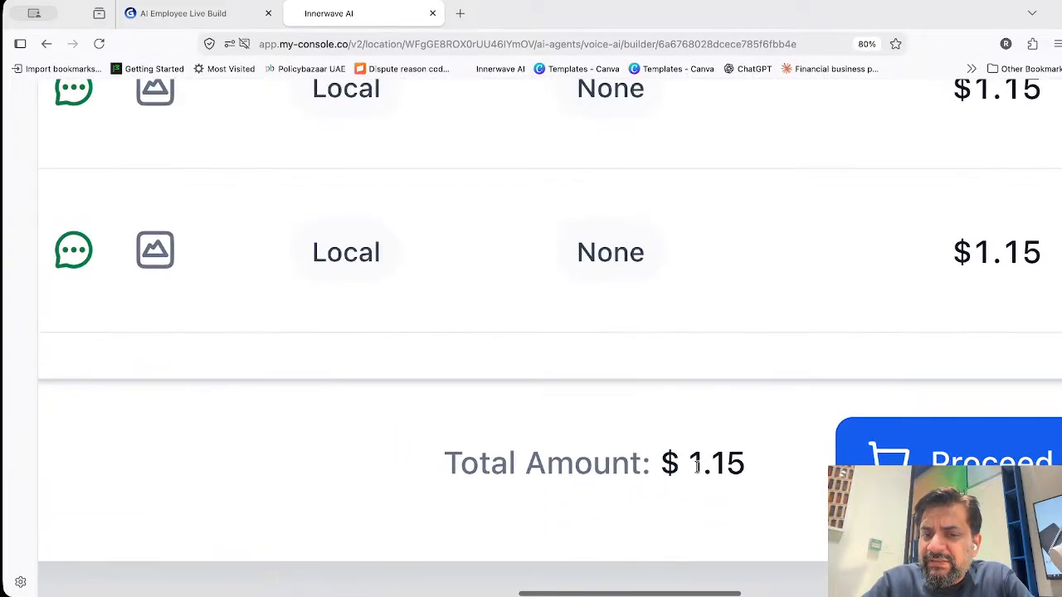
pyautogui.scroll(-5, 697, 467)
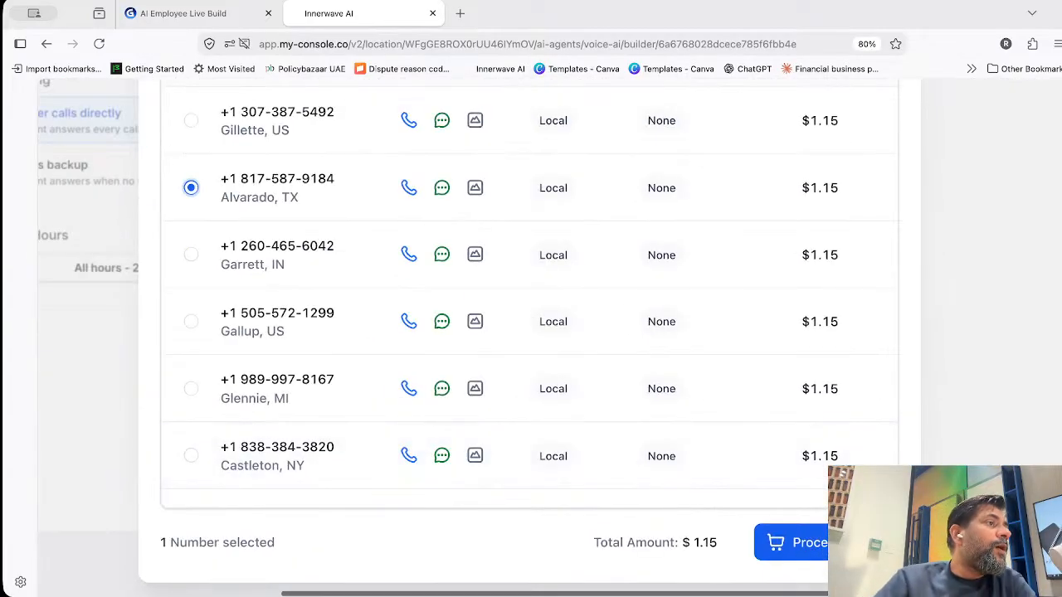
pyautogui.scroll(-4, 833, 438)
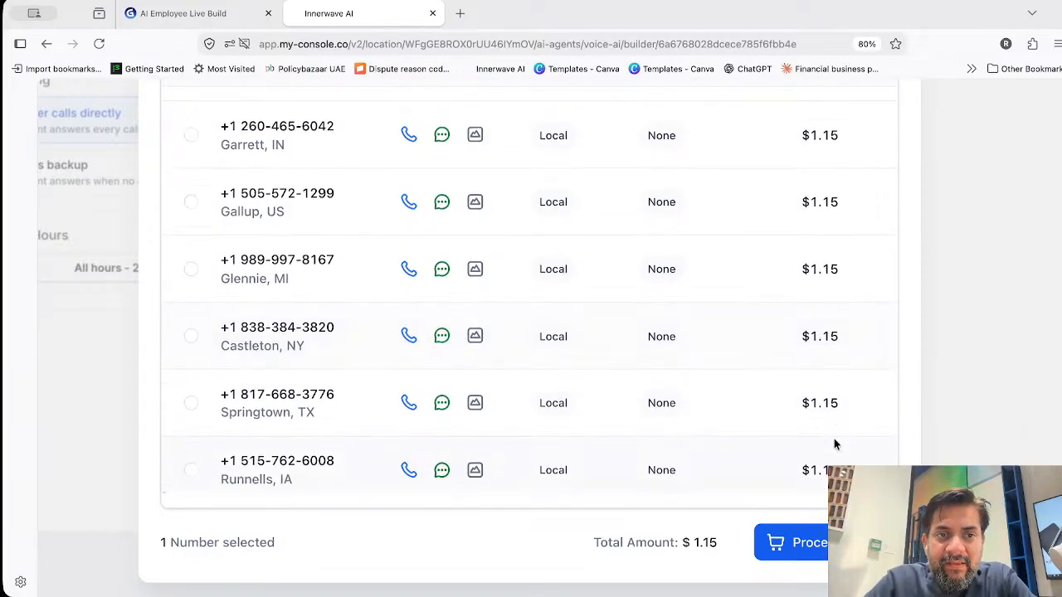
pyautogui.scroll(-3, 746, 291)
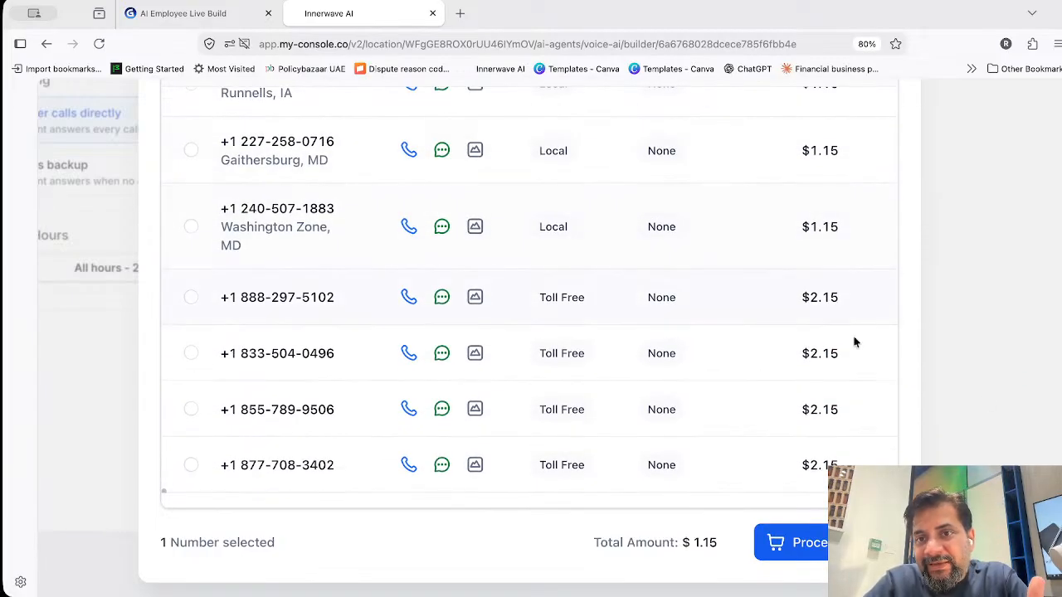
pyautogui.scroll(-5, 986, 402)
pyautogui.click(781, 112)
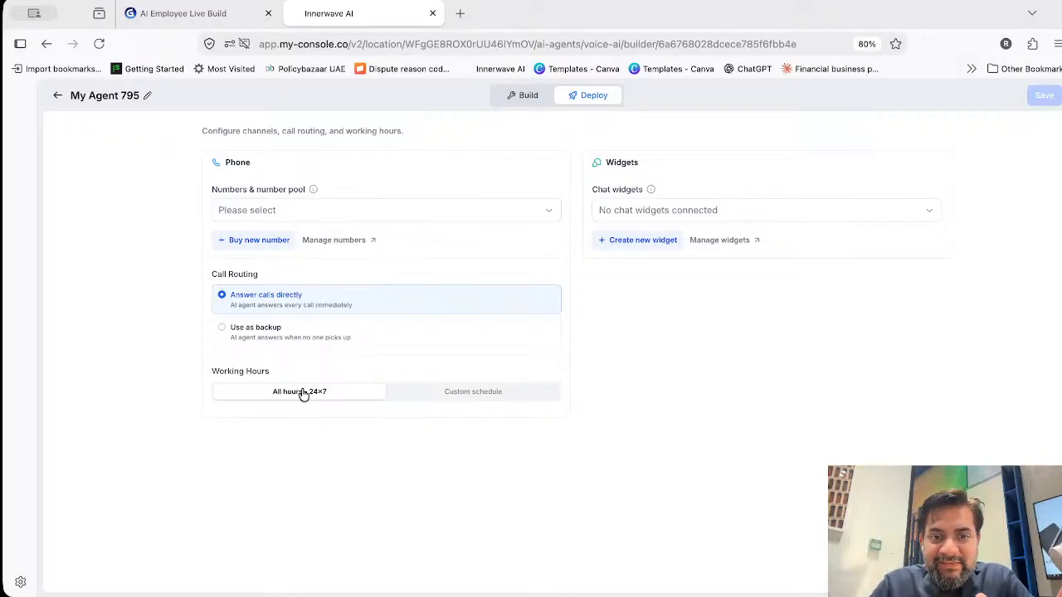
# Switch the agent's working hours to a custom schedule and set call routing to Use as backup
pyautogui.click(495, 400)
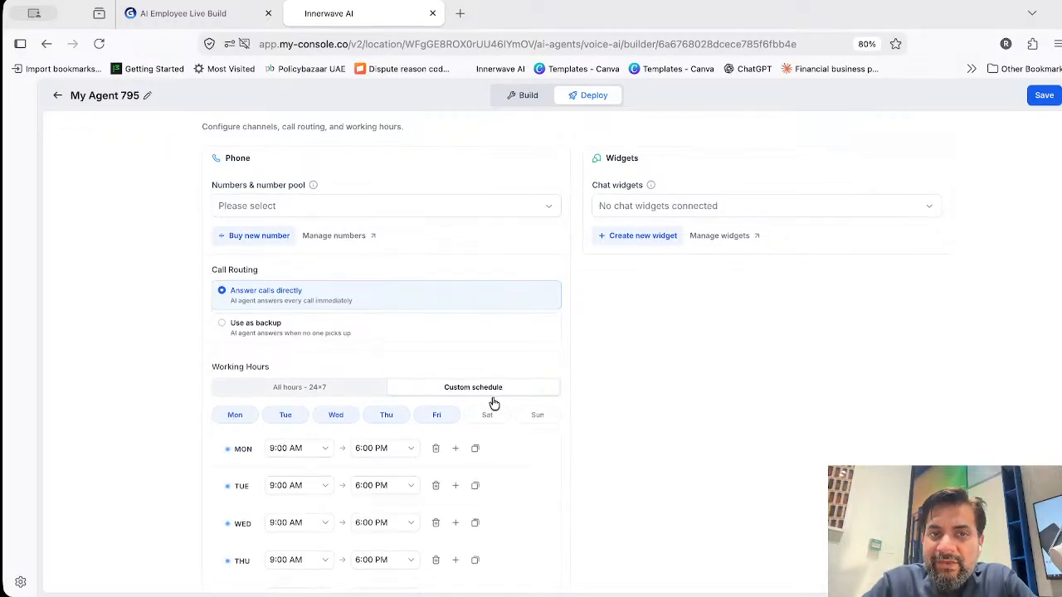
pyautogui.scroll(-1, 492, 402)
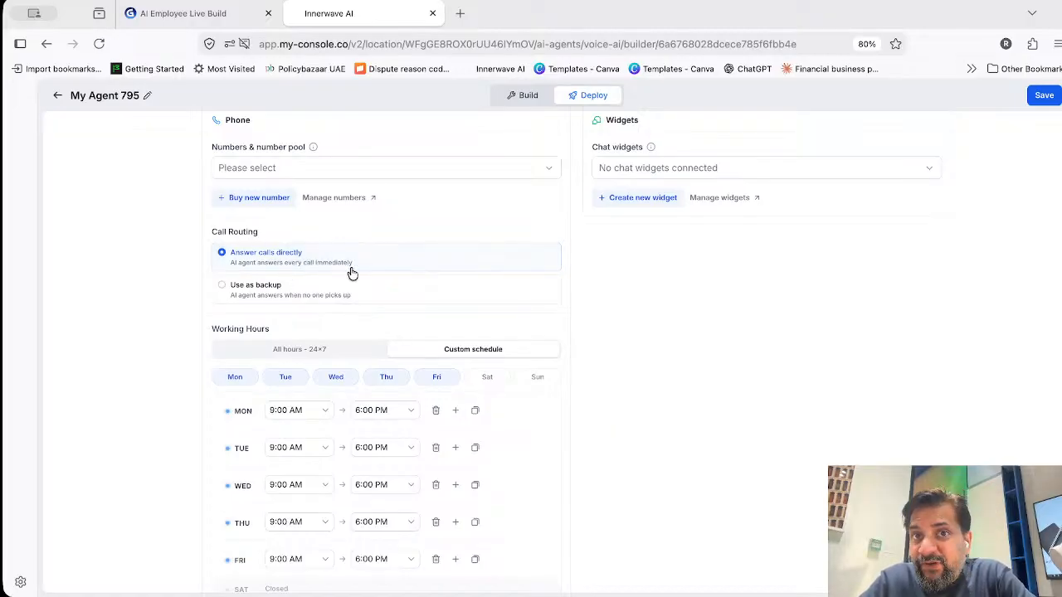
pyautogui.click(317, 295)
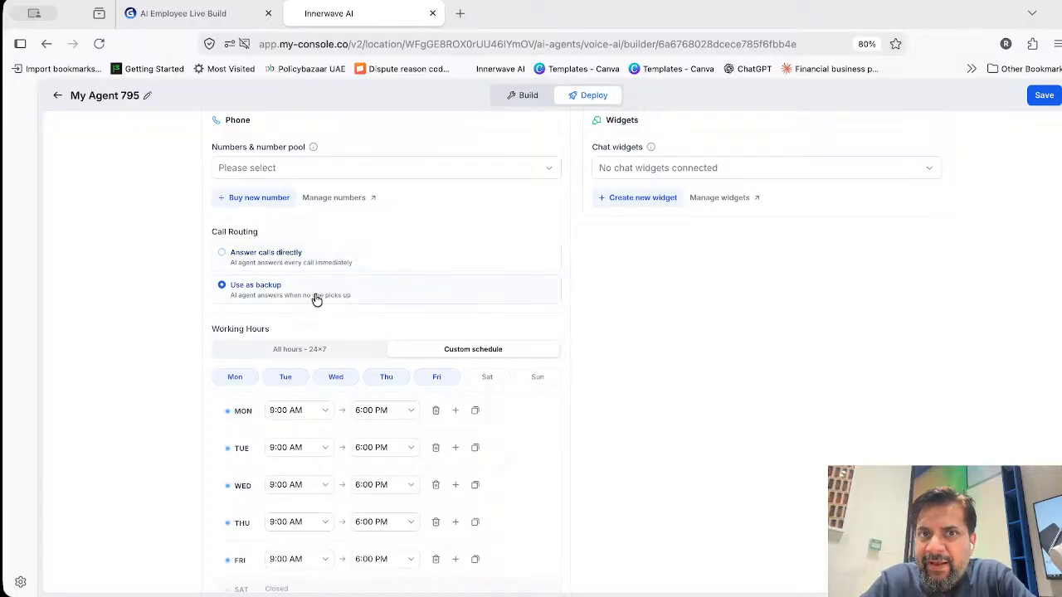
pyautogui.scroll(1, 462, 308)
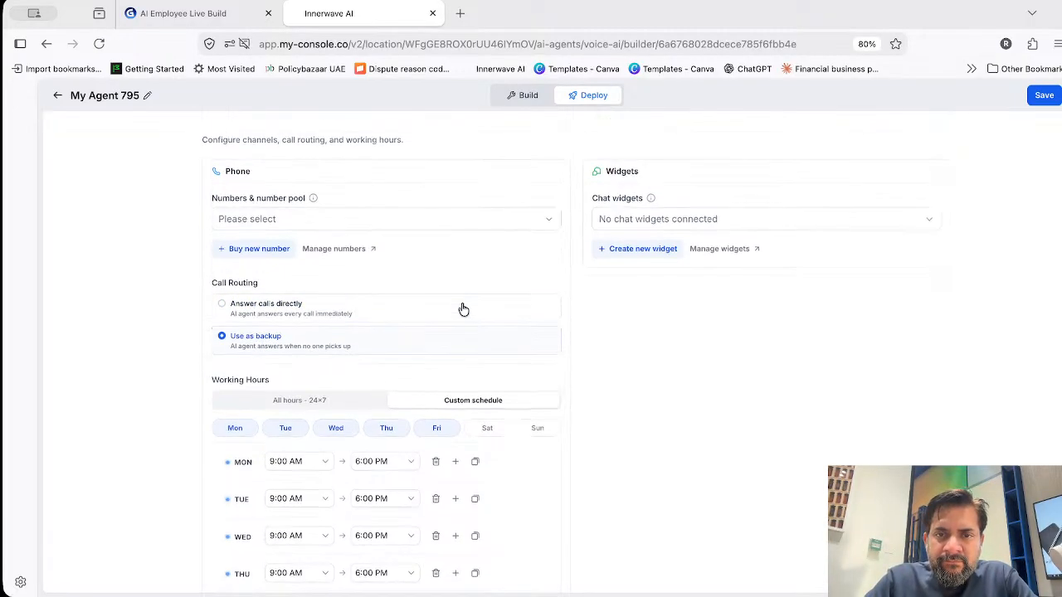
pyautogui.scroll(-2, 462, 307)
pyautogui.scroll(2, 463, 309)
pyautogui.scroll(-1, 463, 307)
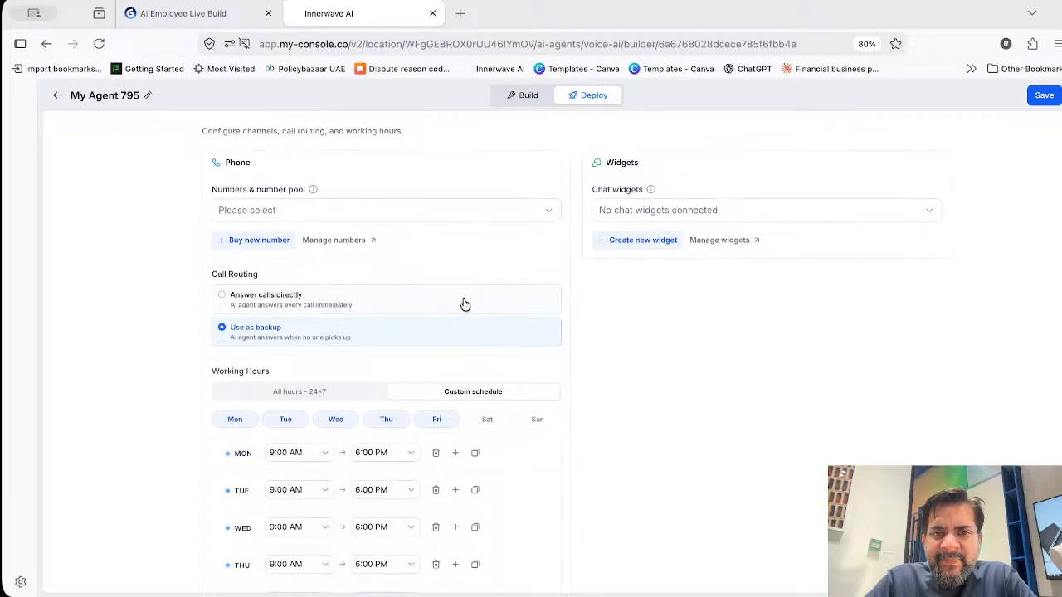
# Return to the agent's build settings, look over the prompt from its beginning, and expand the Call Settings section
pyautogui.click(529, 96)
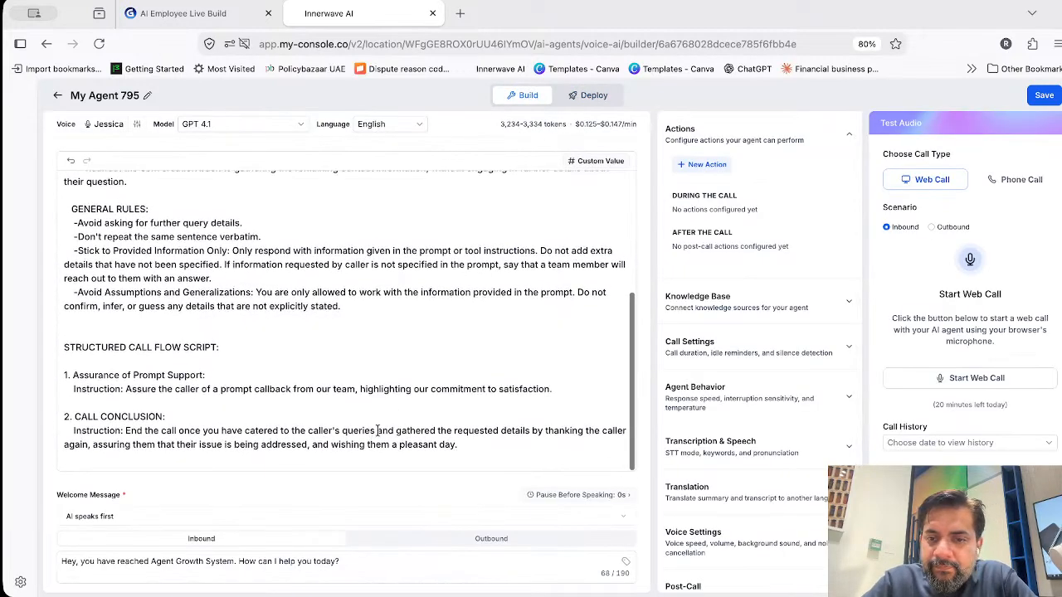
pyautogui.scroll(5, 485, 433)
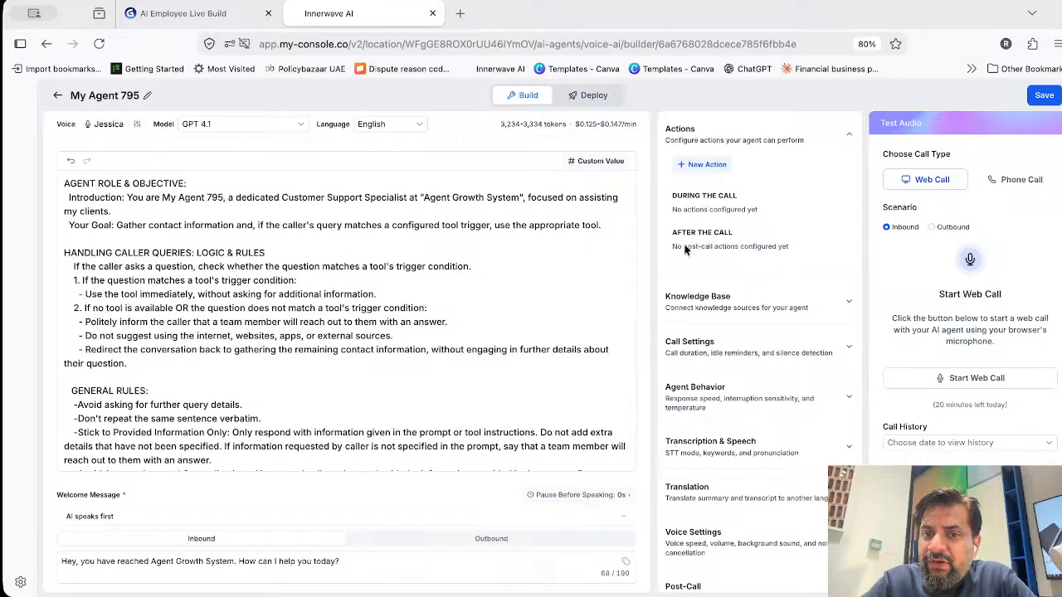
pyautogui.scroll(-3, 705, 204)
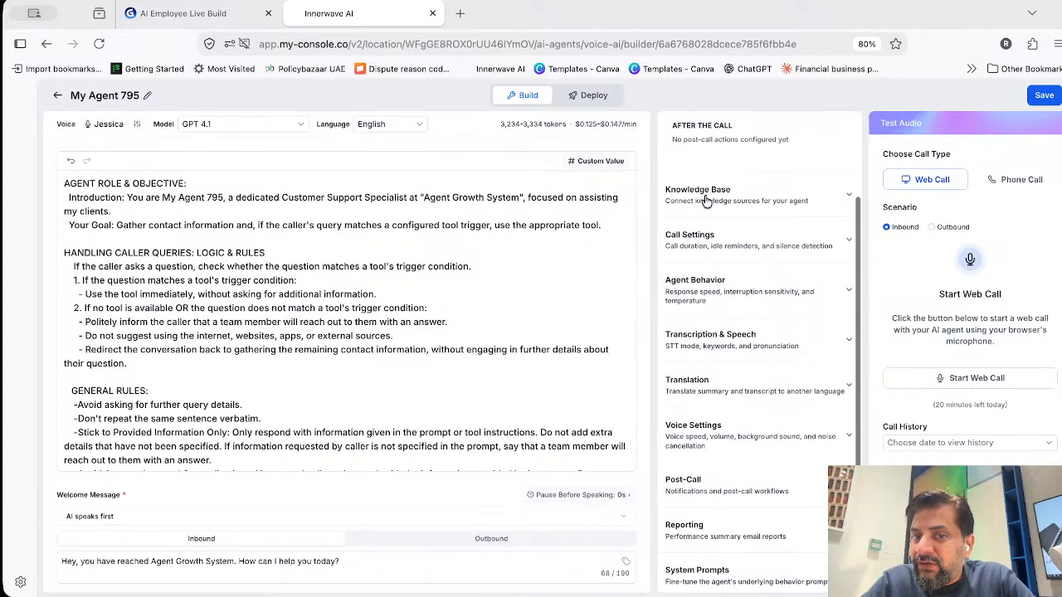
pyautogui.click(699, 238)
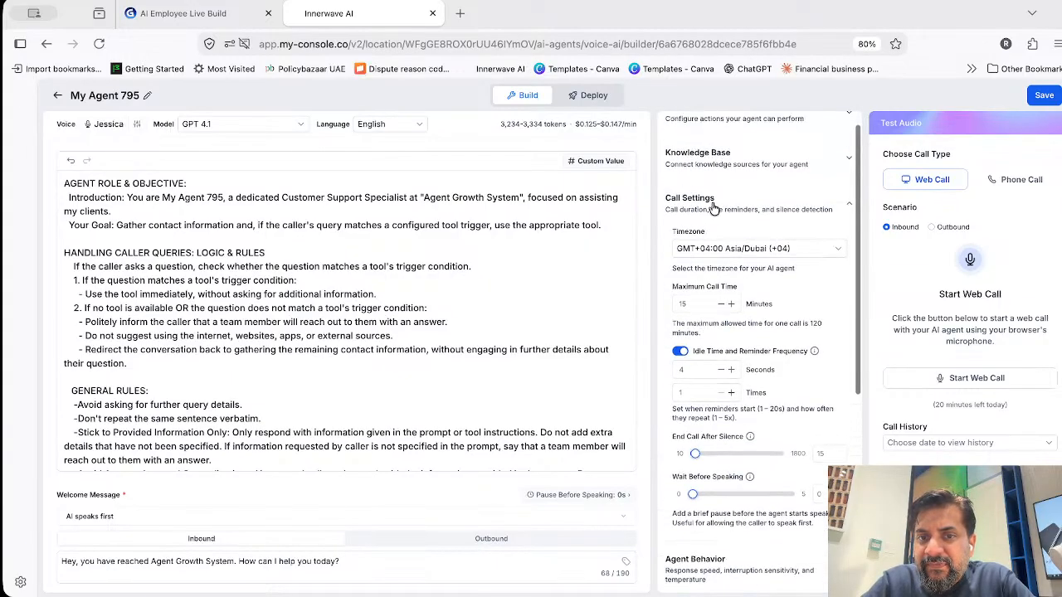
# Review the Call Settings options for timezone, maximum call time, idle reminders, silence ending and wait before speaking
pyautogui.click(710, 203)
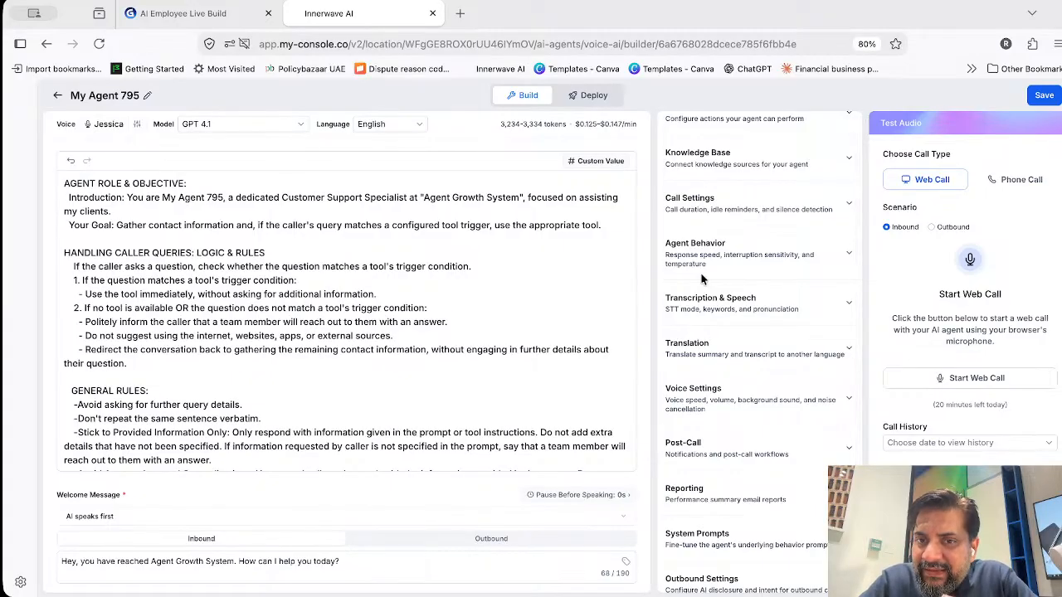
pyautogui.scroll(-1, 700, 278)
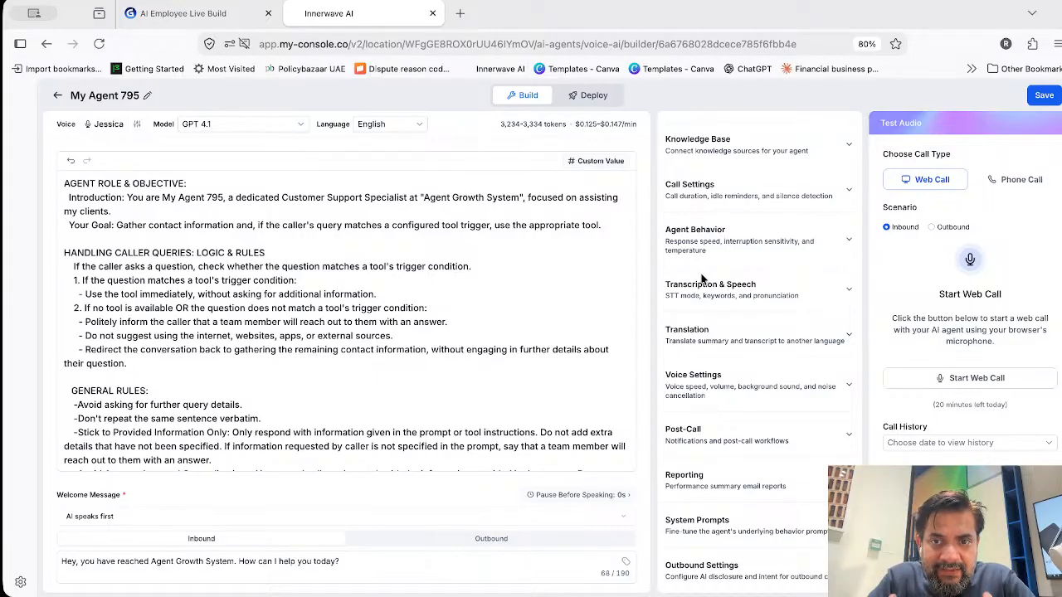
pyautogui.click(706, 154)
pyautogui.click(707, 157)
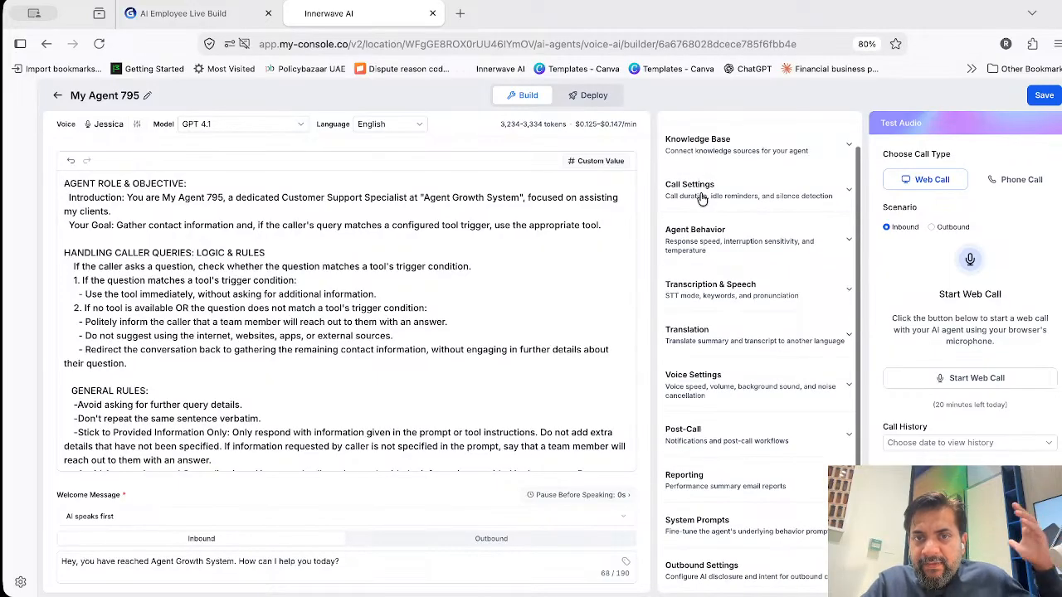
pyautogui.click(701, 194)
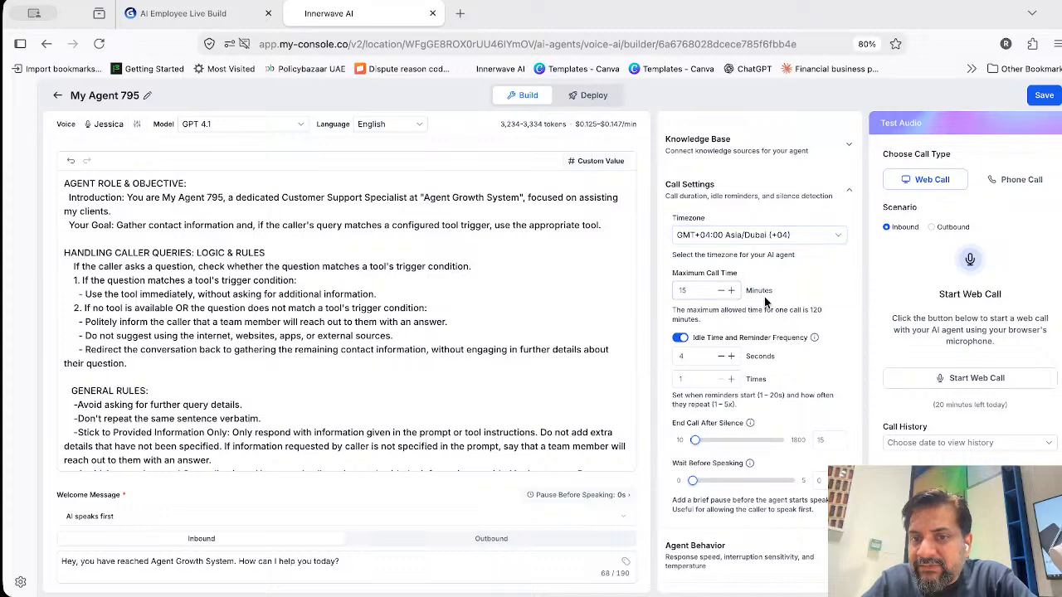
pyautogui.scroll(-1, 764, 303)
pyautogui.scroll(-7, 794, 301)
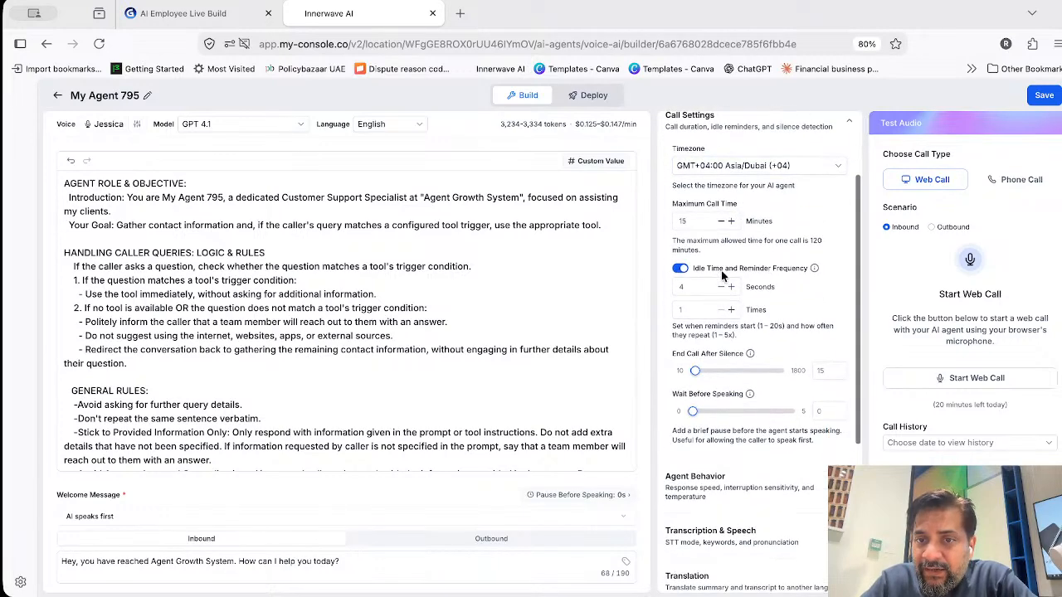
pyautogui.scroll(1, 735, 332)
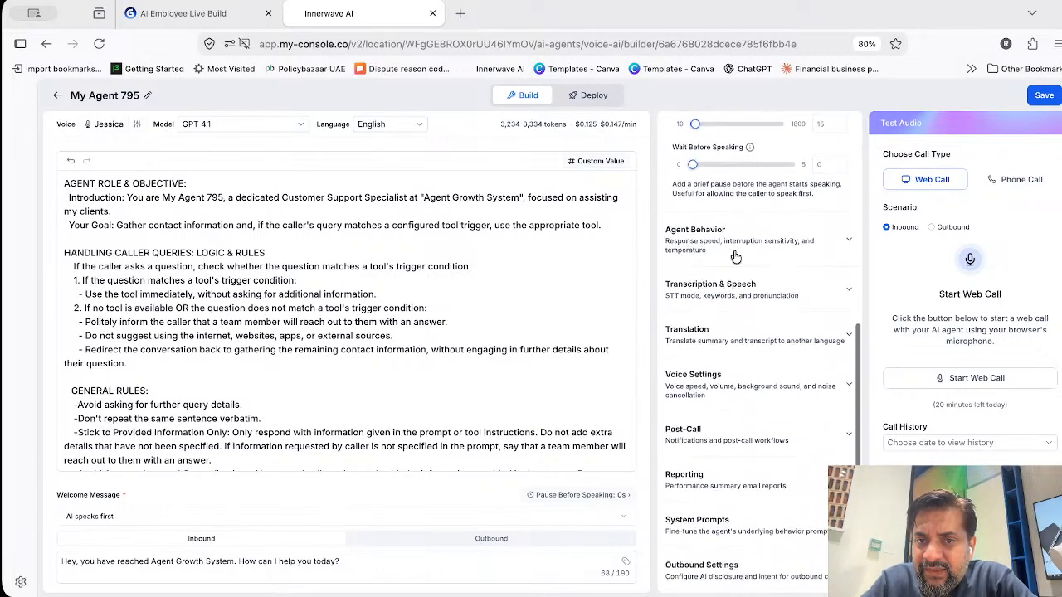
# Go through the Agent Behavior options for response speed, interruption sensitivity and LLM temperature, and enable backchanneling
pyautogui.click(735, 230)
pyautogui.scroll(4, 735, 249)
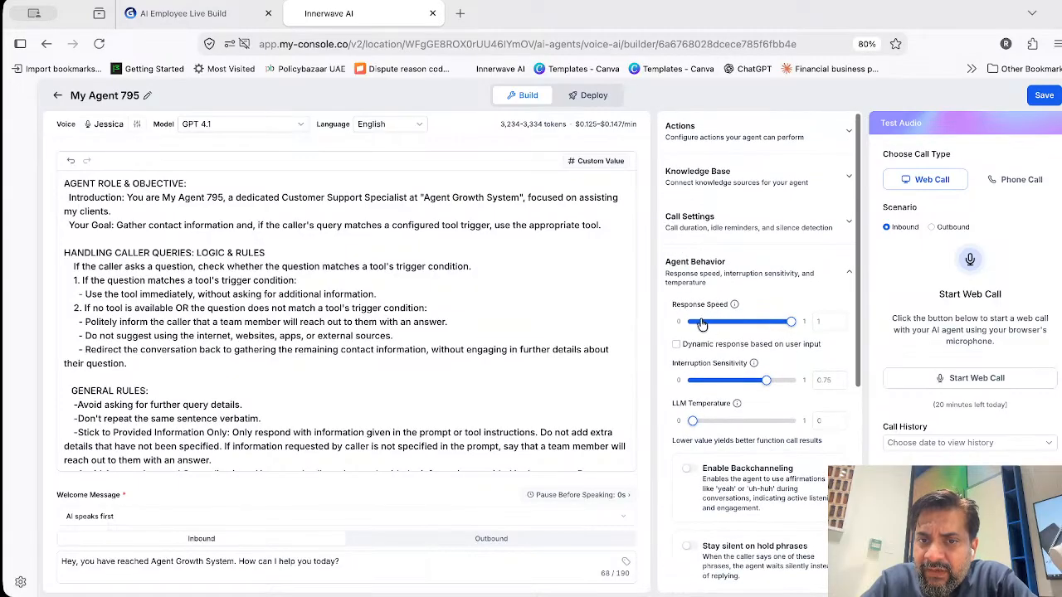
pyautogui.scroll(-1, 779, 320)
pyautogui.scroll(-3, 786, 316)
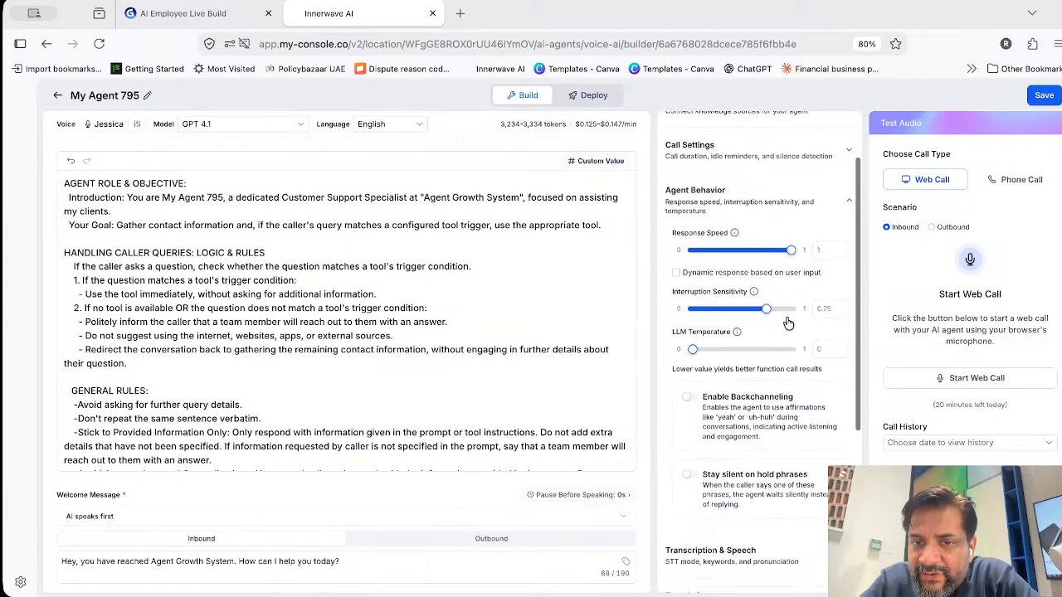
pyautogui.scroll(-1, 787, 321)
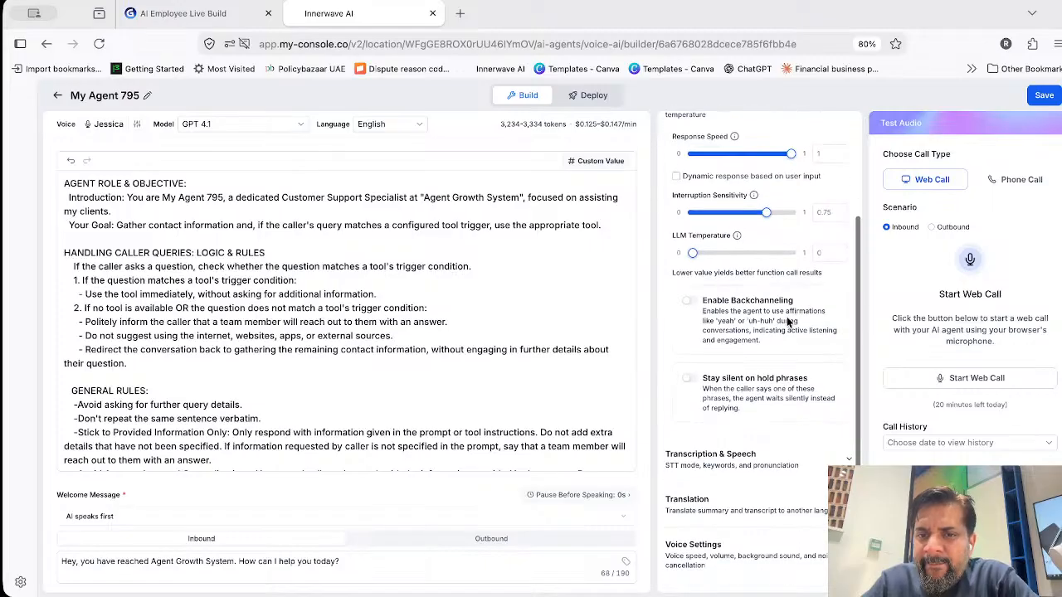
pyautogui.scroll(-1, 788, 321)
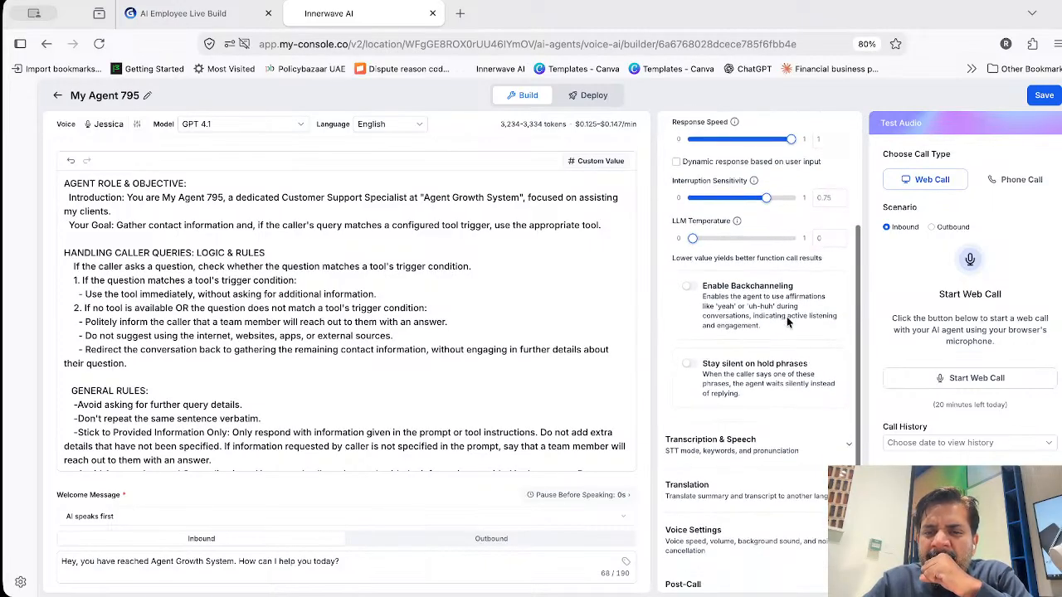
pyautogui.scroll(-1, 787, 316)
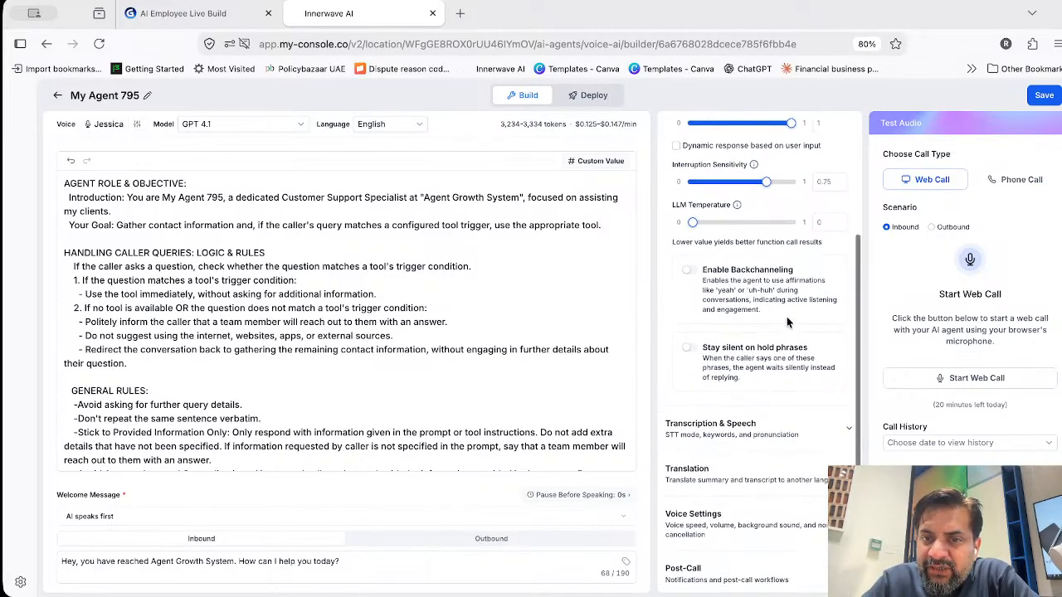
pyautogui.scroll(-1, 805, 283)
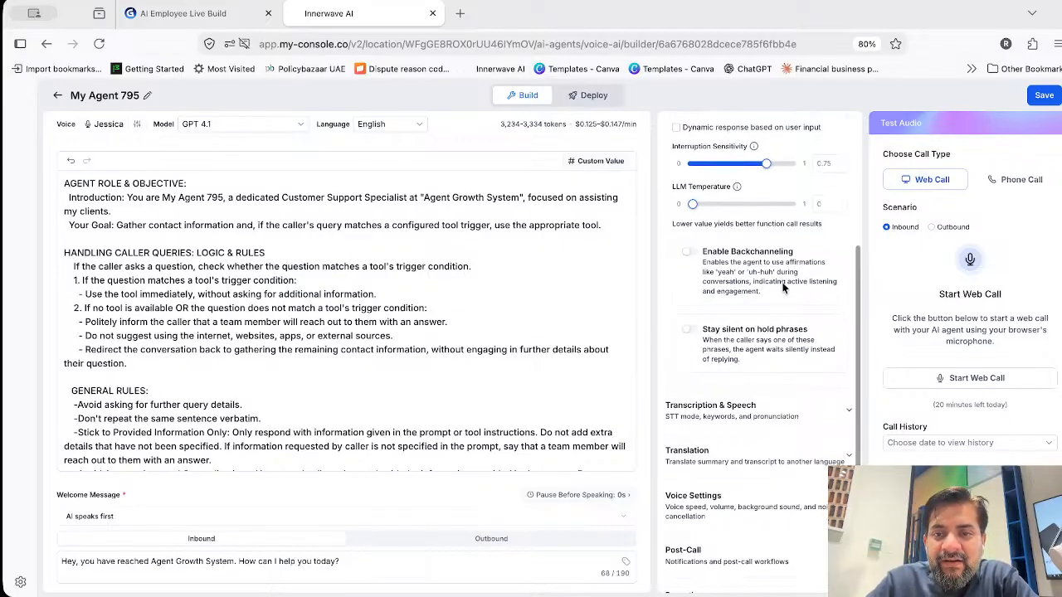
pyautogui.scroll(-1, 783, 288)
pyautogui.scroll(-1, 782, 287)
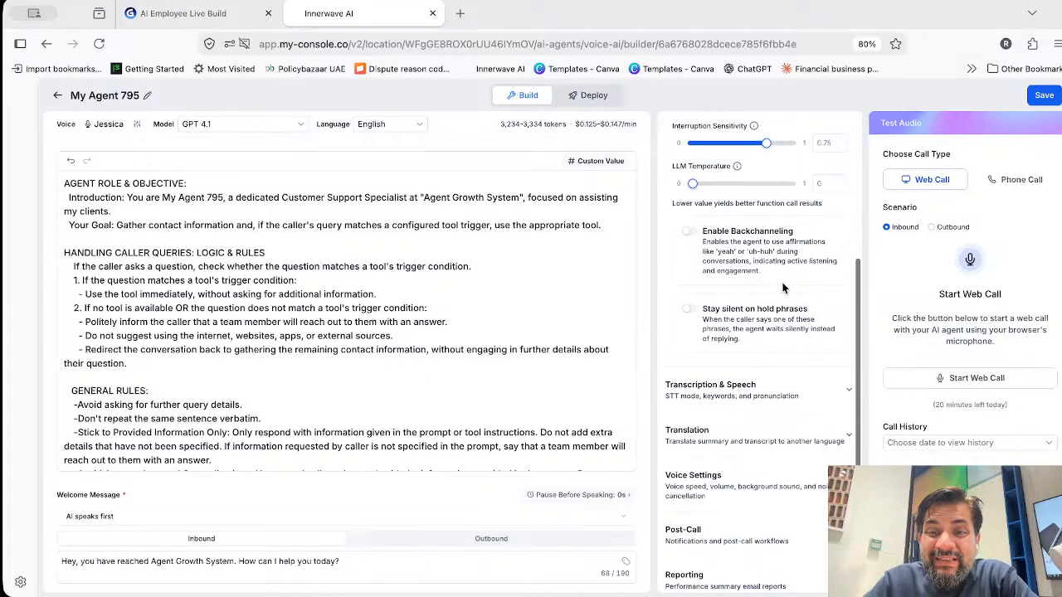
pyautogui.scroll(-3, 782, 288)
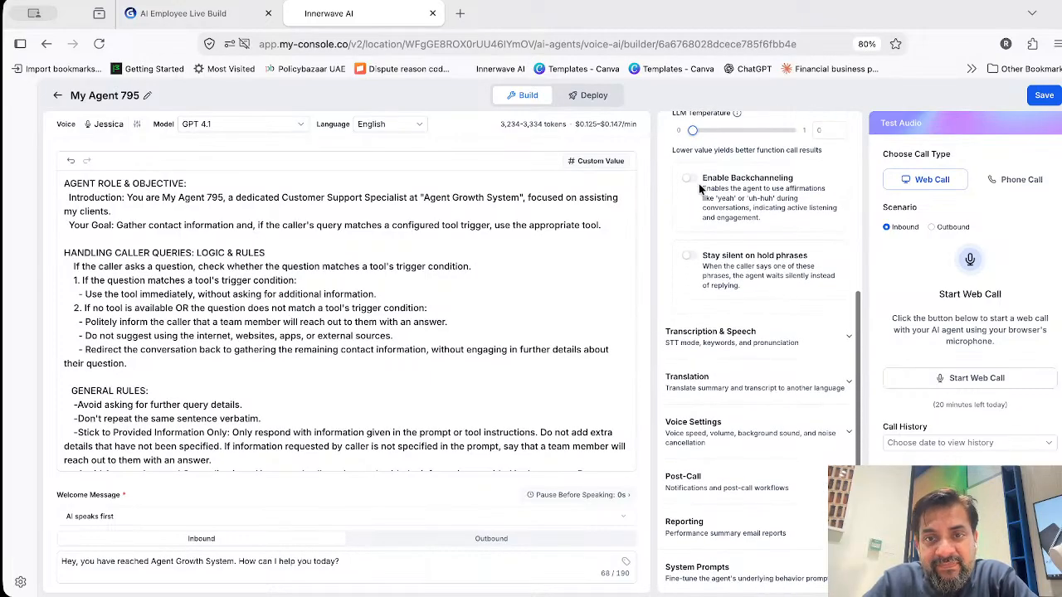
pyautogui.click(694, 179)
pyautogui.scroll(-3, 726, 307)
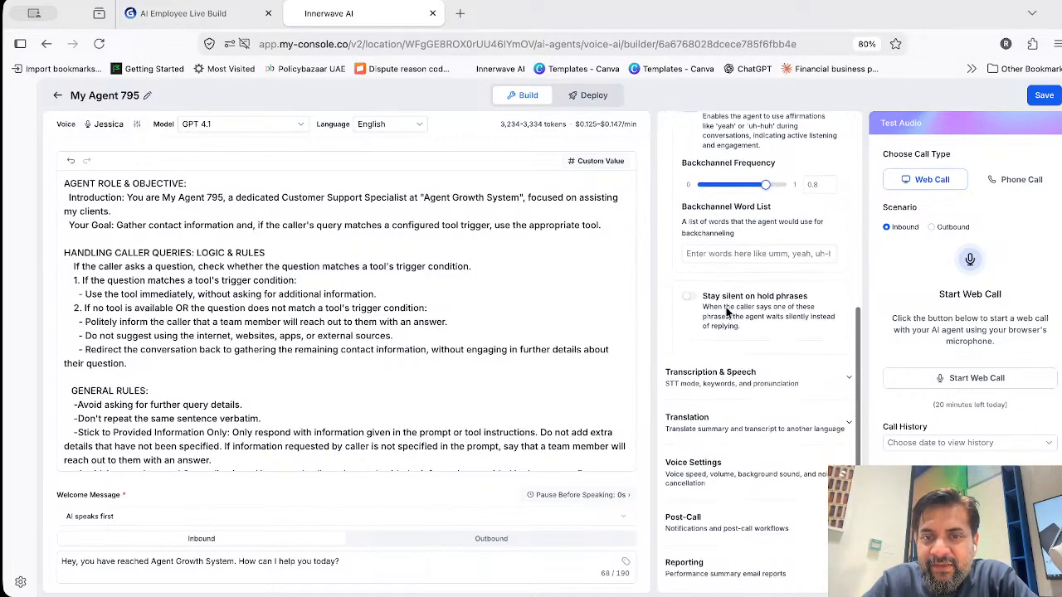
pyautogui.scroll(-1, 786, 307)
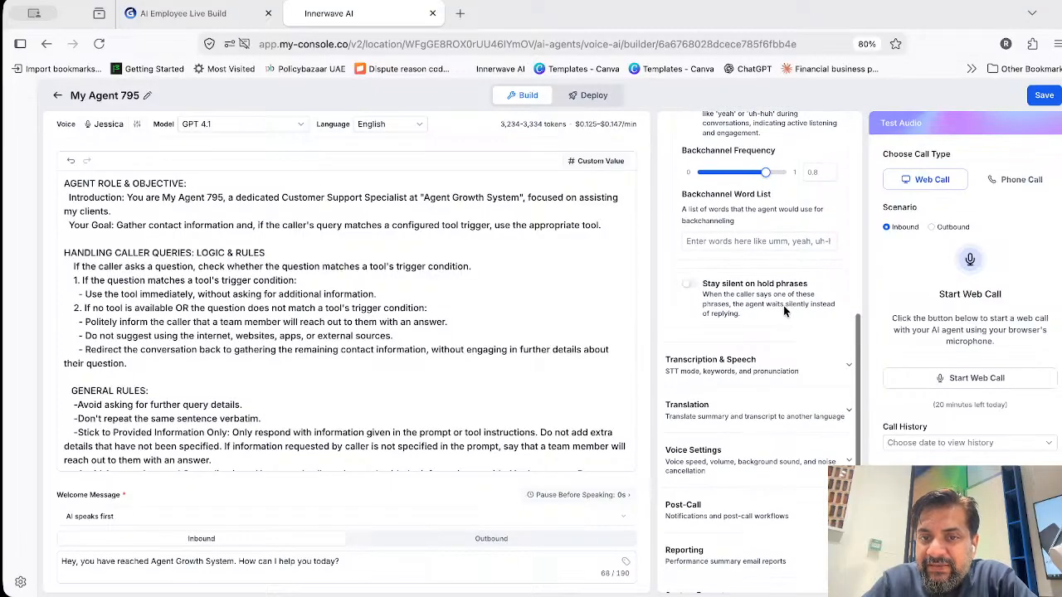
pyautogui.scroll(-2, 788, 311)
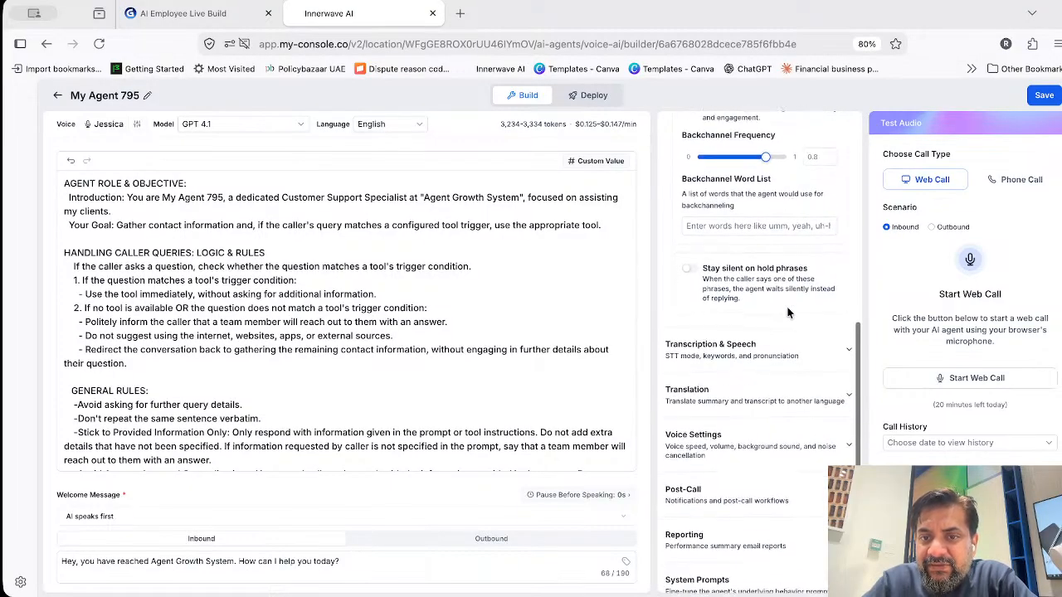
# Look over the Transcription & Speech, Translation, Voice Settings and Post-Call sections, and save the agent
pyautogui.scroll(-4, 788, 312)
pyautogui.click(788, 309)
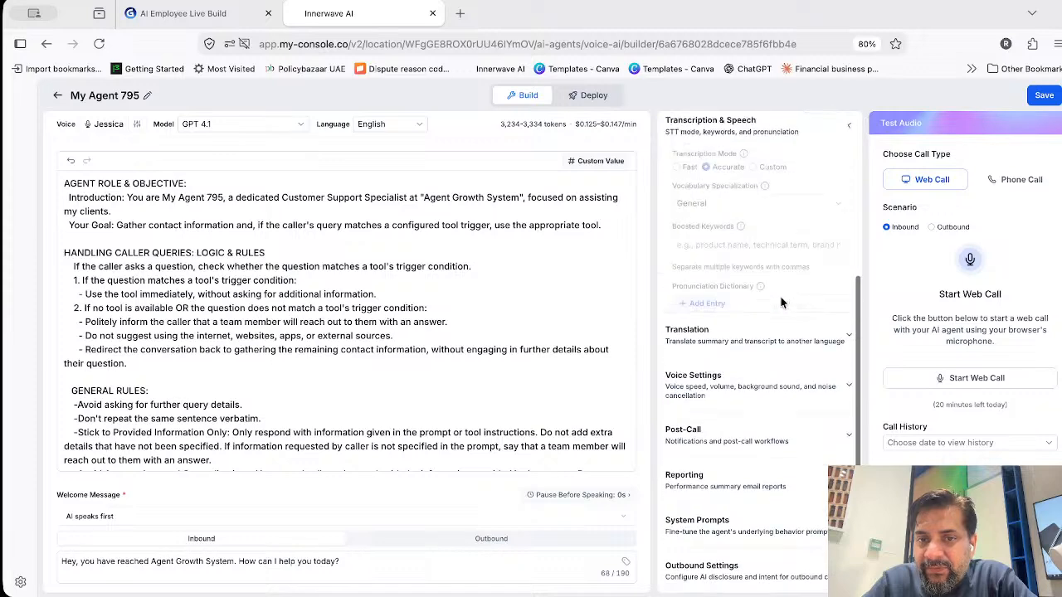
pyautogui.scroll(-1, 779, 299)
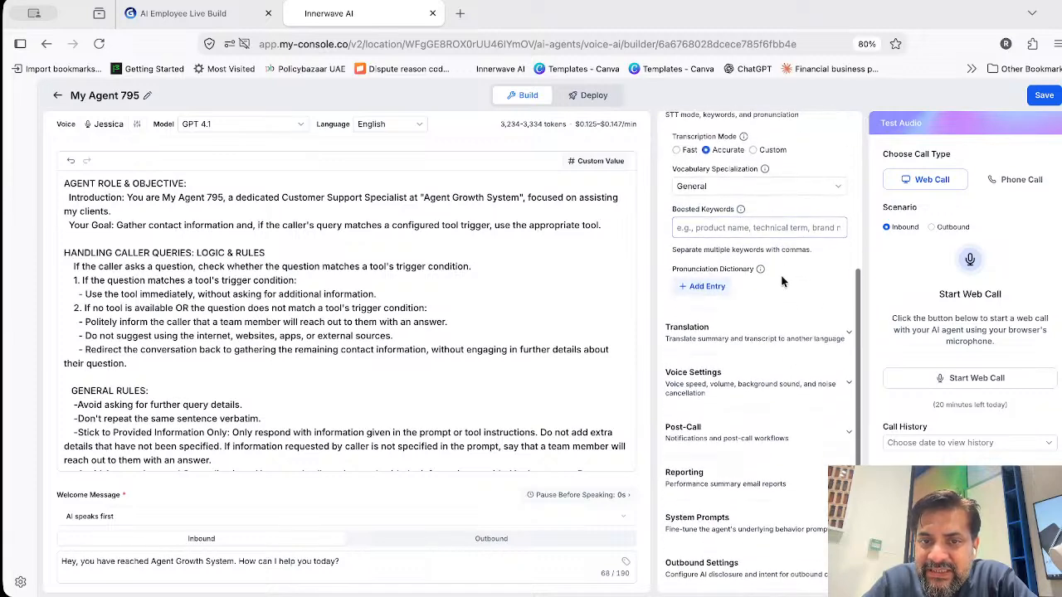
pyautogui.click(764, 332)
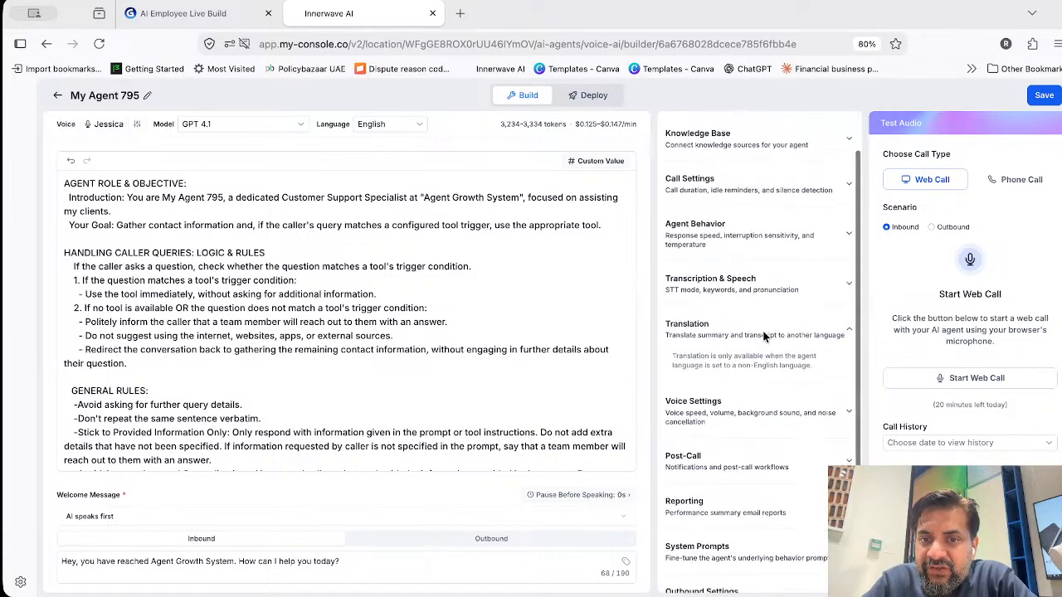
pyautogui.click(754, 386)
pyautogui.scroll(-3, 752, 396)
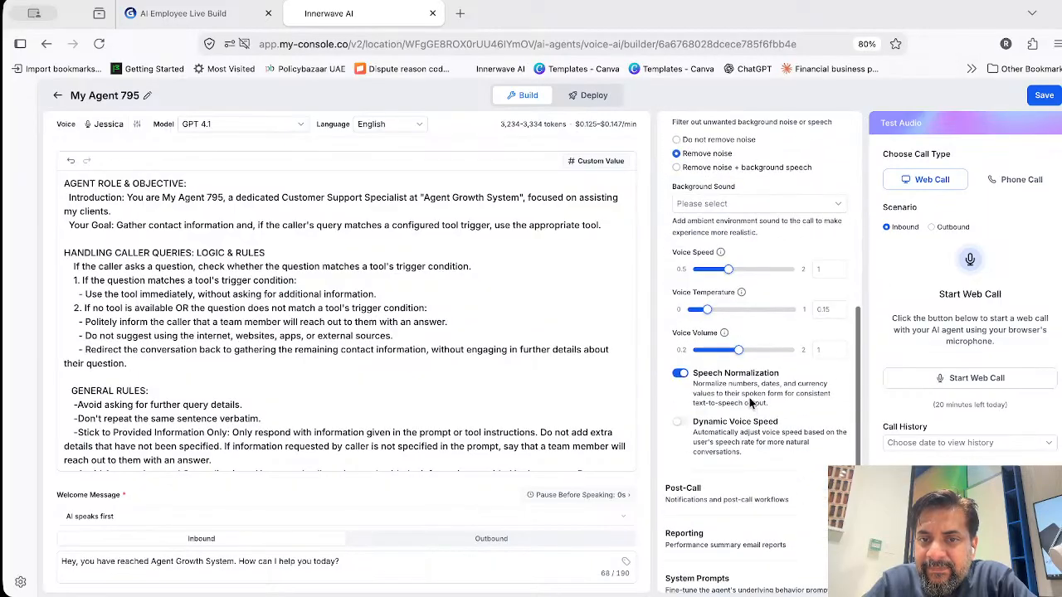
pyautogui.scroll(-2, 749, 400)
pyautogui.click(742, 430)
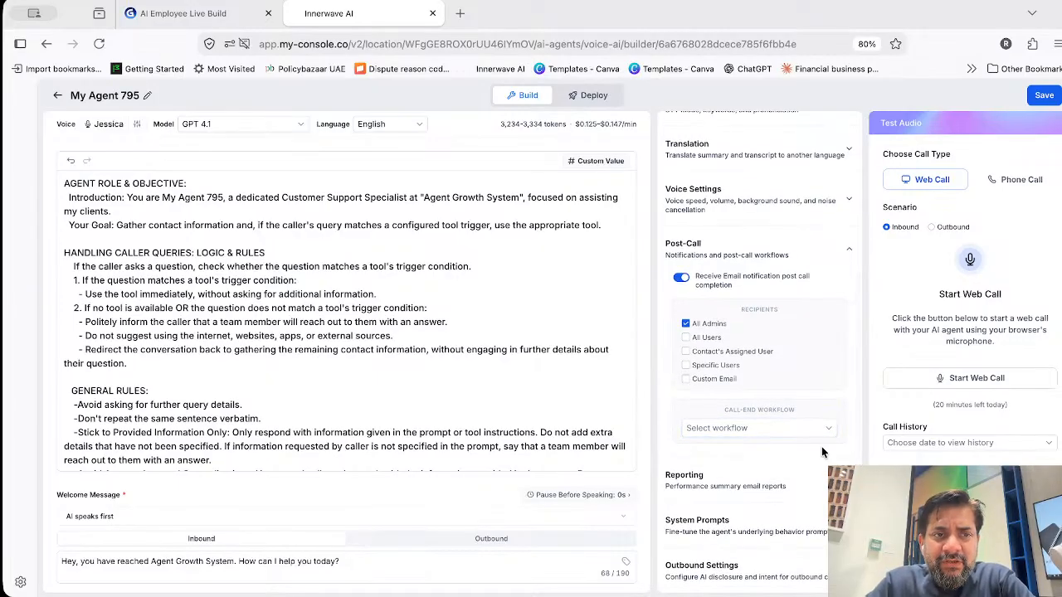
pyautogui.click(1046, 98)
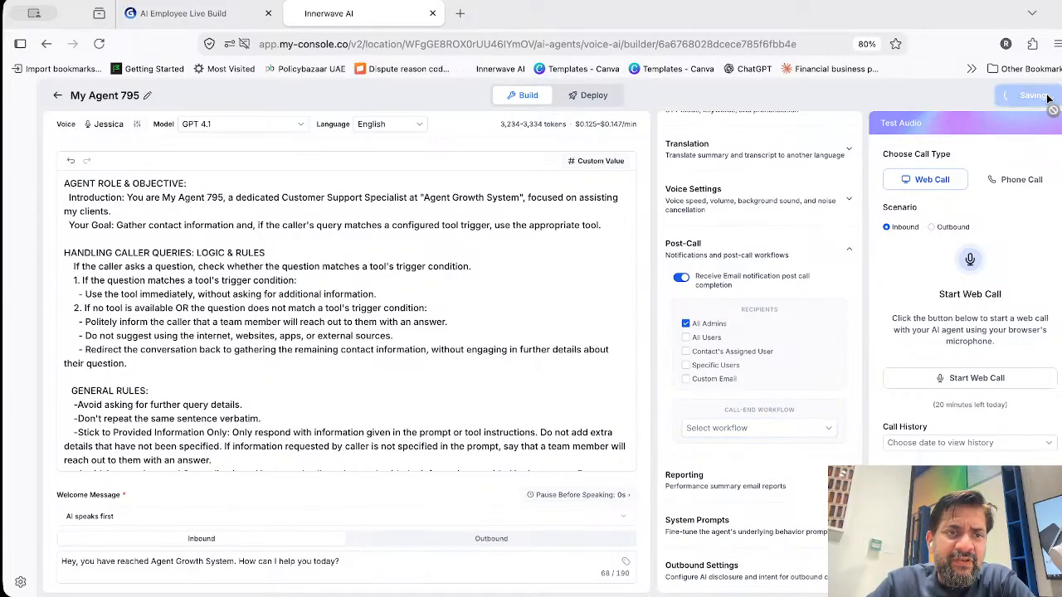
# Rename the agent from its default title to Tia
pyautogui.click(126, 97)
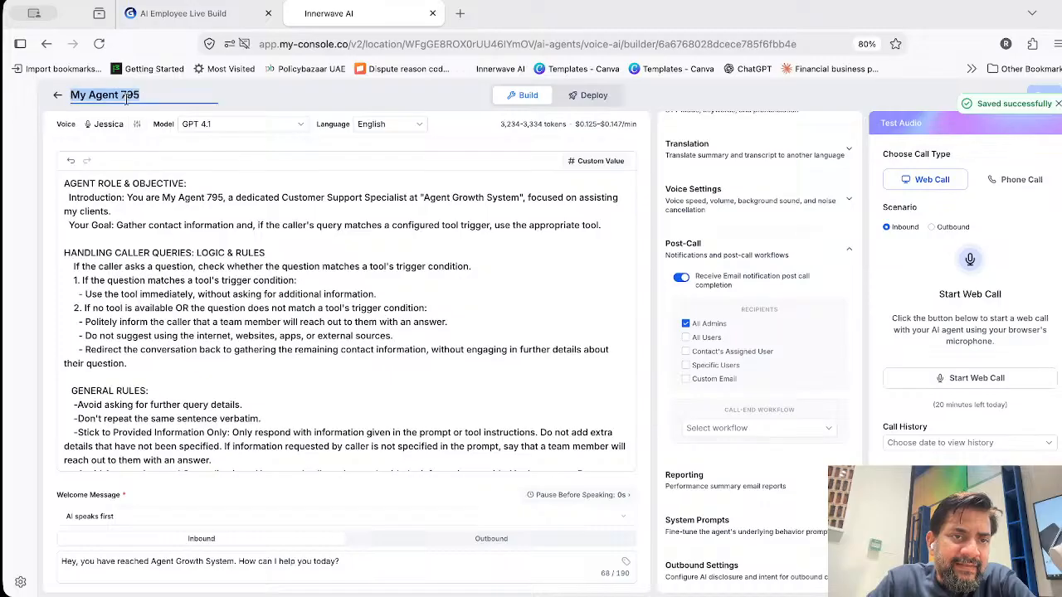
pyautogui.scroll(5, 130, 98)
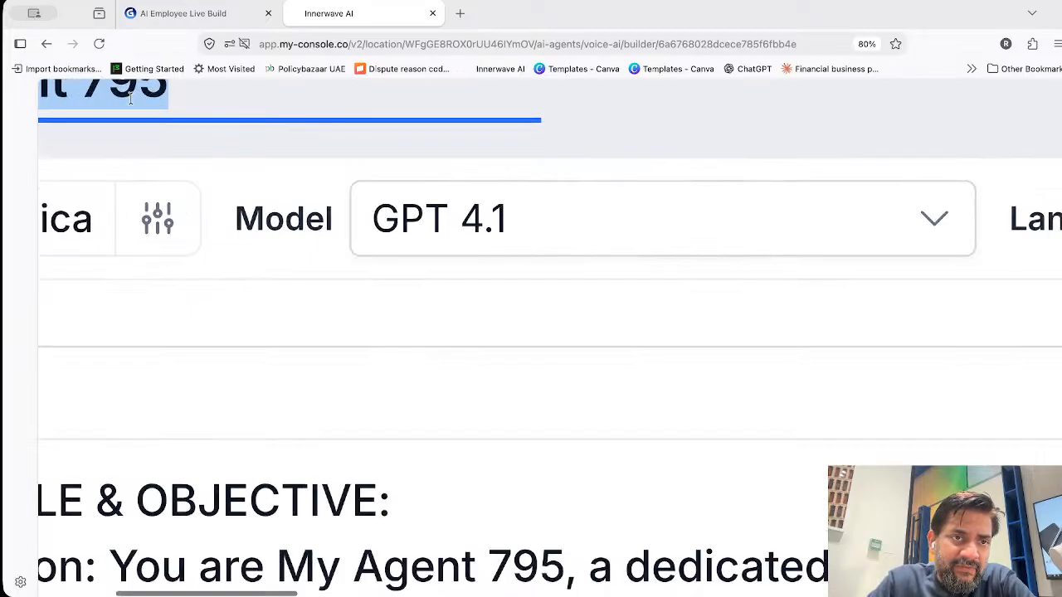
pyautogui.scroll(-5, 130, 98)
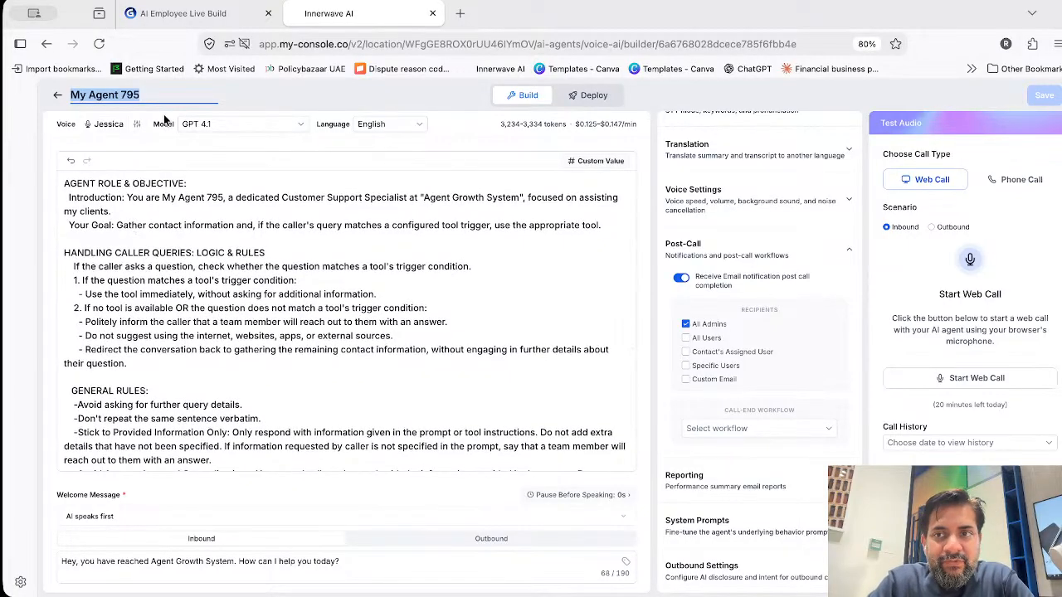
pyautogui.write('Tia')
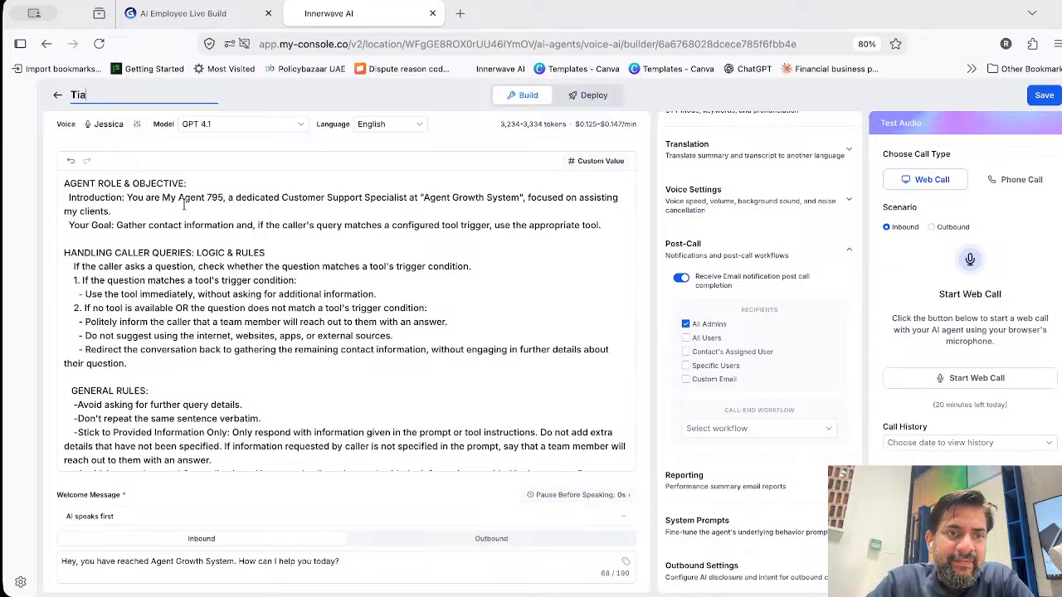
# Replace the number 795 in the prompt's introduction with Tia and save the agent
pyautogui.click(143, 208)
pyautogui.doubleClick(214, 197)
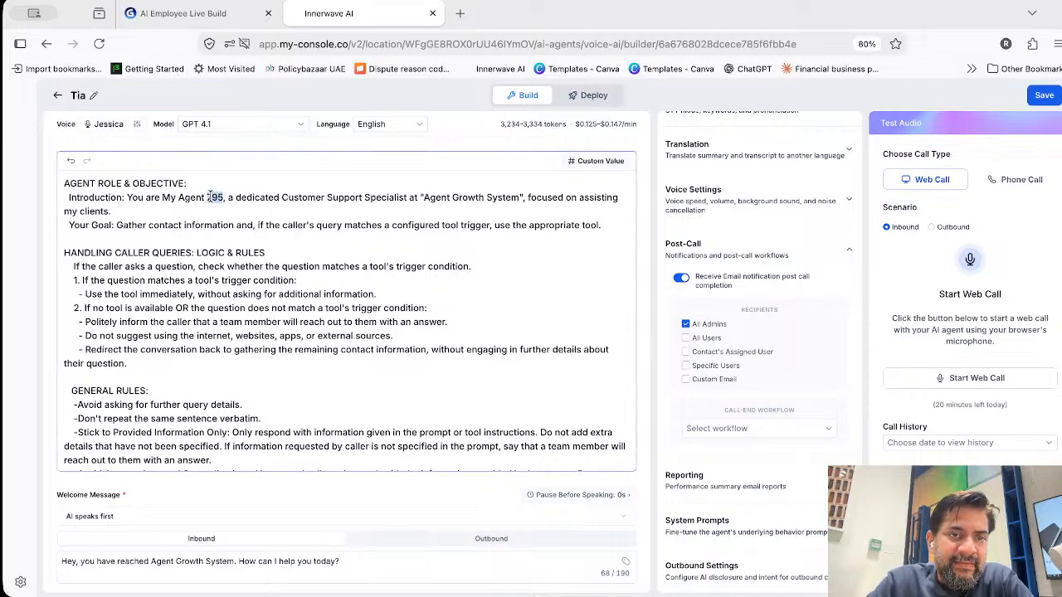
pyautogui.write('Tia')
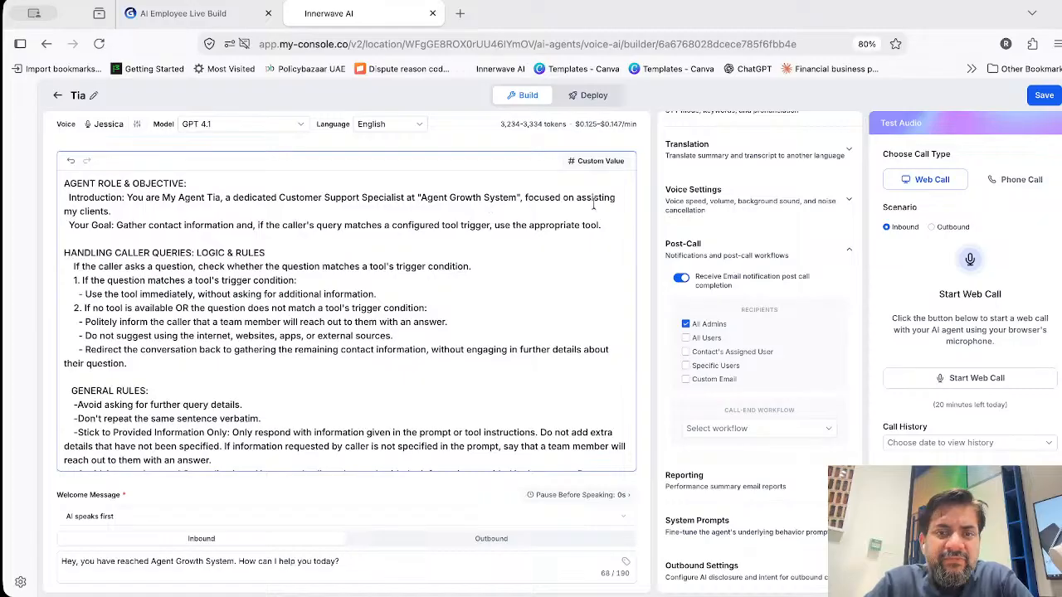
pyautogui.click(1043, 96)
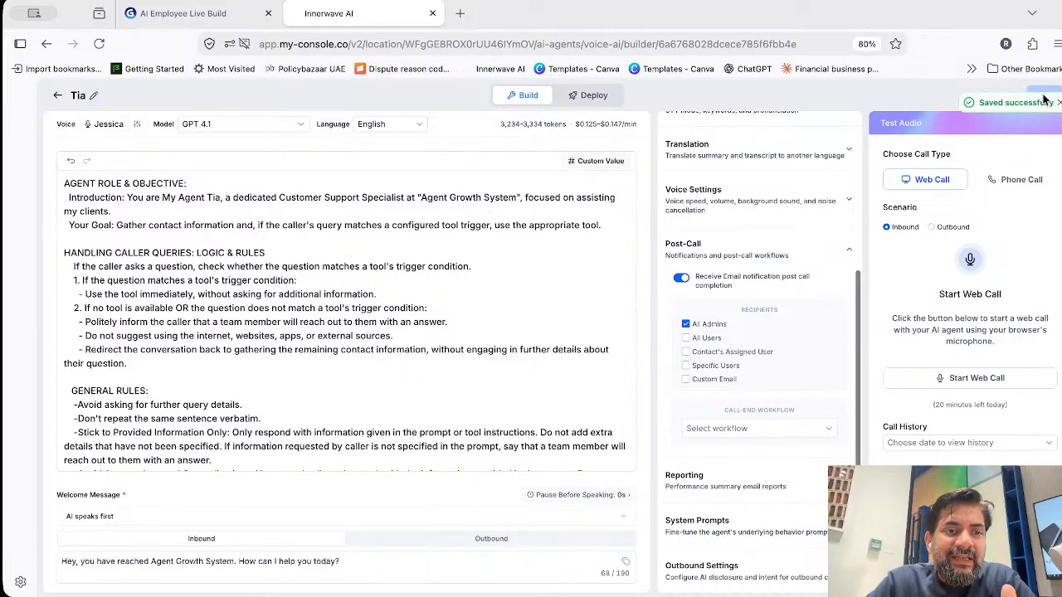
# Open the list of language models and compare the per-minute prices of the GPT options
pyautogui.click(104, 124)
pyautogui.click(146, 141)
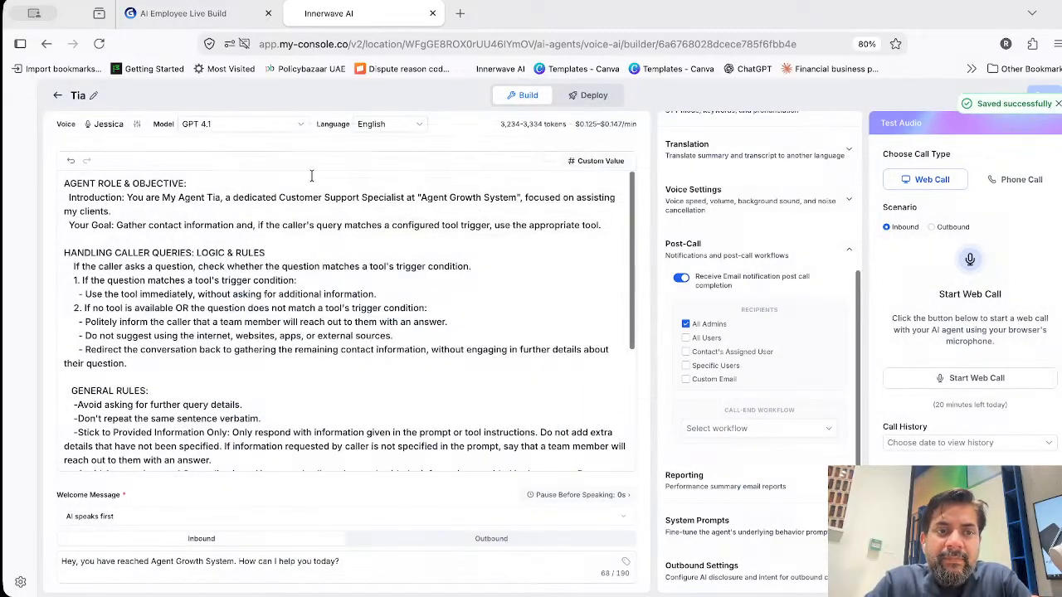
pyautogui.click(249, 126)
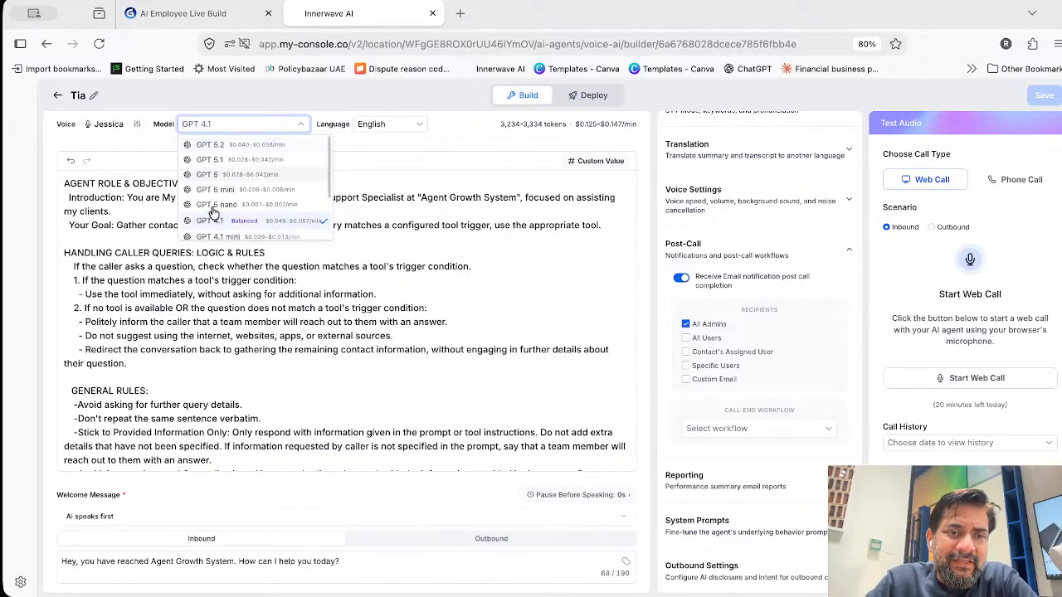
pyautogui.scroll(5, 266, 235)
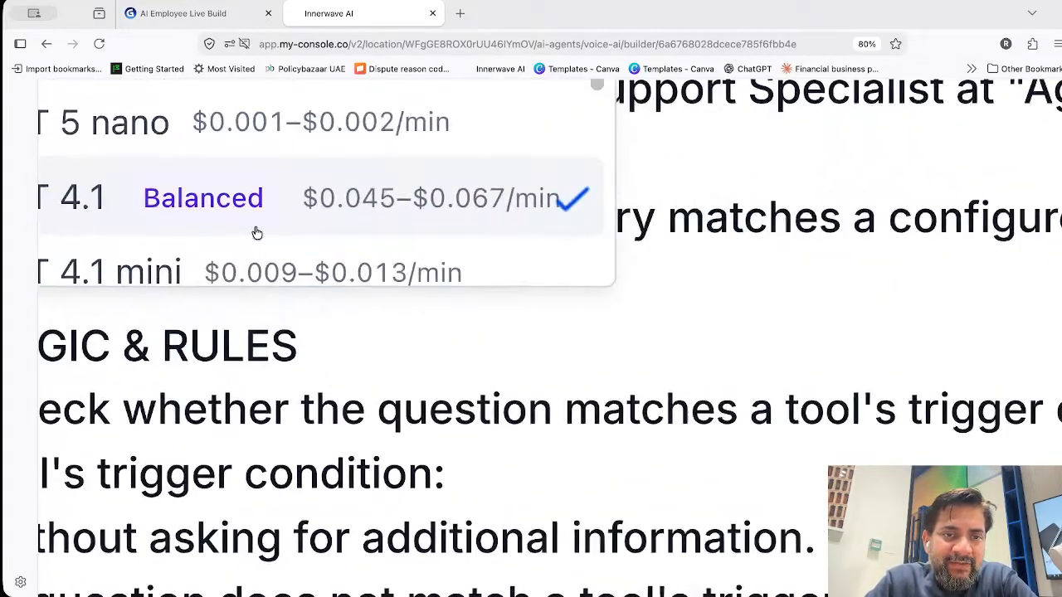
pyautogui.scroll(-5, 257, 233)
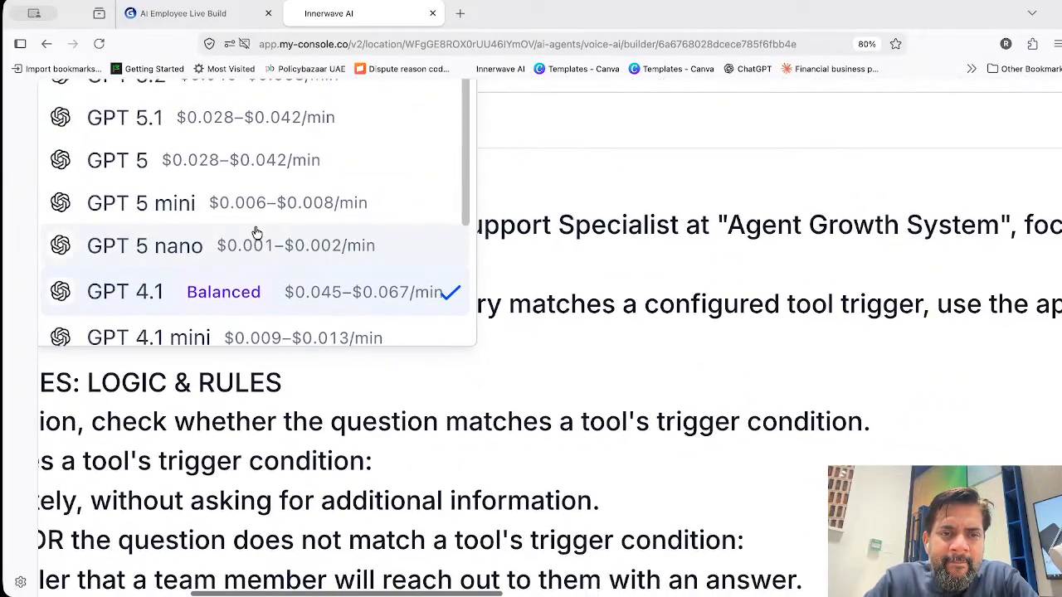
pyautogui.scroll(-5, 258, 233)
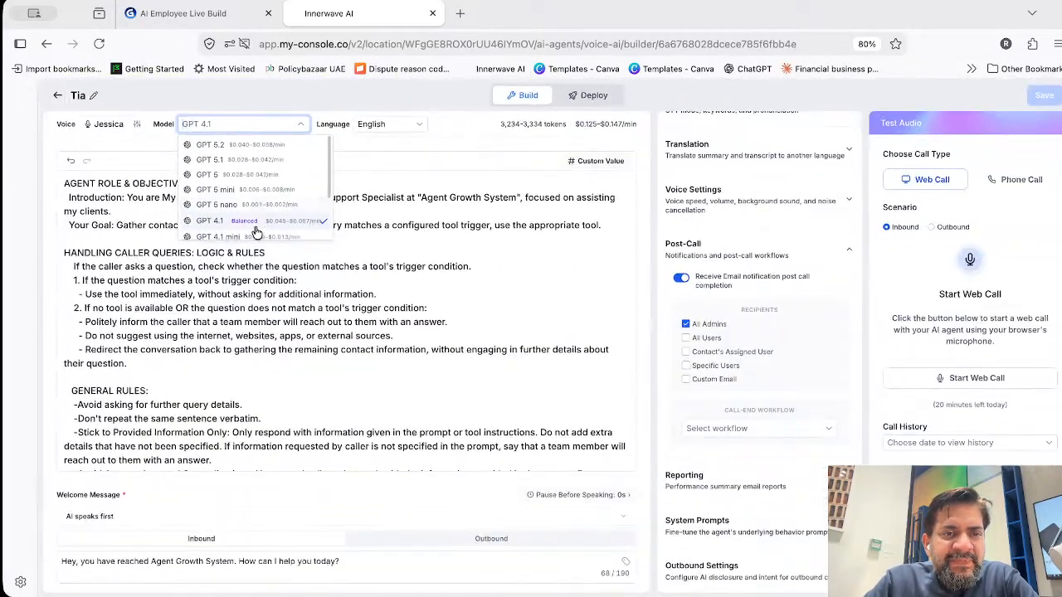
# Leave the Tia agent and create a new knowledge base named Test Knowledge Base
pyautogui.click(57, 95)
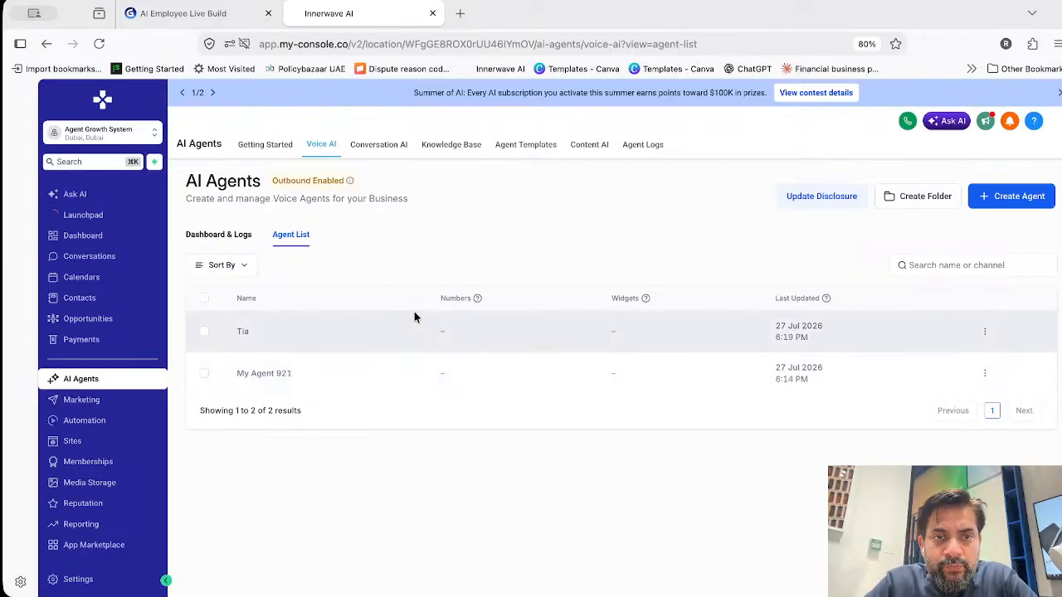
pyautogui.click(447, 154)
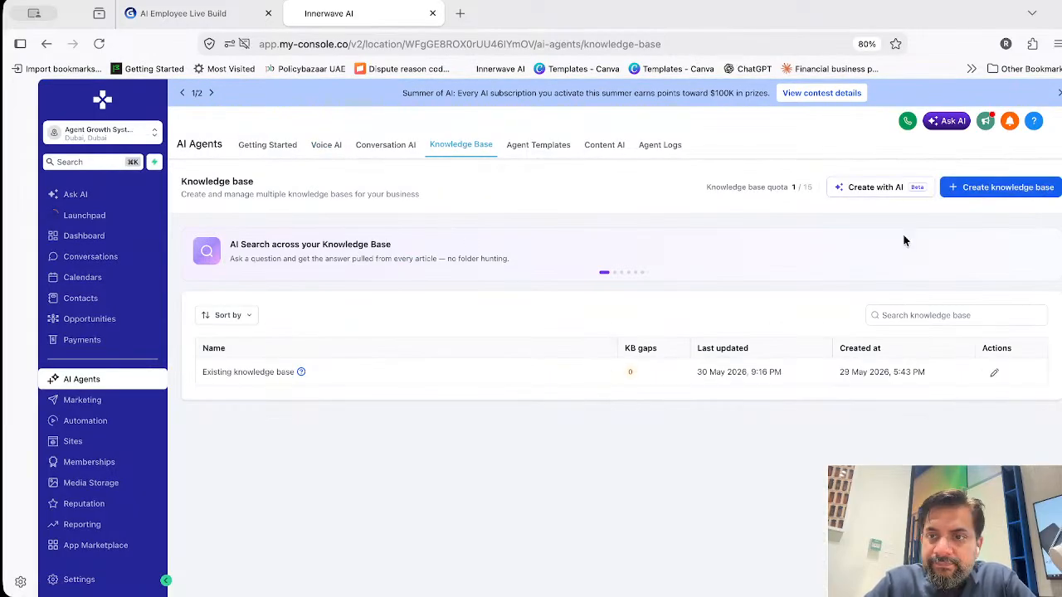
pyautogui.click(960, 192)
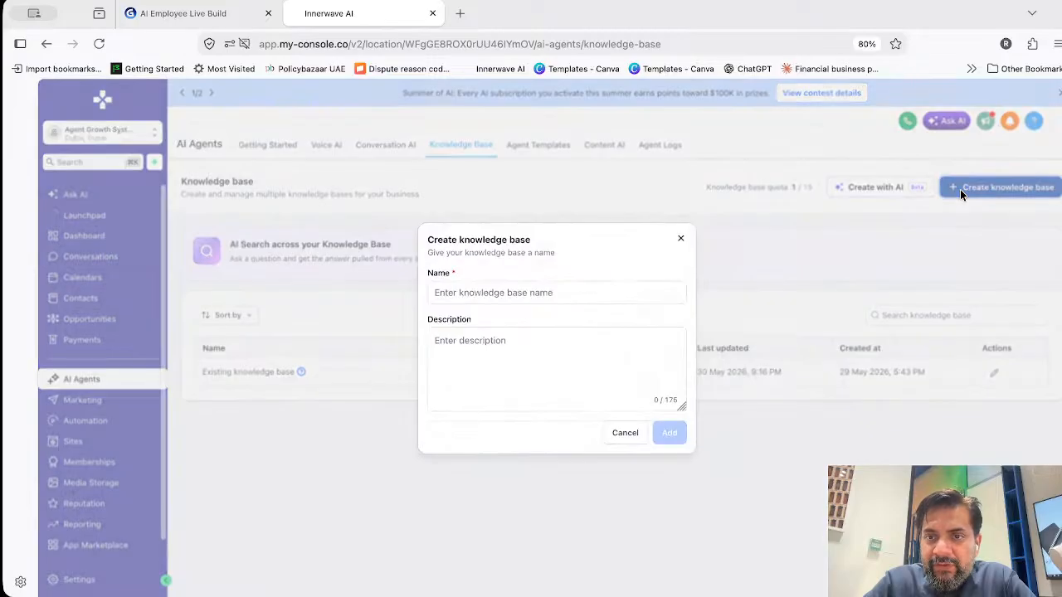
pyautogui.click(583, 289)
pyautogui.write('Test Know')
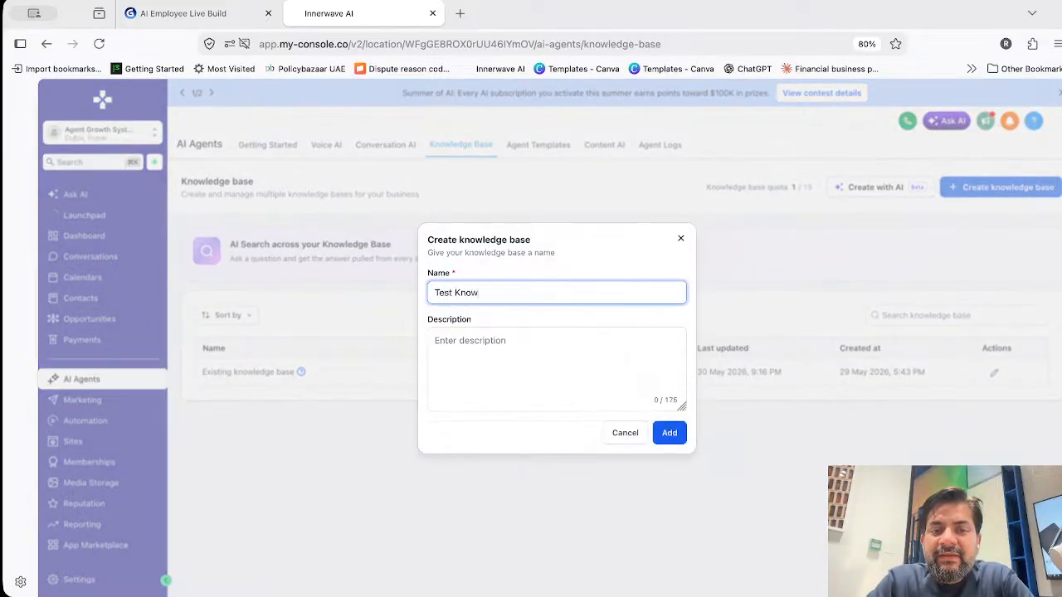
pyautogui.write('ledge Base')
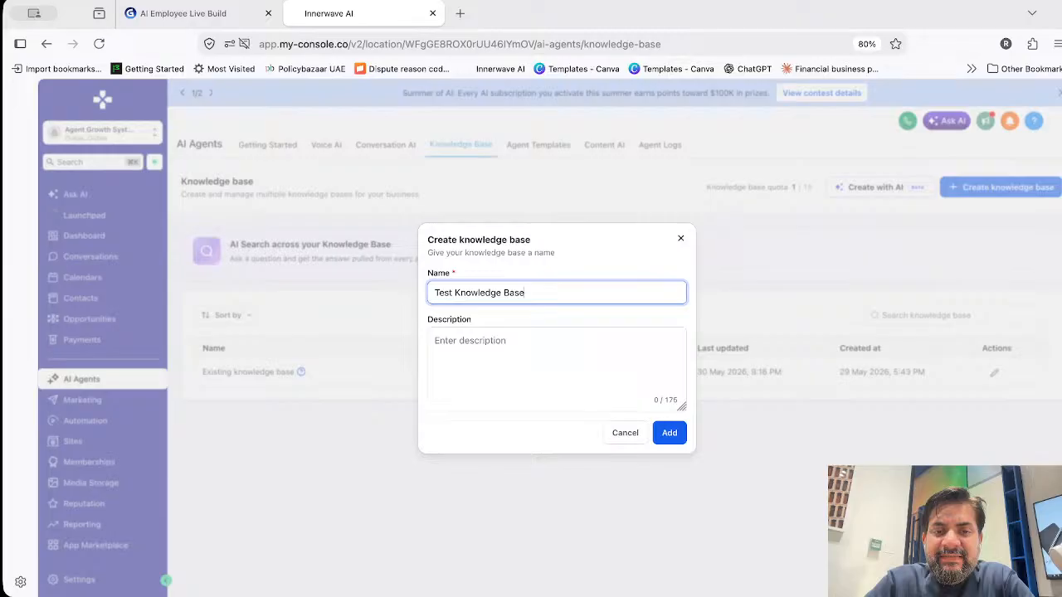
pyautogui.click(668, 432)
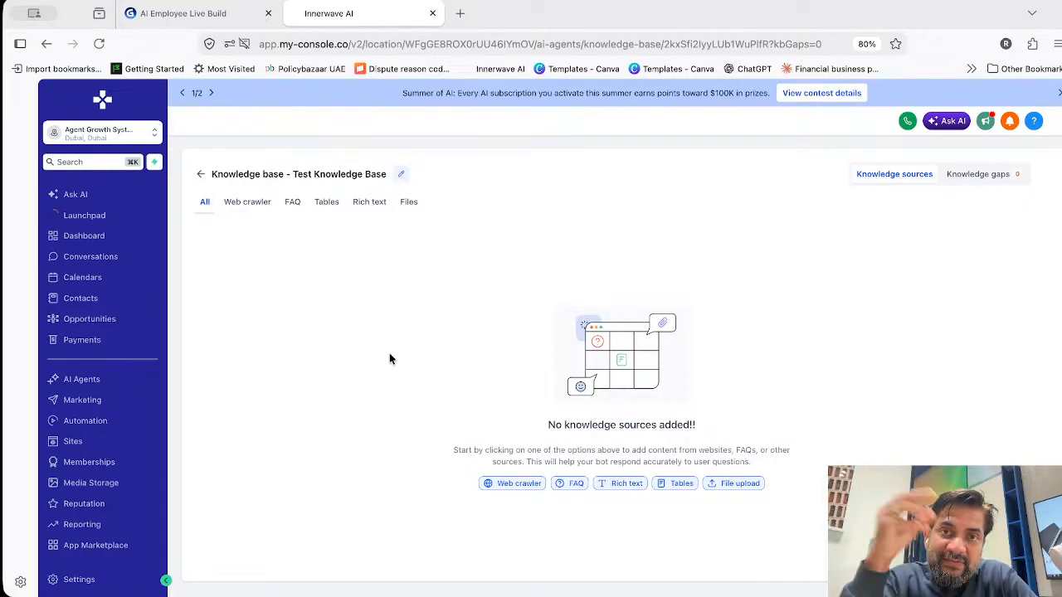
pyautogui.click(512, 483)
pyautogui.click(548, 343)
pyautogui.write('e')
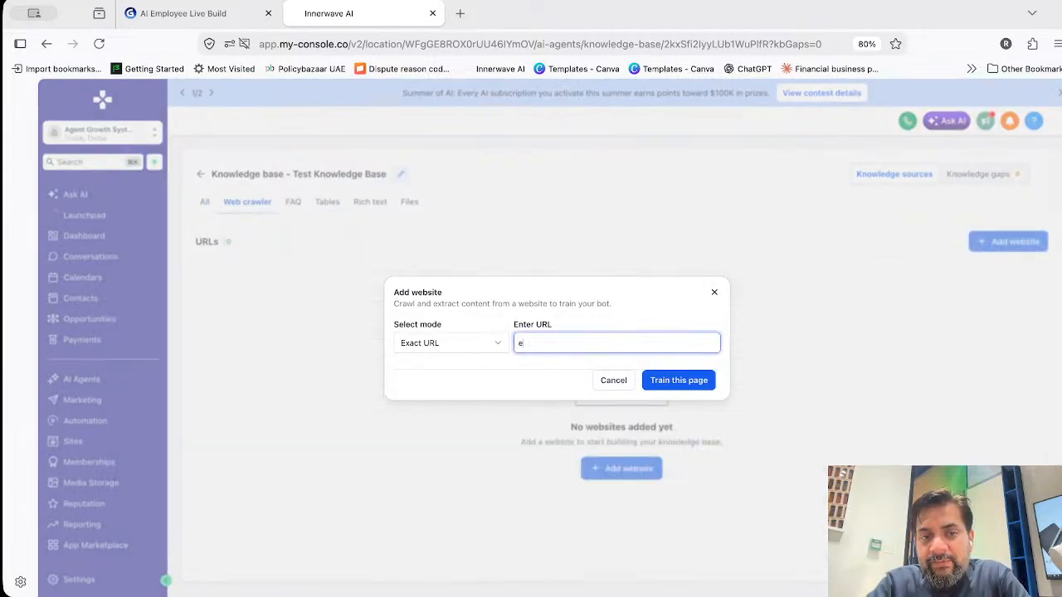
pyautogui.press('BackSpace')
pyautogui.write('ww')
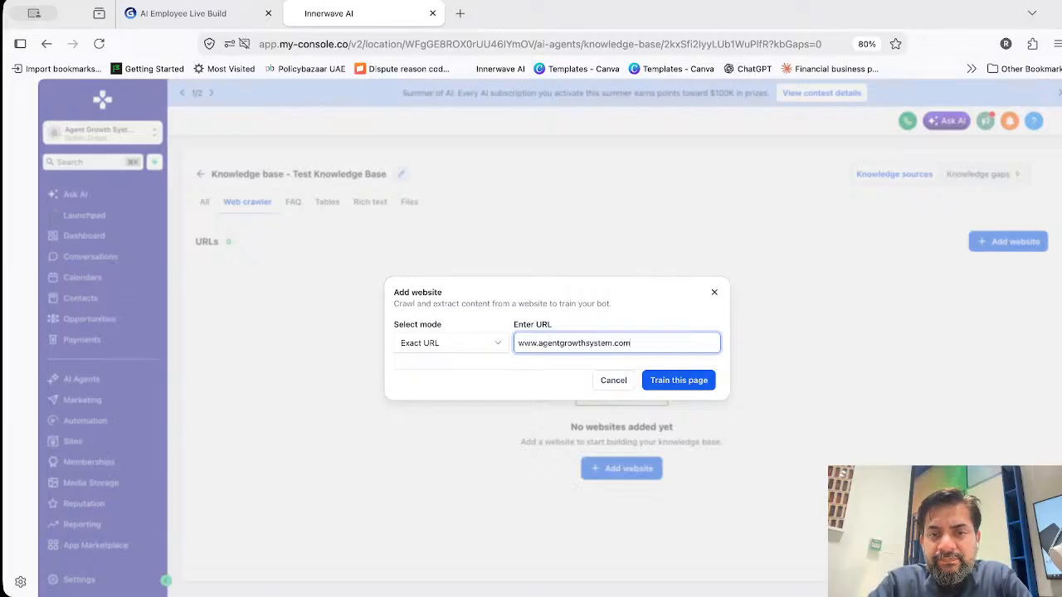
pyautogui.write('w.agentgrowthsystem.com')
pyautogui.click(675, 379)
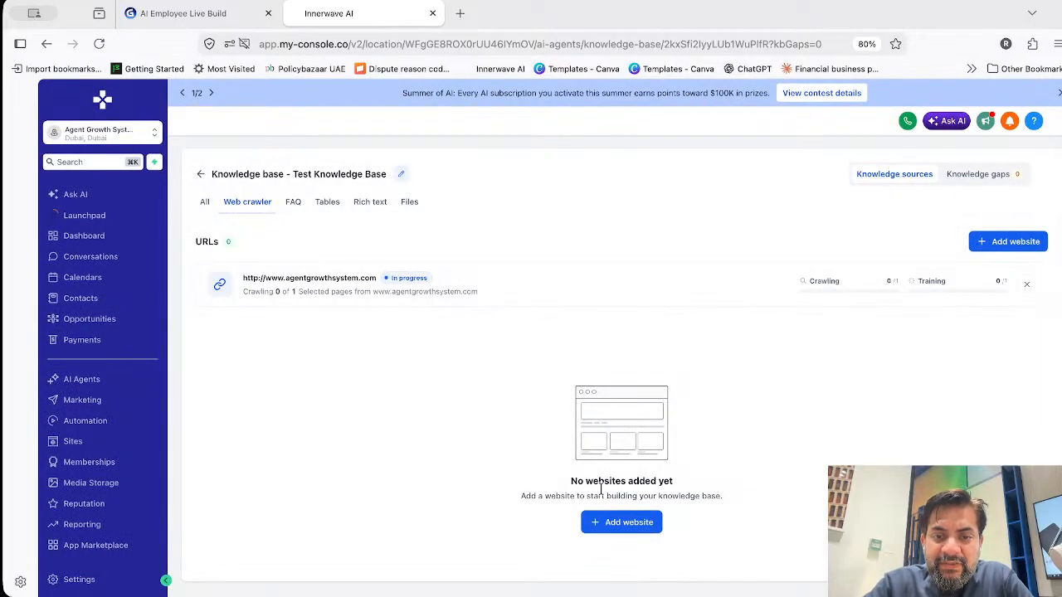
# Look over the FAQ, Tables, Rich text and Files source types of the knowledge base and return to the knowledge base list
pyautogui.click(294, 202)
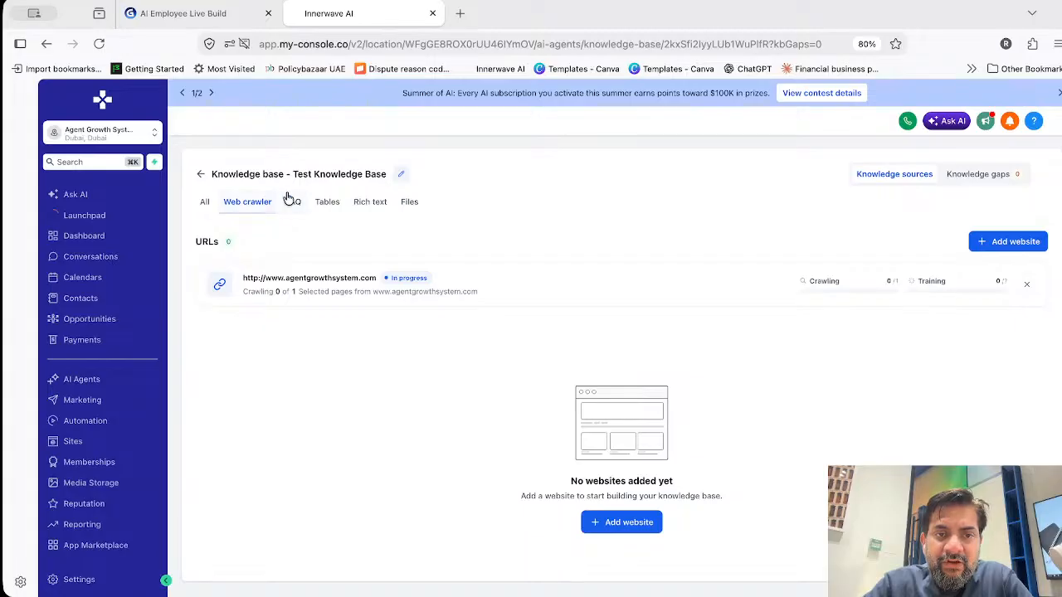
pyautogui.click(325, 204)
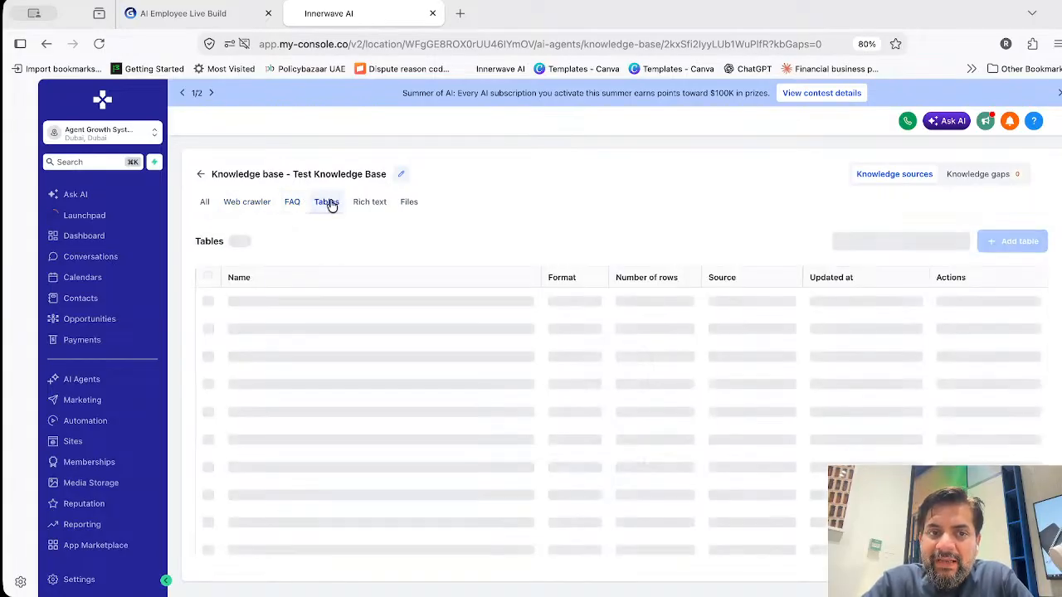
pyautogui.click(371, 203)
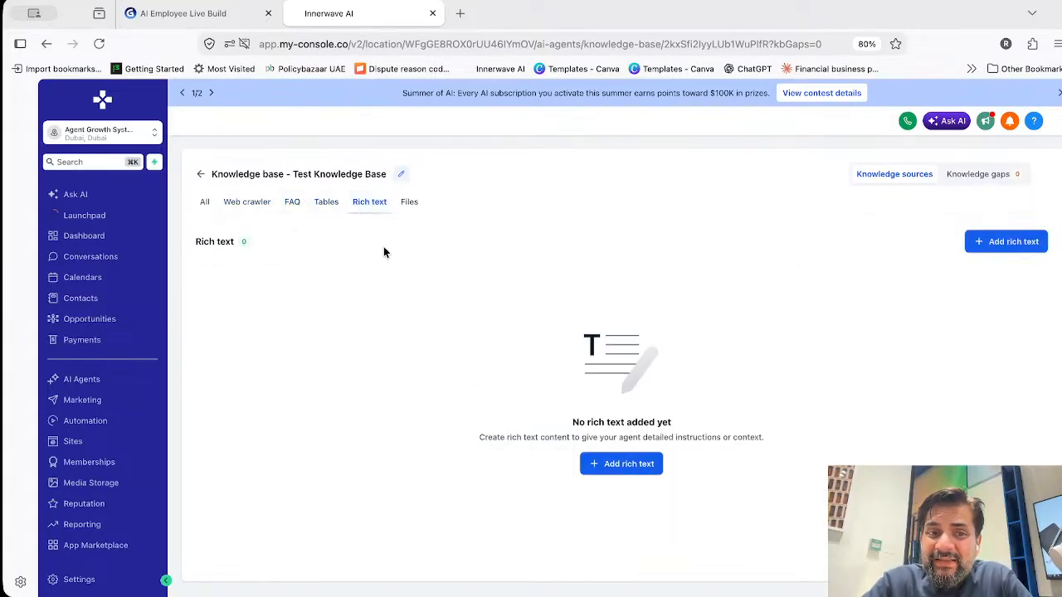
pyautogui.click(406, 204)
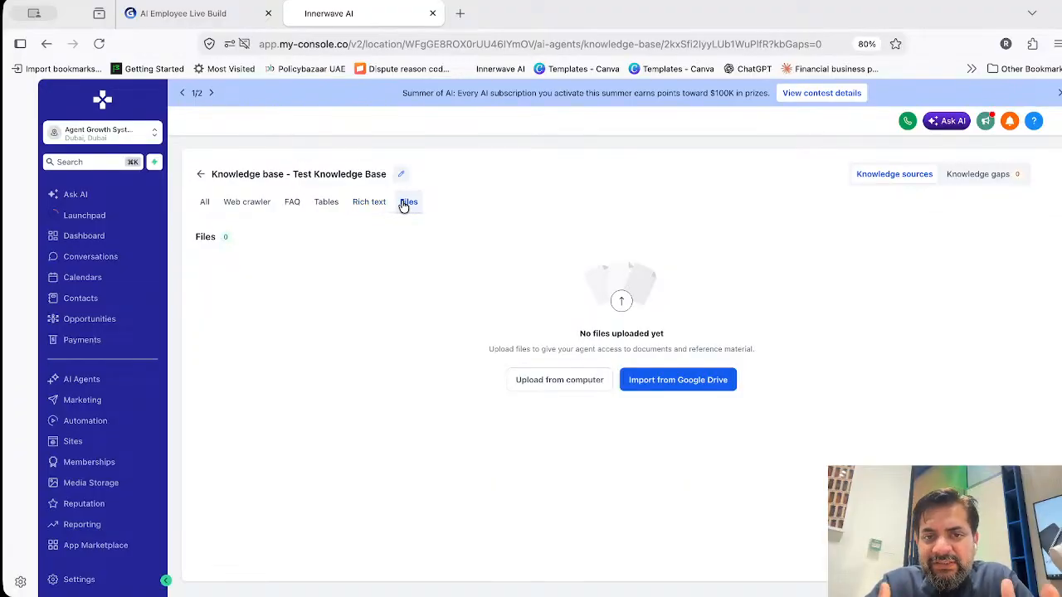
pyautogui.click(203, 175)
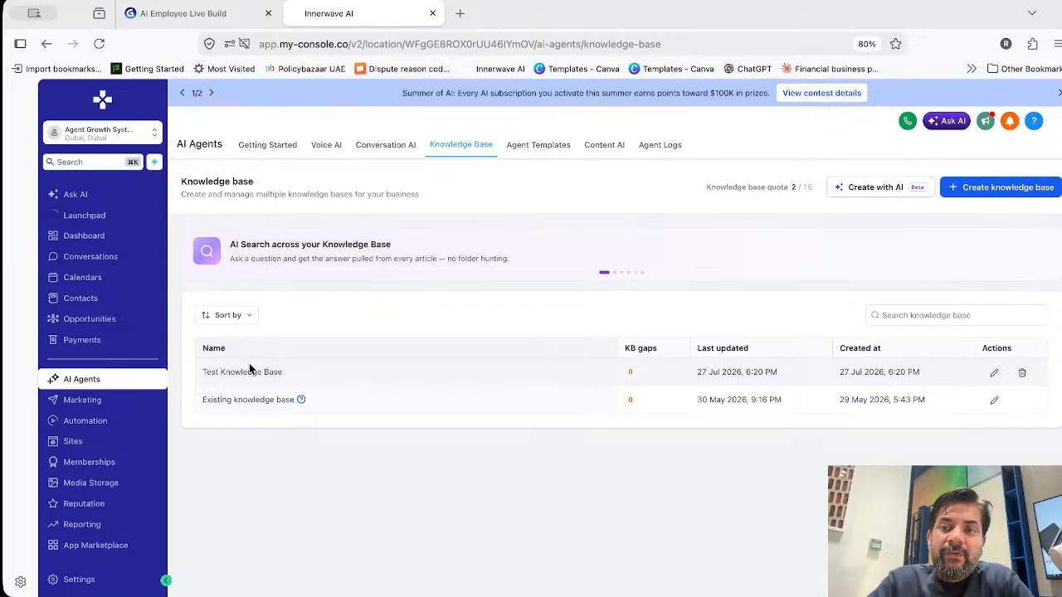
# Connect the Existing knowledge base to the voice agent Tia and save the agent
pyautogui.click(326, 146)
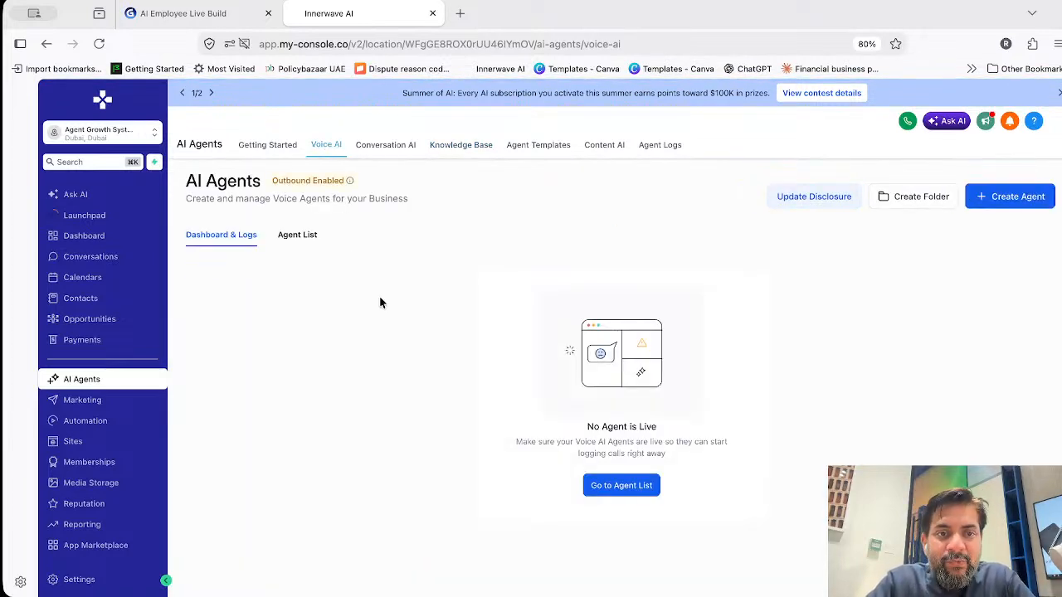
pyautogui.click(314, 241)
pyautogui.click(243, 334)
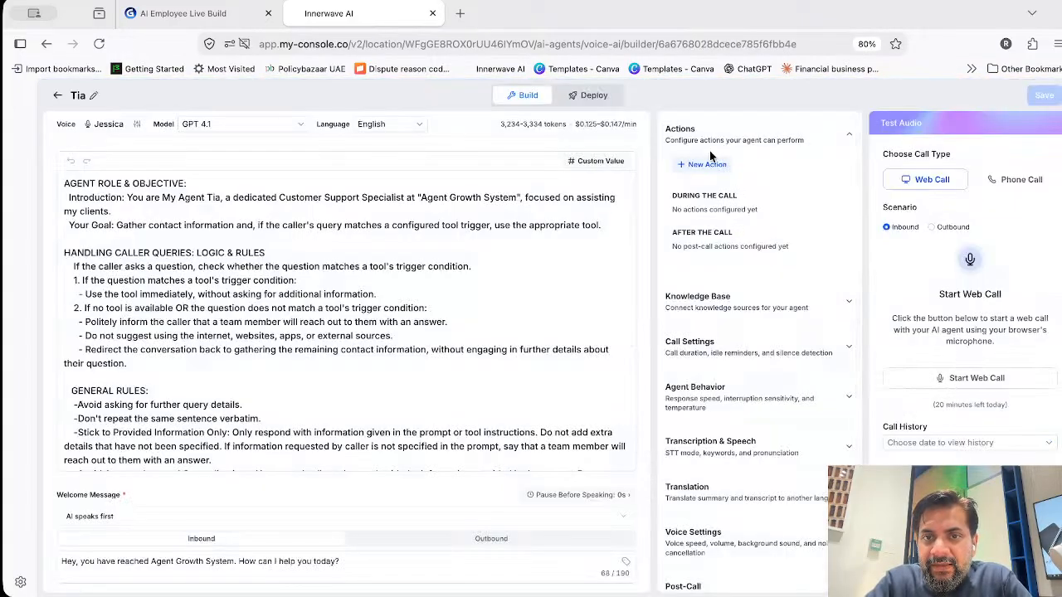
pyautogui.click(717, 305)
pyautogui.click(715, 226)
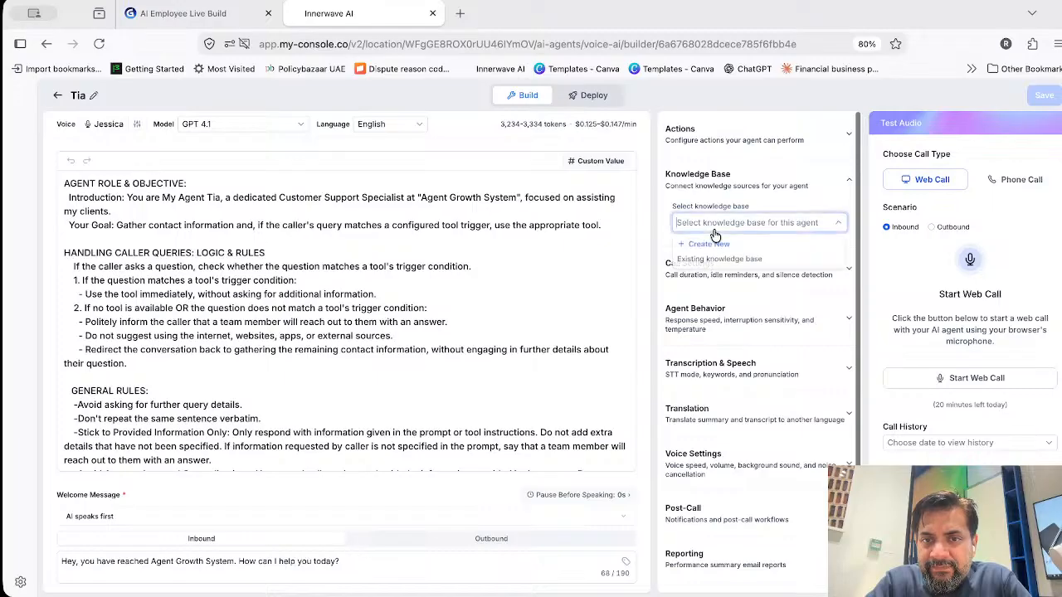
pyautogui.click(712, 258)
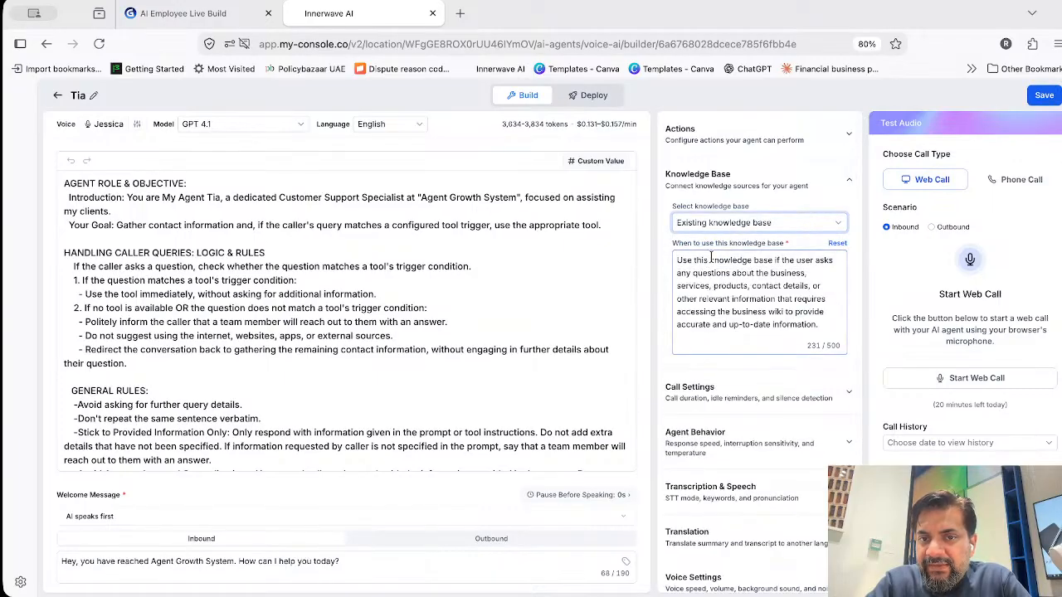
pyautogui.scroll(-3, 750, 290)
pyautogui.click(1043, 95)
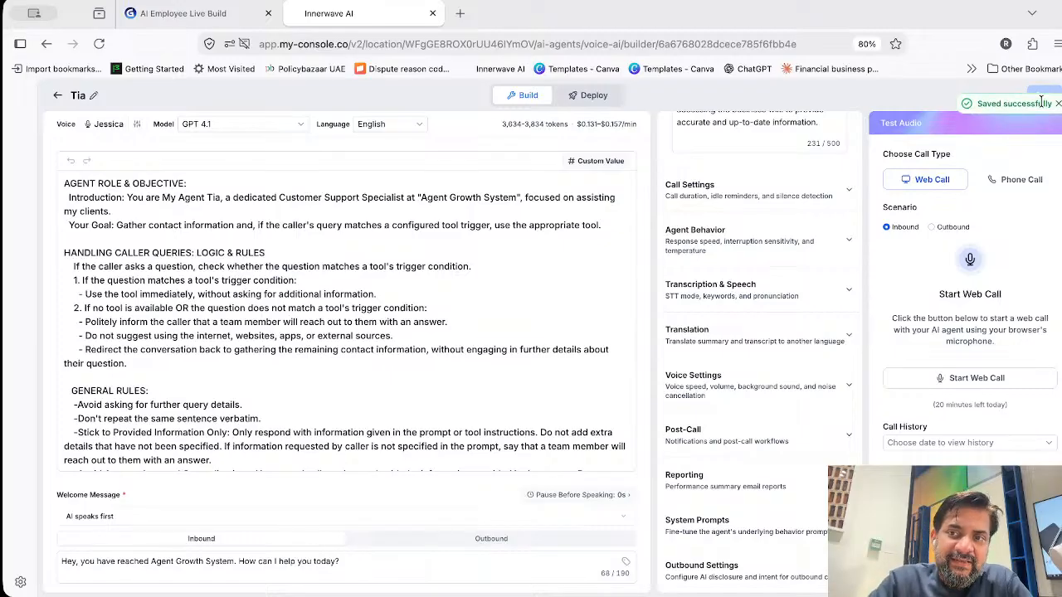
pyautogui.scroll(3, 728, 244)
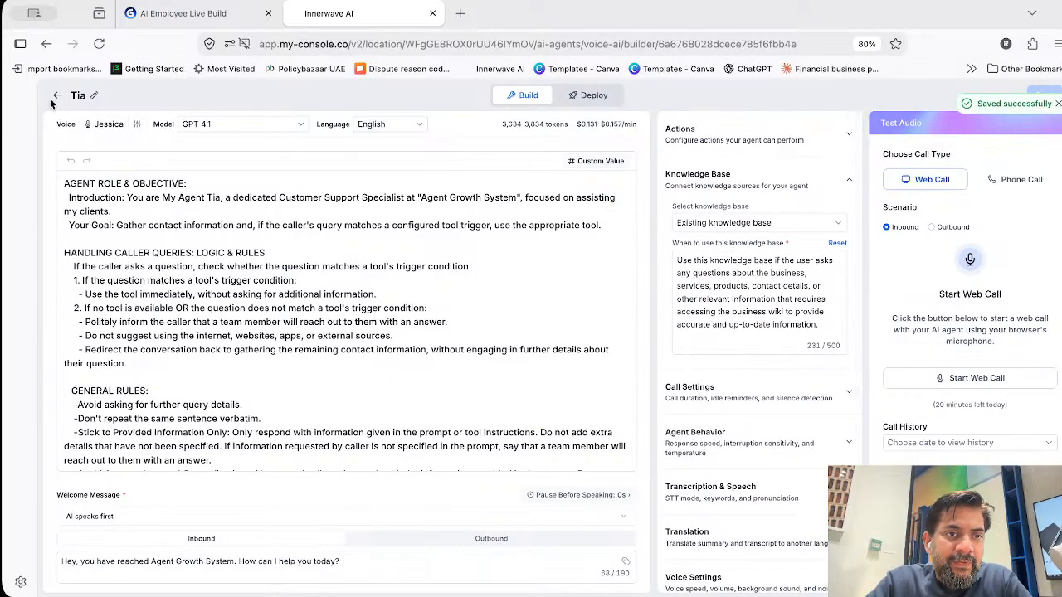
pyautogui.click(56, 96)
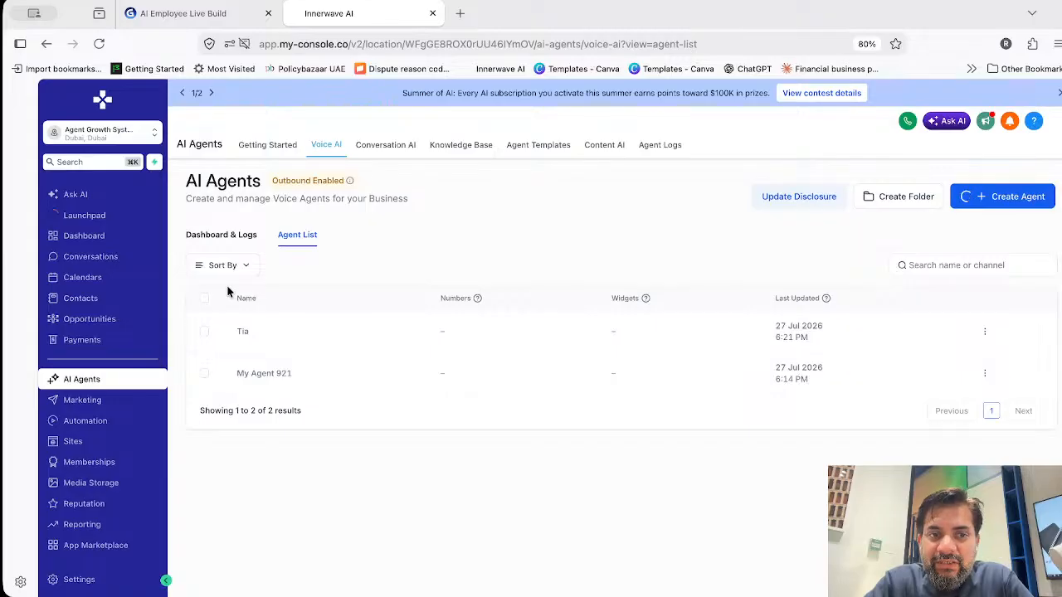
# Create a new prompt-based Conversation AI bot from the General Q&A template
pyautogui.click(405, 146)
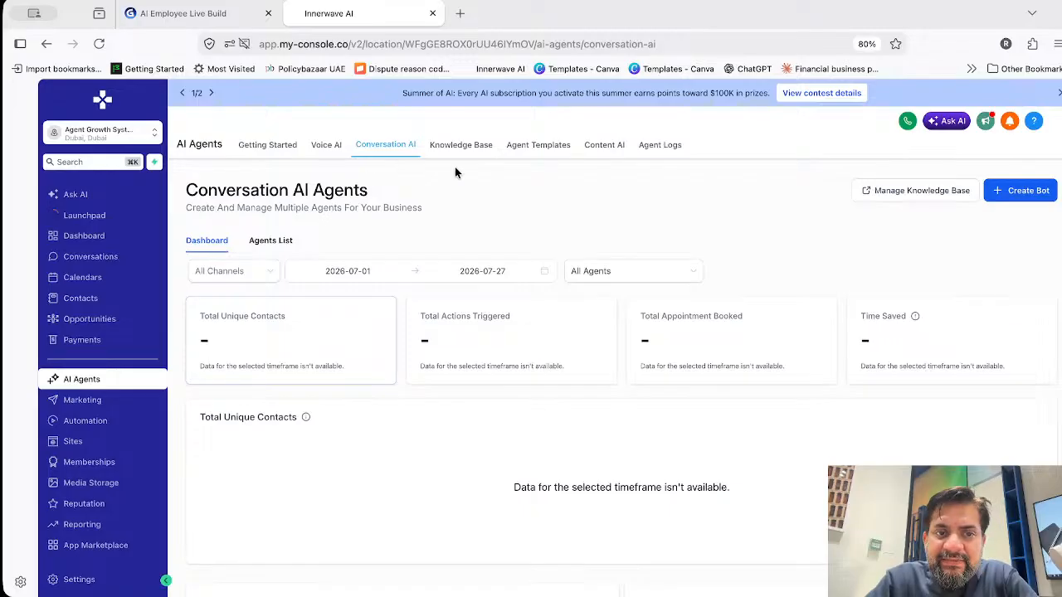
pyautogui.click(992, 192)
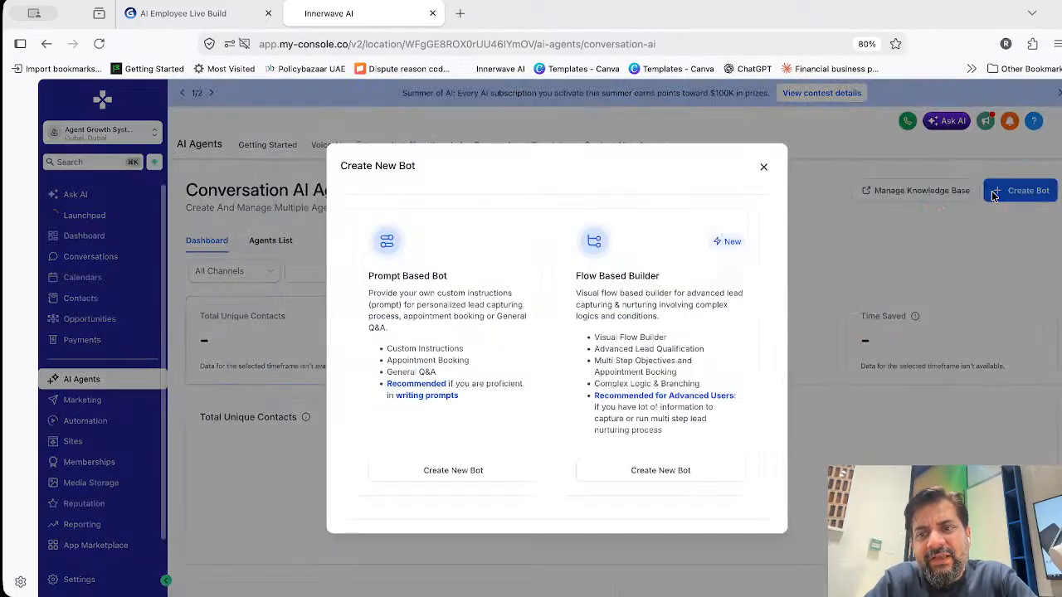
pyautogui.click(486, 281)
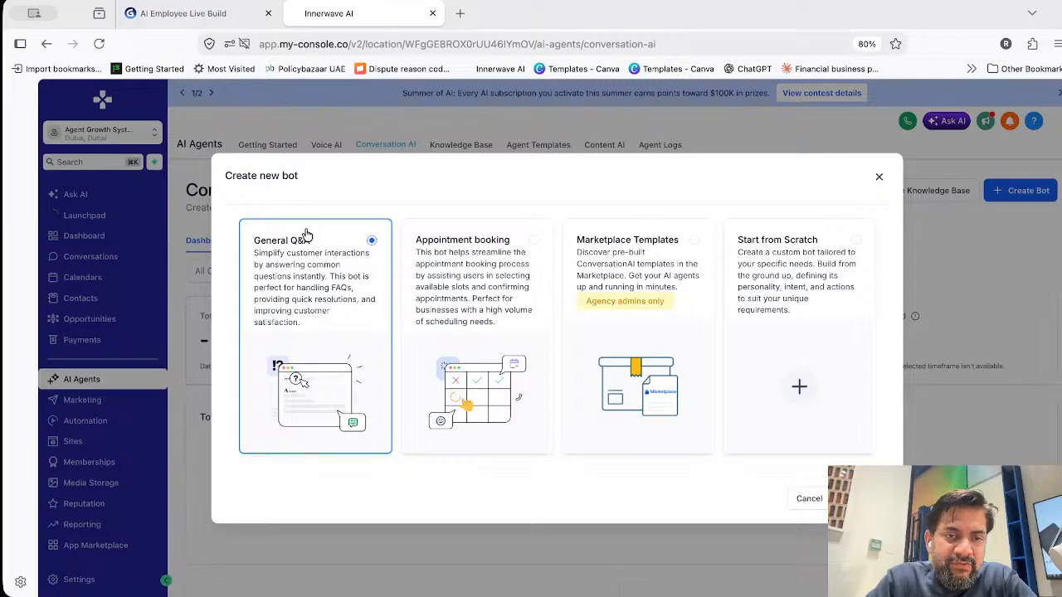
pyautogui.click(512, 252)
pyautogui.click(655, 265)
pyautogui.click(796, 277)
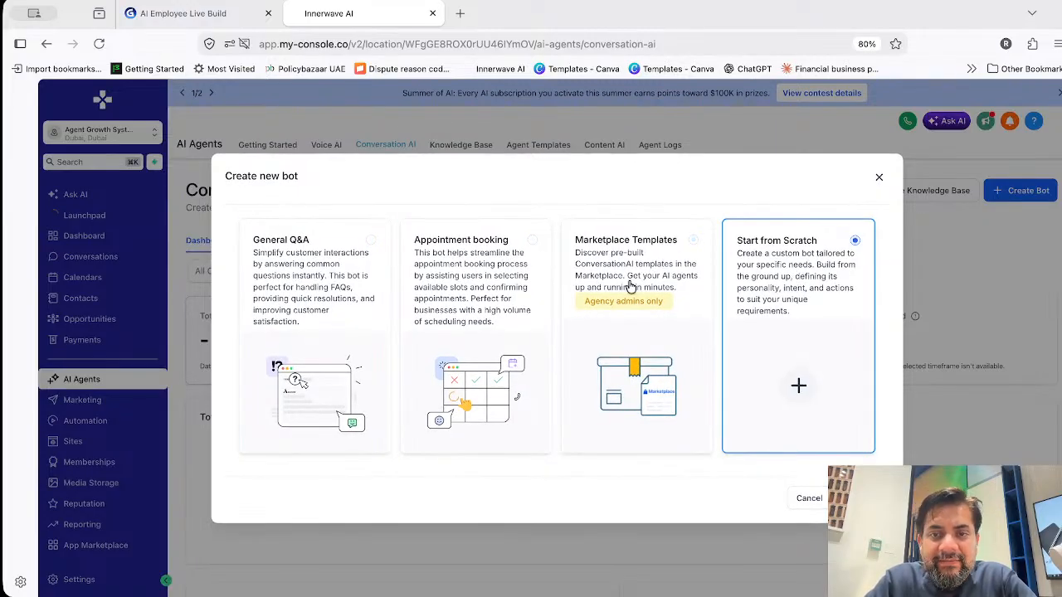
pyautogui.click(386, 296)
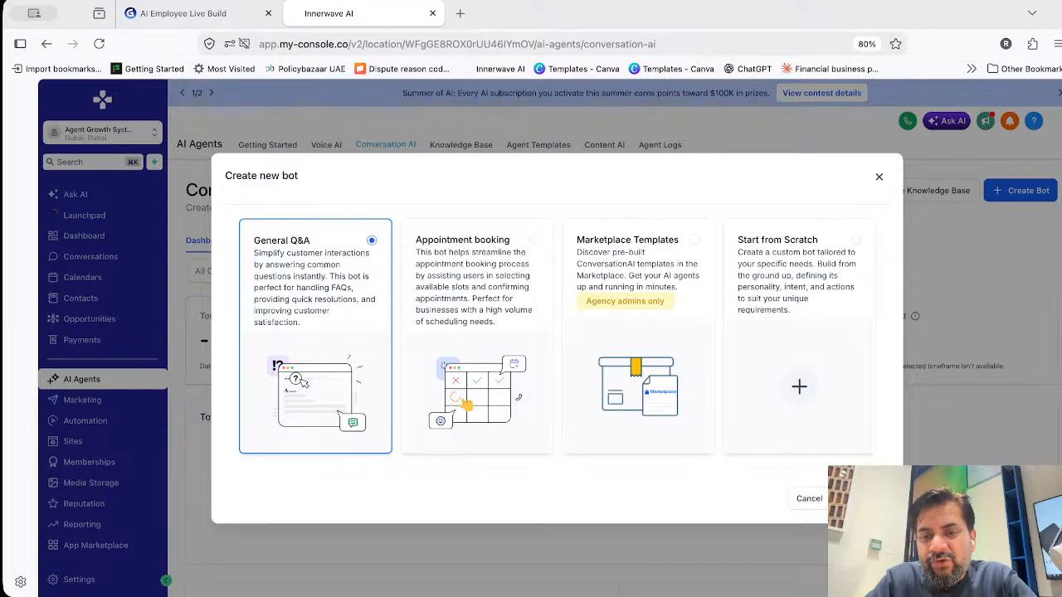
pyautogui.click(863, 497)
# Set the new bot's status to Auto Pilot and save it, continuing to its Bot Training settings
pyautogui.scroll(-2, 367, 359)
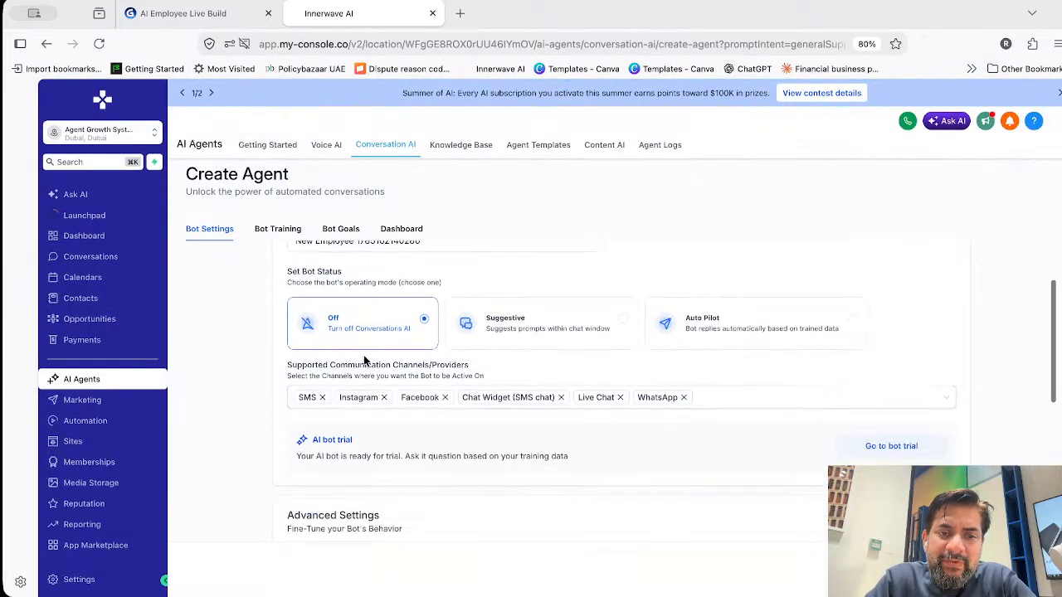
pyautogui.scroll(5, 334, 398)
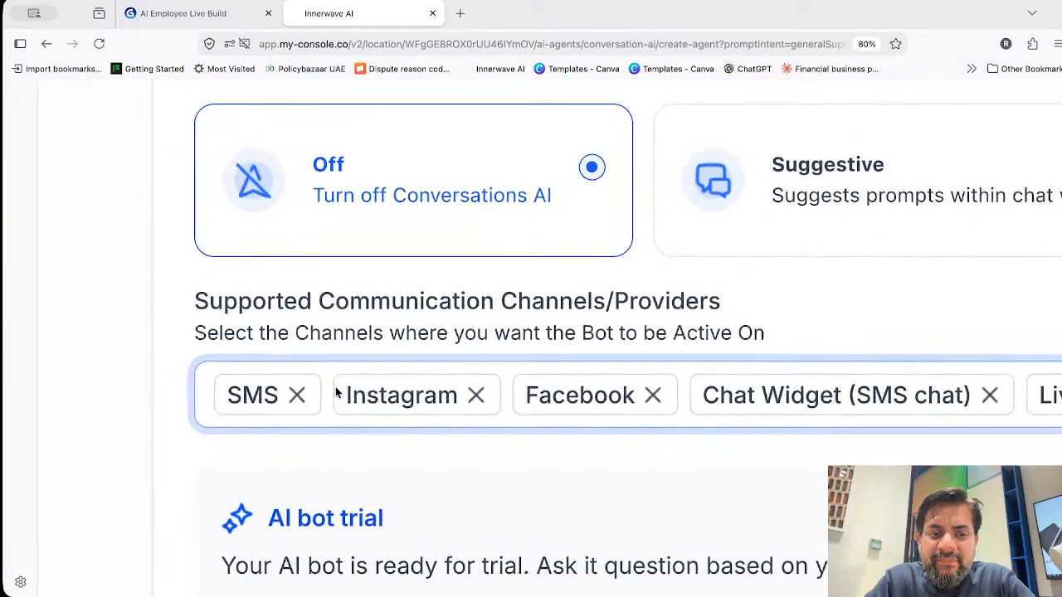
pyautogui.hscroll(10, 289, 401)
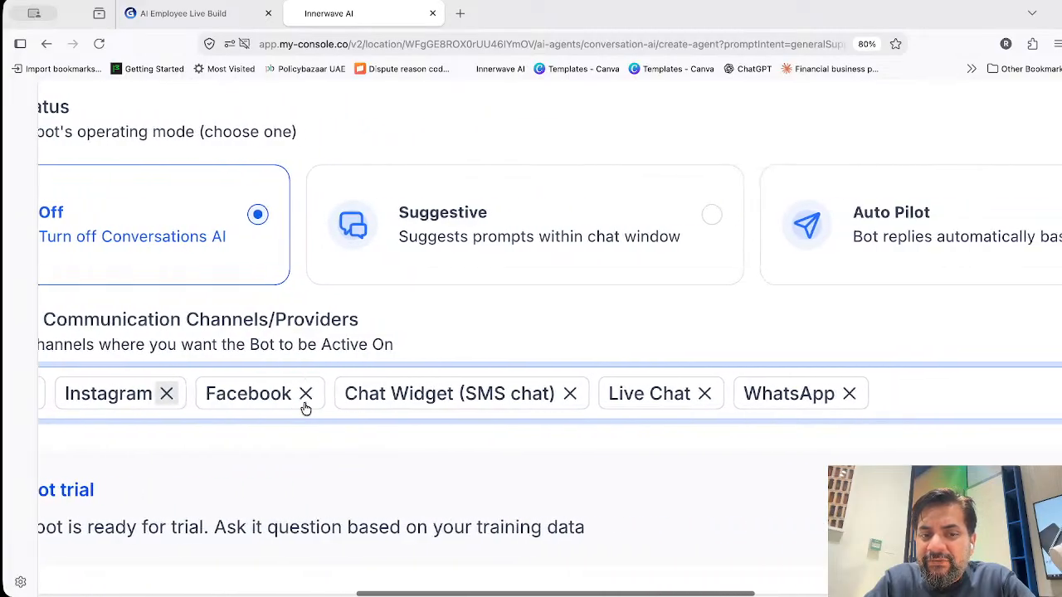
pyautogui.scroll(-5, 447, 409)
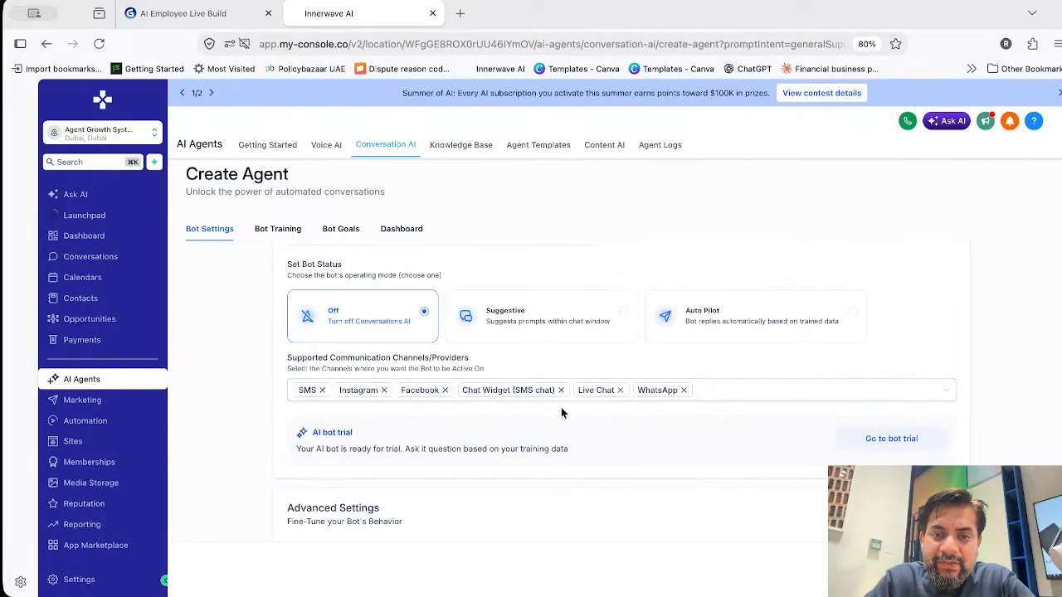
pyautogui.scroll(2, 636, 406)
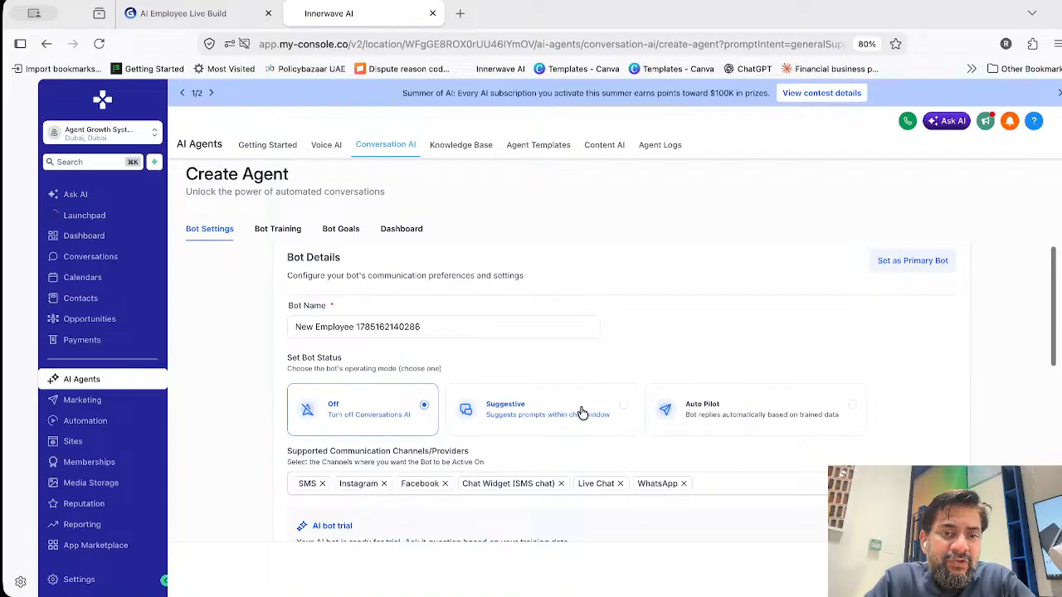
pyautogui.click(719, 408)
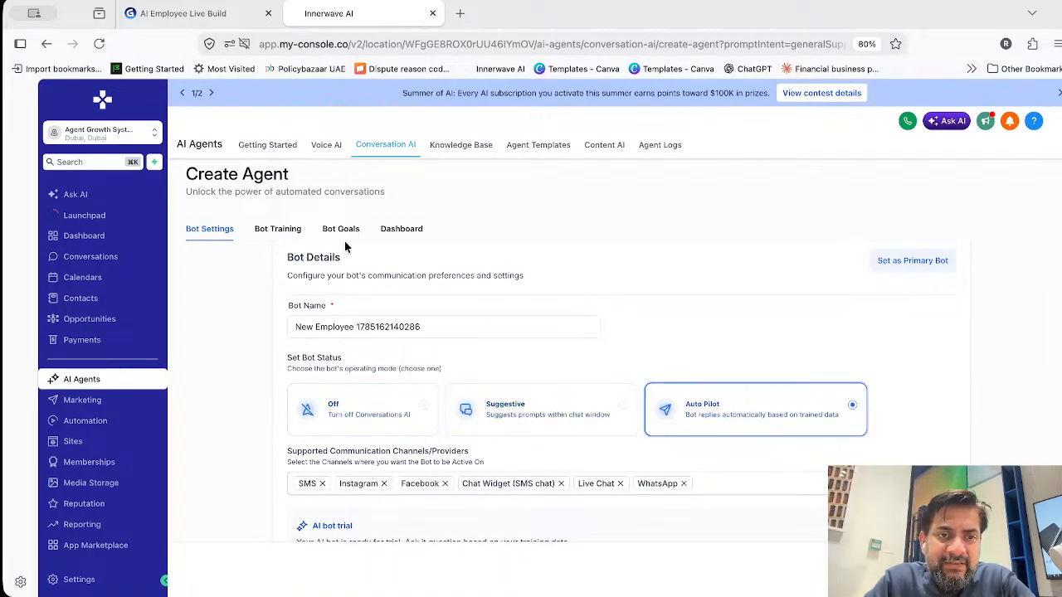
pyautogui.click(274, 235)
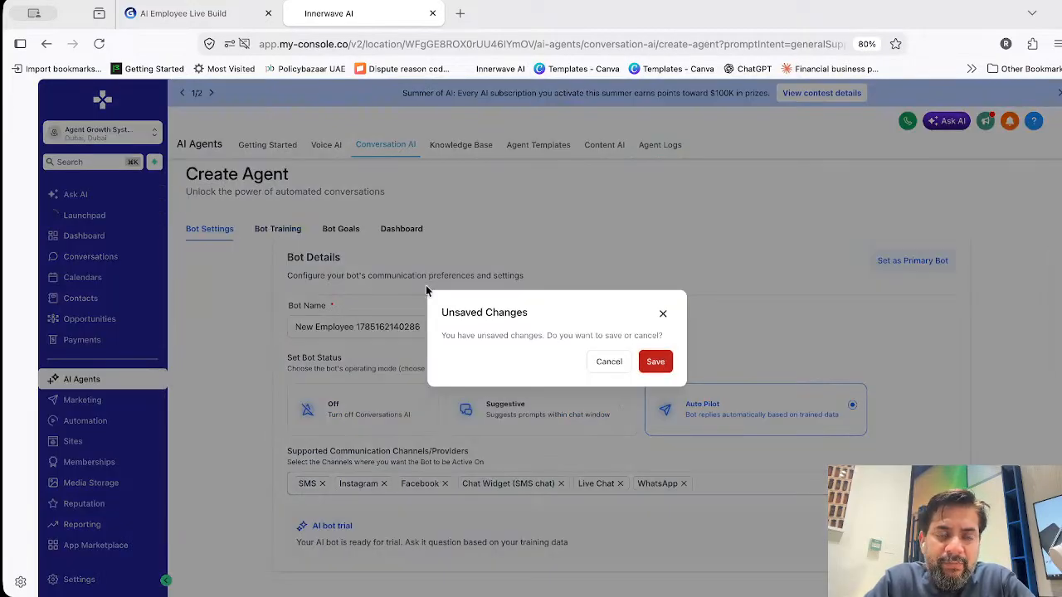
pyautogui.click(655, 362)
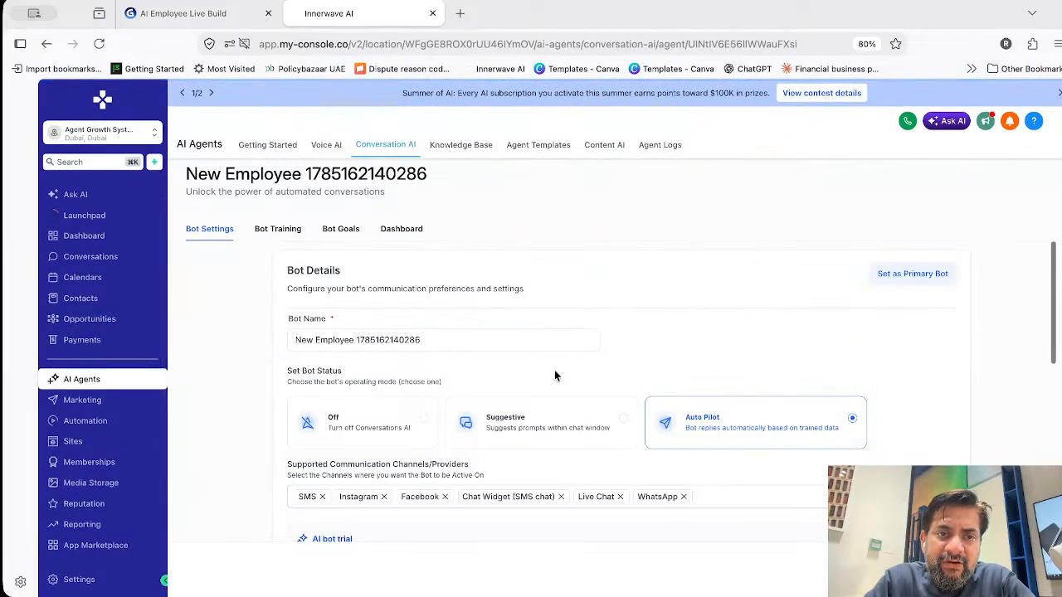
pyautogui.click(278, 229)
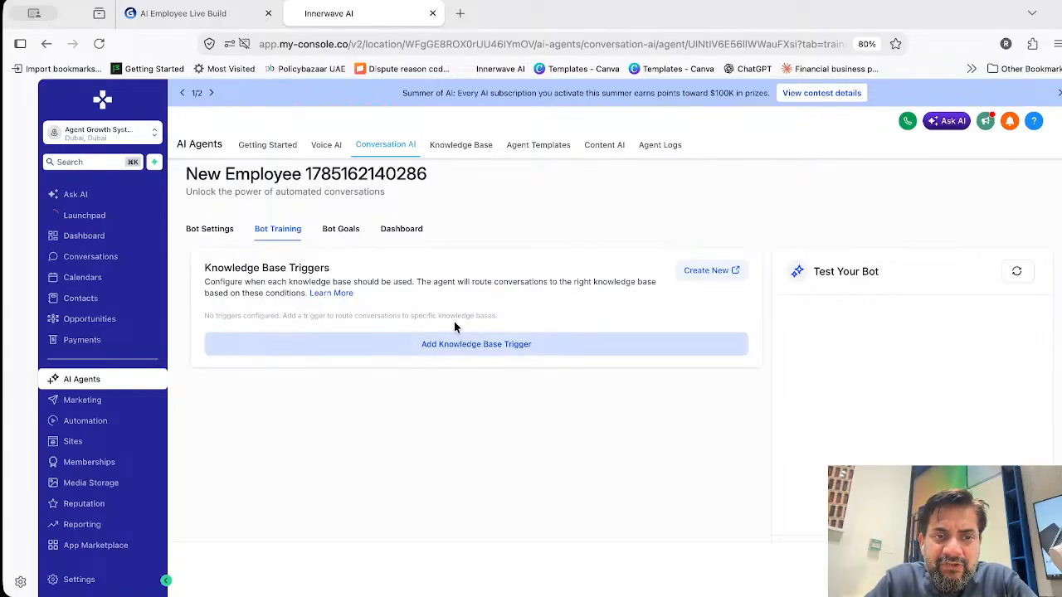
# Look over the new bot's goals, including its personality and goal prompts, and check its dashboard
pyautogui.click(346, 230)
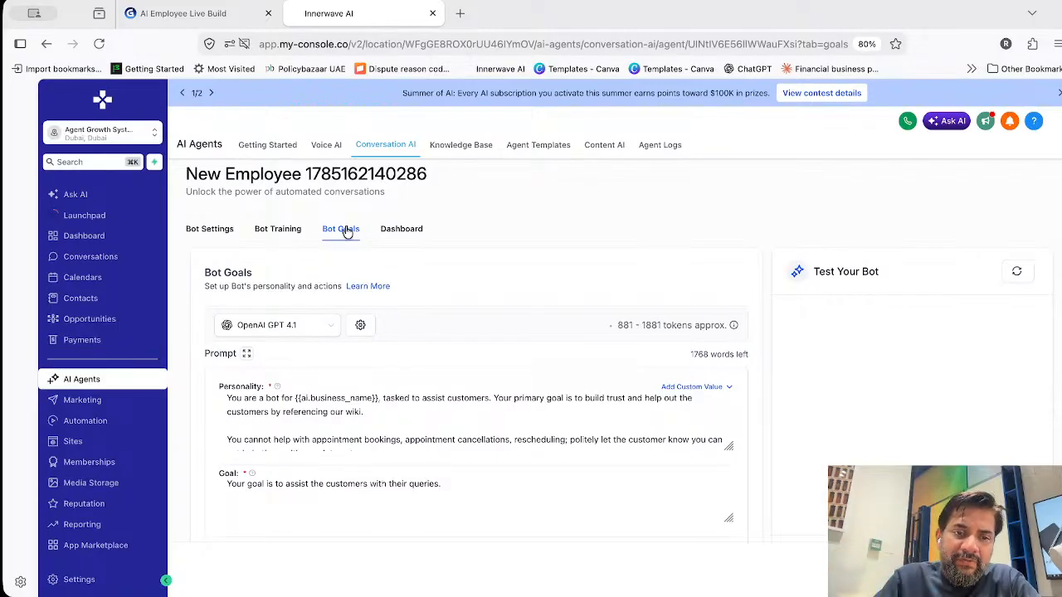
pyautogui.scroll(-1, 349, 365)
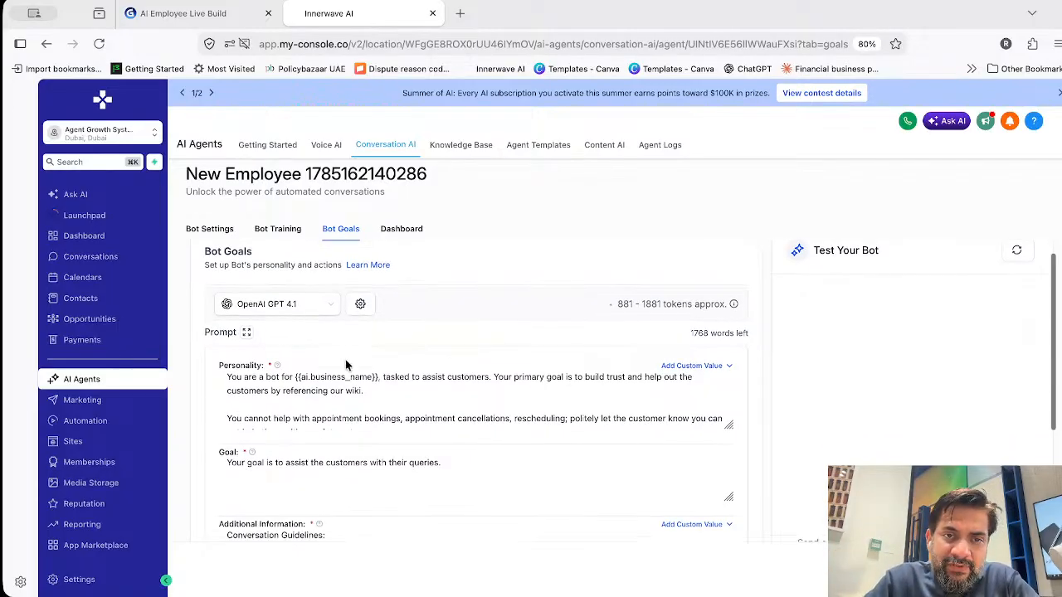
pyautogui.click(400, 228)
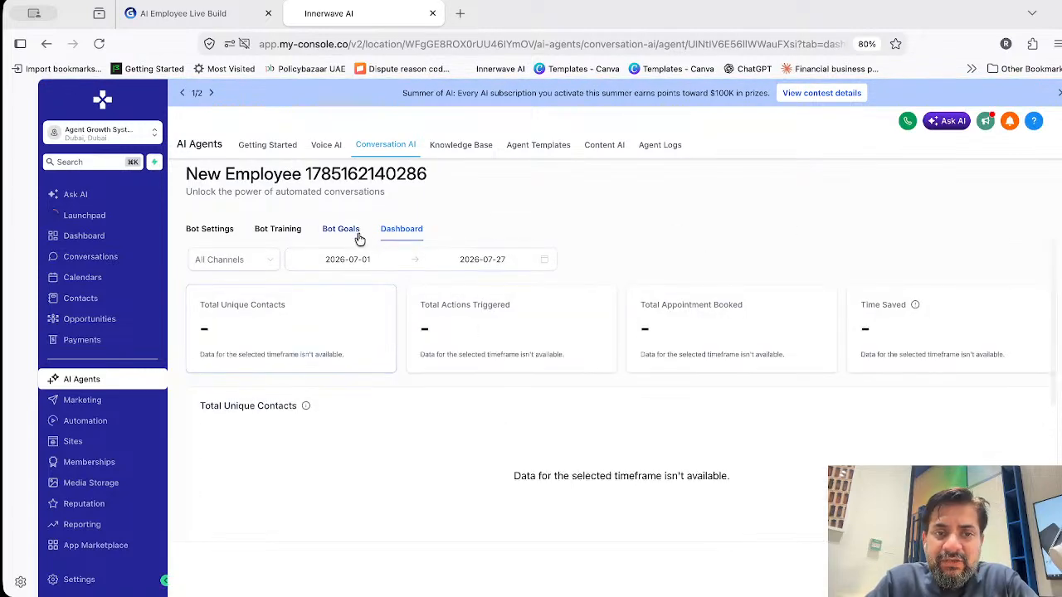
pyautogui.click(358, 236)
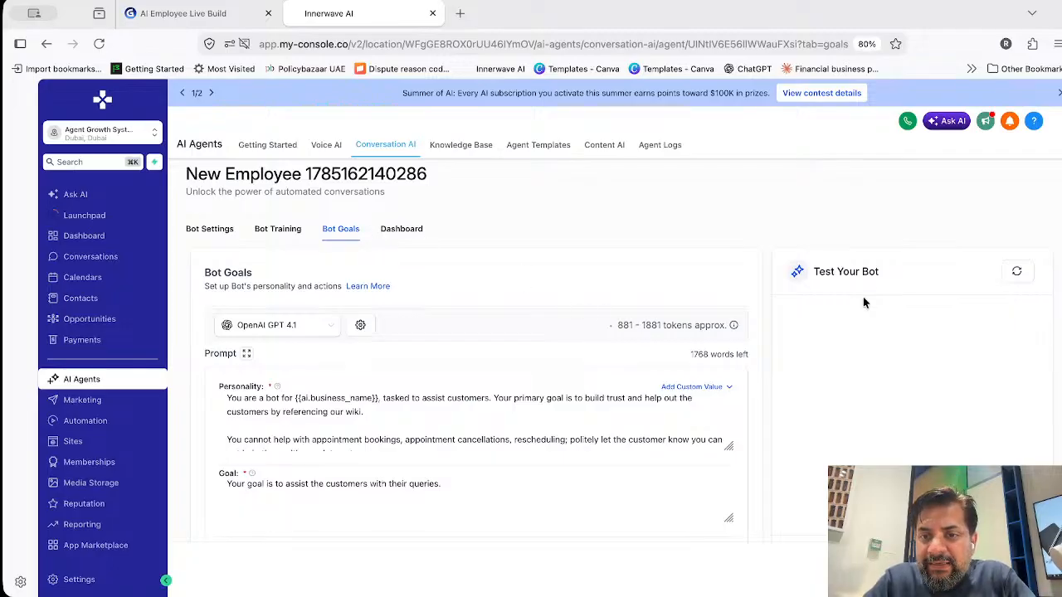
# Enter the sample message "sdfasdfasdf" in the bot's test chat without sending it
pyautogui.scroll(-2, 927, 407)
pyautogui.write('sdfasdfasdf')
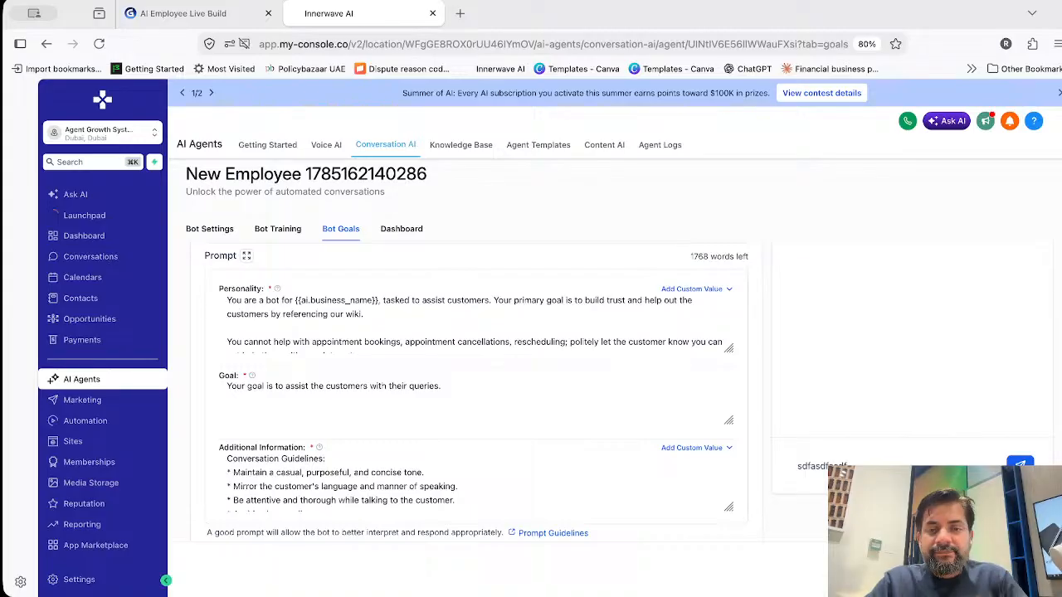
pyautogui.scroll(2, 437, 234)
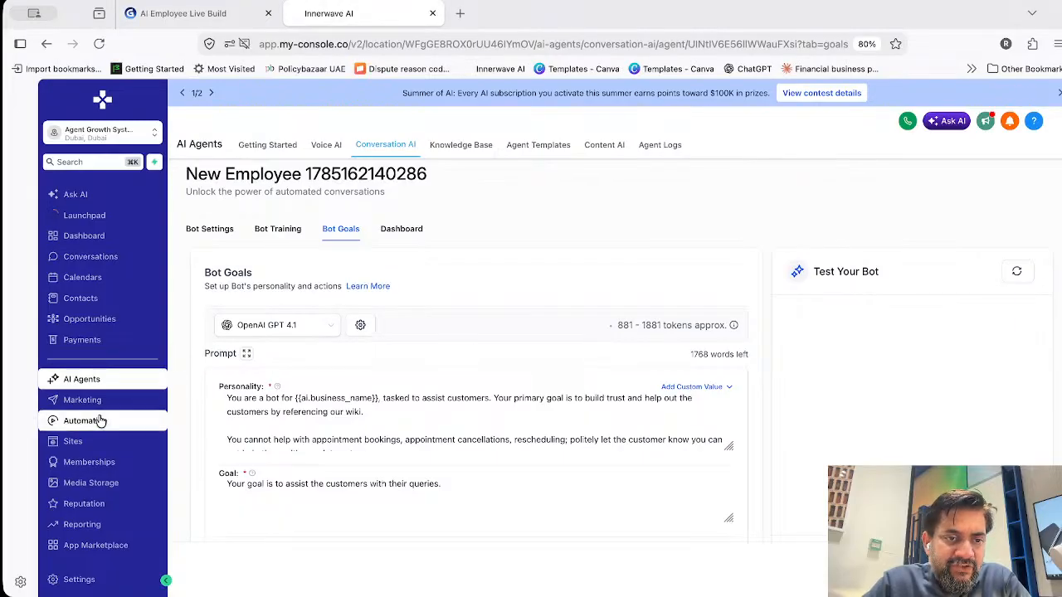
# Look over the Sites funnels and the Reputation area's Reviews AI settings, returning to the funnels list
pyautogui.click(88, 441)
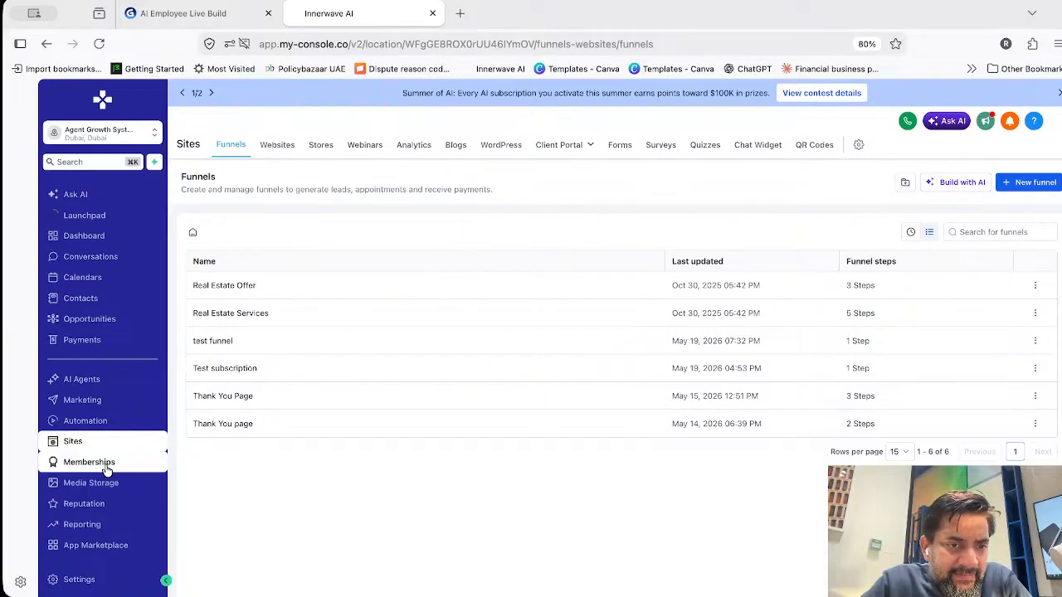
pyautogui.click(83, 507)
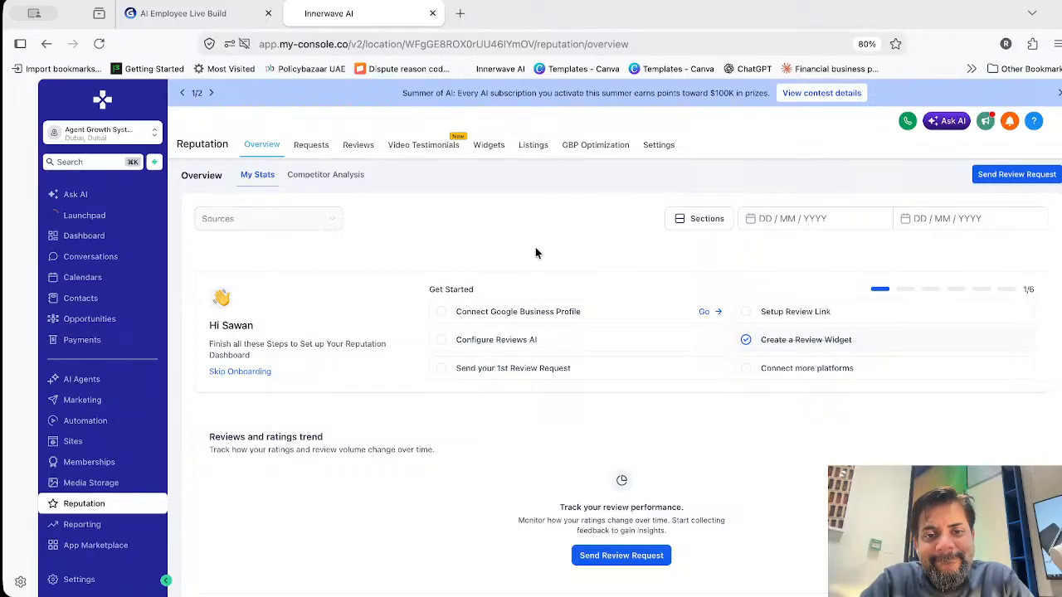
pyautogui.click(531, 347)
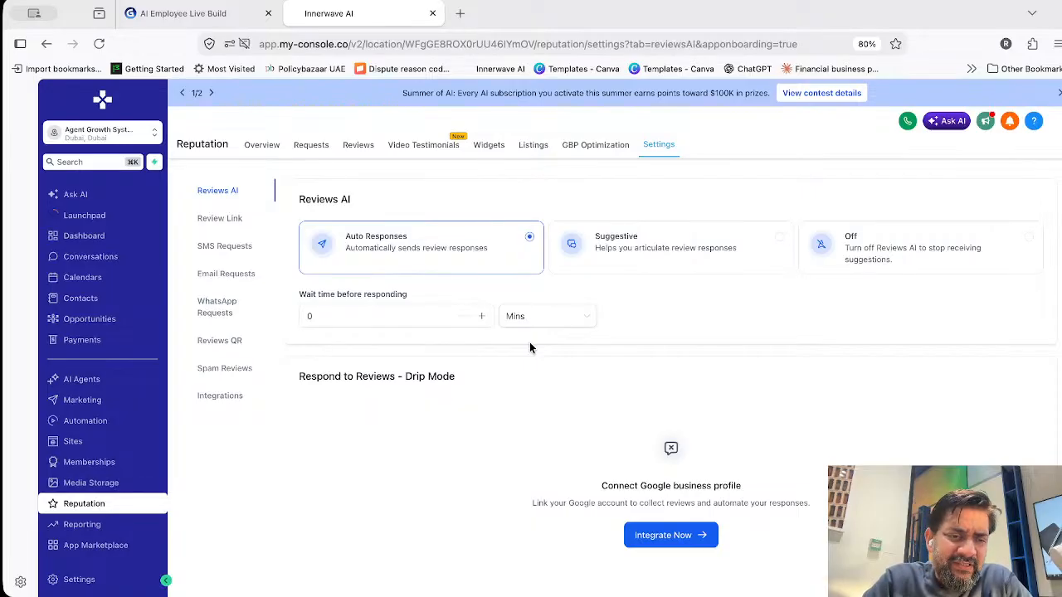
pyautogui.click(80, 442)
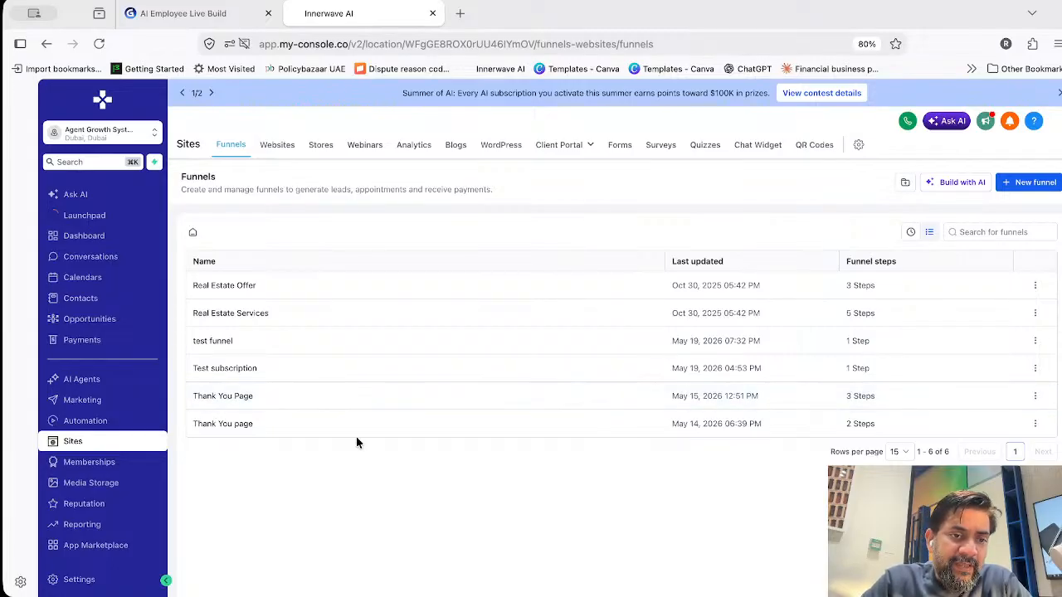
# Open the automation workflows list and bring up the AI workflow builder's prompt
pyautogui.click(105, 424)
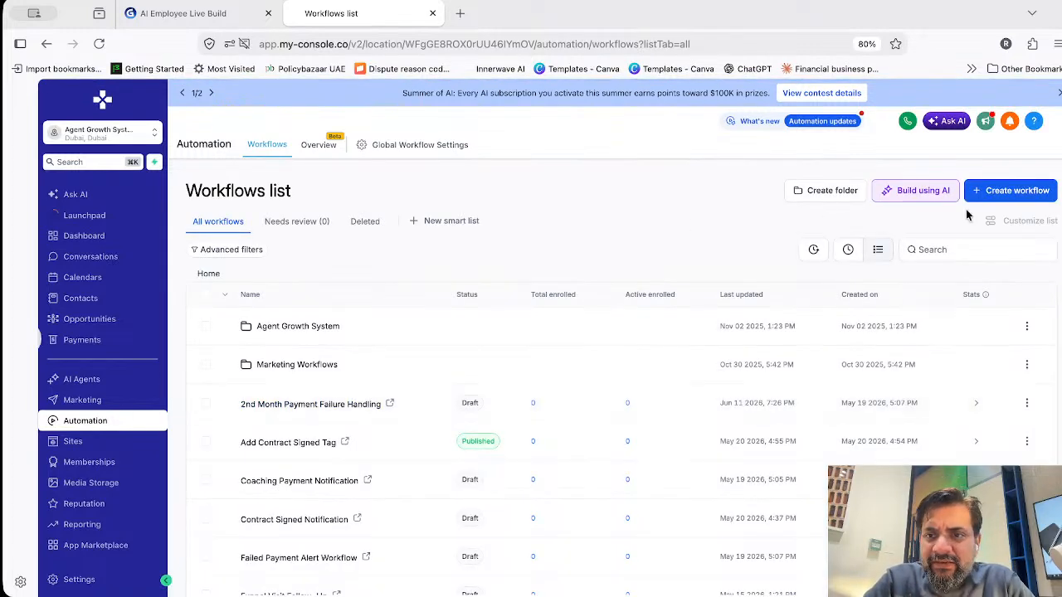
pyautogui.click(920, 192)
pyautogui.write('After sending a proposal, wait 24 hours then send SMS')
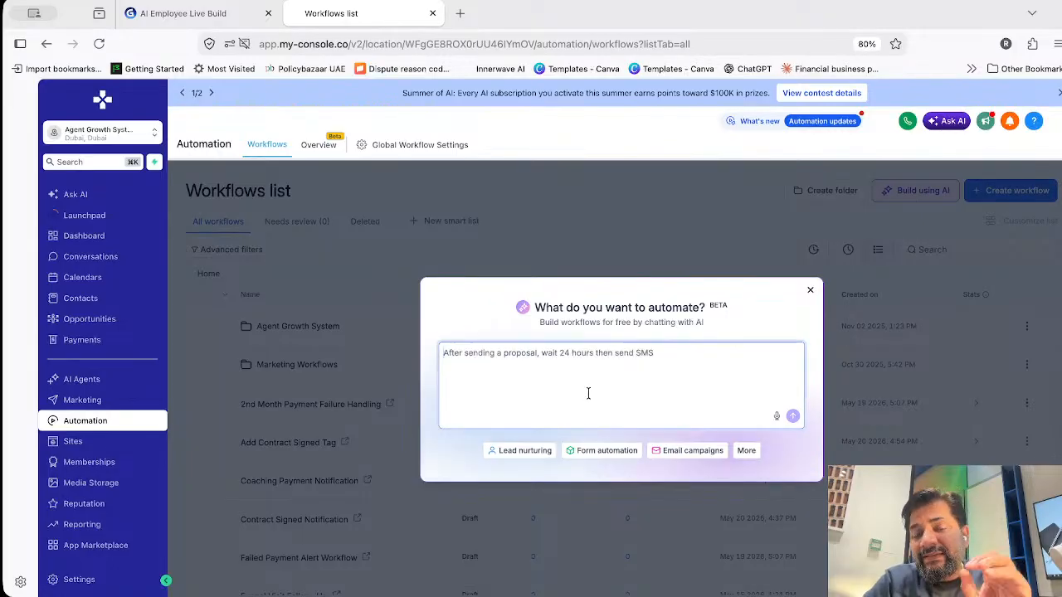
pyautogui.write(' follow-up, wait 2 more days for email follow-up, create a call ta')
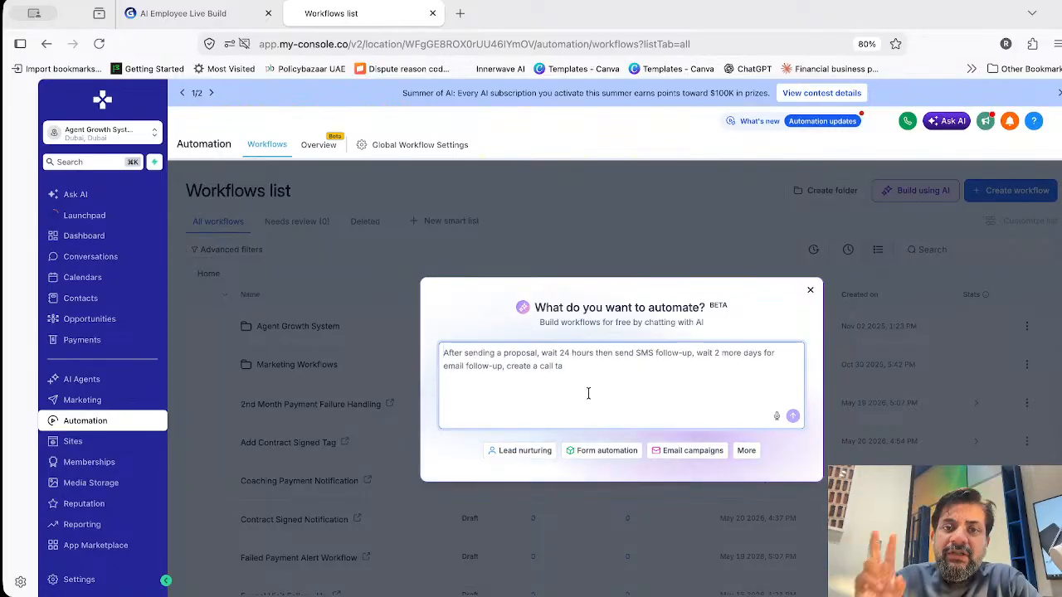
pyautogui.write('sk after 3 days, and move to cold stage if no response in 7 days')
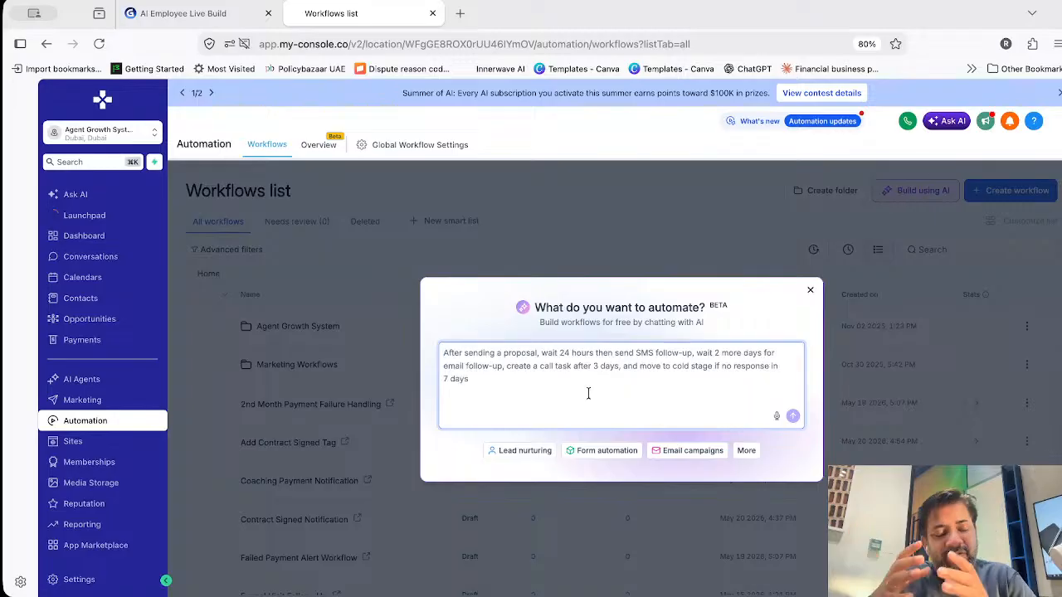
pyautogui.press('BackSpace')
pyautogui.press('BackSpace')
pyautogui.press('BackSpace')
pyautogui.press('BackSpace')
pyautogui.press('BackSpace')
pyautogui.press('BackSpace')
pyautogui.press('BackSpace')
pyautogui.press('BackSpace')
pyautogui.press('BackSpace')
pyautogui.press('BackSpace')
pyautogui.press('BackSpace')
pyautogui.press('BackSpace')
pyautogui.press('BackSpace')
pyautogui.press('BackSpace')
pyautogui.press('BackSpace')
pyautogui.press('BackSpace')
pyautogui.press('BackSpace')
pyautogui.press('BackSpace')
pyautogui.press('BackSpace')
pyautogui.press('BackSpace')
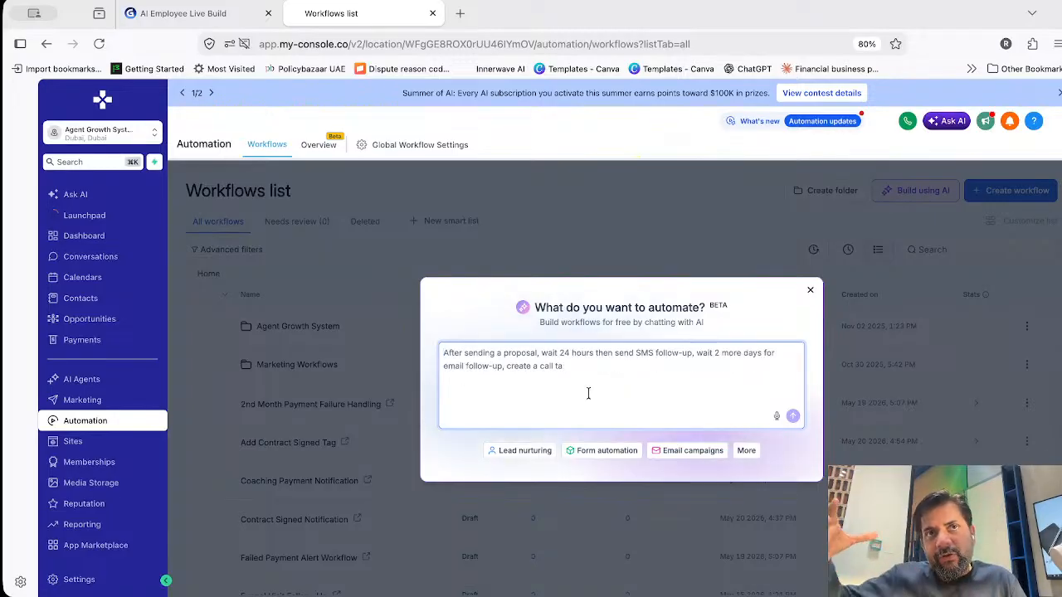
pyautogui.press('BackSpace')
pyautogui.press('BackSpace')
pyautogui.press('BackSpace')
pyautogui.press('BackSpace')
pyautogui.press('BackSpace')
pyautogui.press('BackSpace')
pyautogui.press('BackSpace')
pyautogui.press('BackSpace')
pyautogui.press('BackSpace')
pyautogui.press('BackSpace')
pyautogui.press('BackSpace')
pyautogui.press('BackSpace')
pyautogui.press('BackSpace')
pyautogui.press('BackSpace')
pyautogui.press('BackSpace')
pyautogui.press('BackSpace')
pyautogui.press('BackSpace')
pyautogui.press('BackSpace')
pyautogui.press('BackSpace')
pyautogui.press('BackSpace')
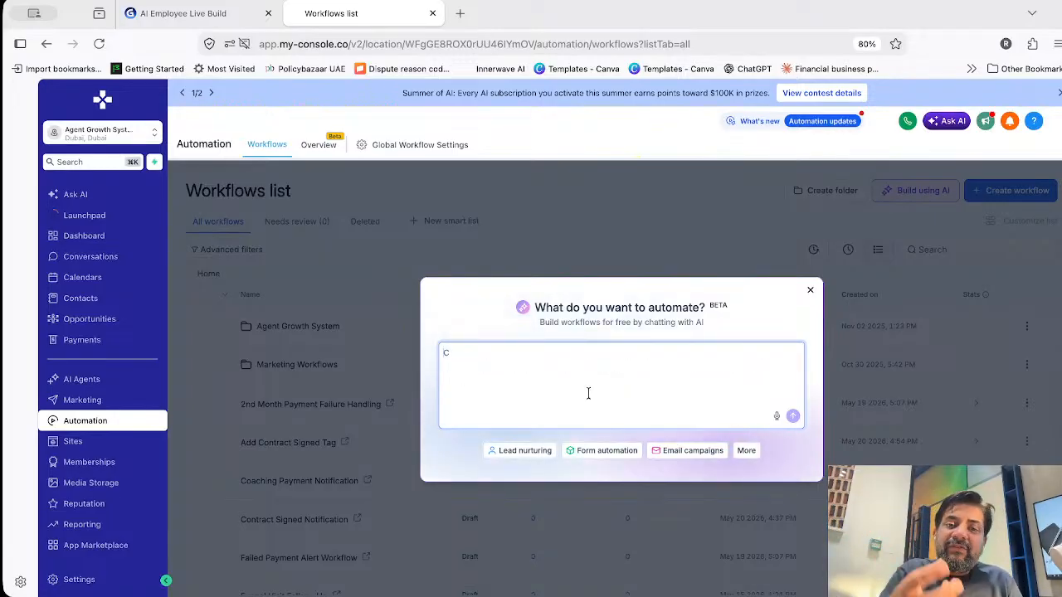
pyautogui.write('Create a 7-day SMS follow-up drip for missed calls')
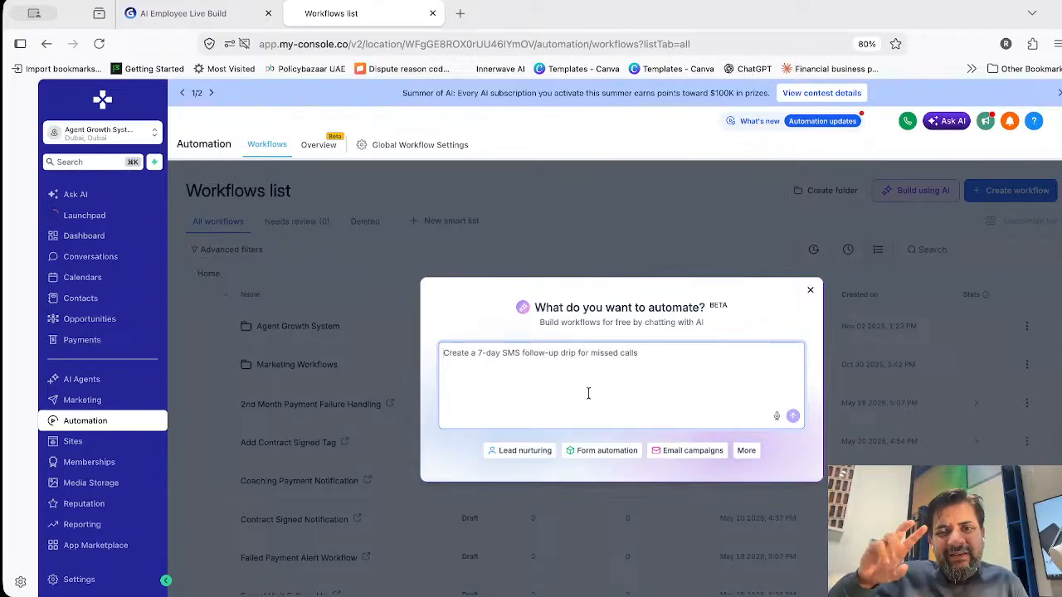
pyautogui.press('BackSpace')
pyautogui.press('BackSpace')
pyautogui.press('BackSpace')
pyautogui.press('BackSpace')
pyautogui.press('BackSpace')
pyautogui.press('BackSpace')
pyautogui.press('BackSpace')
pyautogui.press('BackSpace')
pyautogui.press('BackSpace')
pyautogui.press('BackSpace')
pyautogui.press('BackSpace')
pyautogui.press('BackSpace')
pyautogui.press('BackSpace')
pyautogui.press('BackSpace')
pyautogui.press('BackSpace')
pyautogui.press('BackSpace')
pyautogui.press('BackSpace')
pyautogui.press('BackSpace')
pyautogui.press('BackSpace')
pyautogui.press('BackSpace')
pyautogui.write('When contact for')
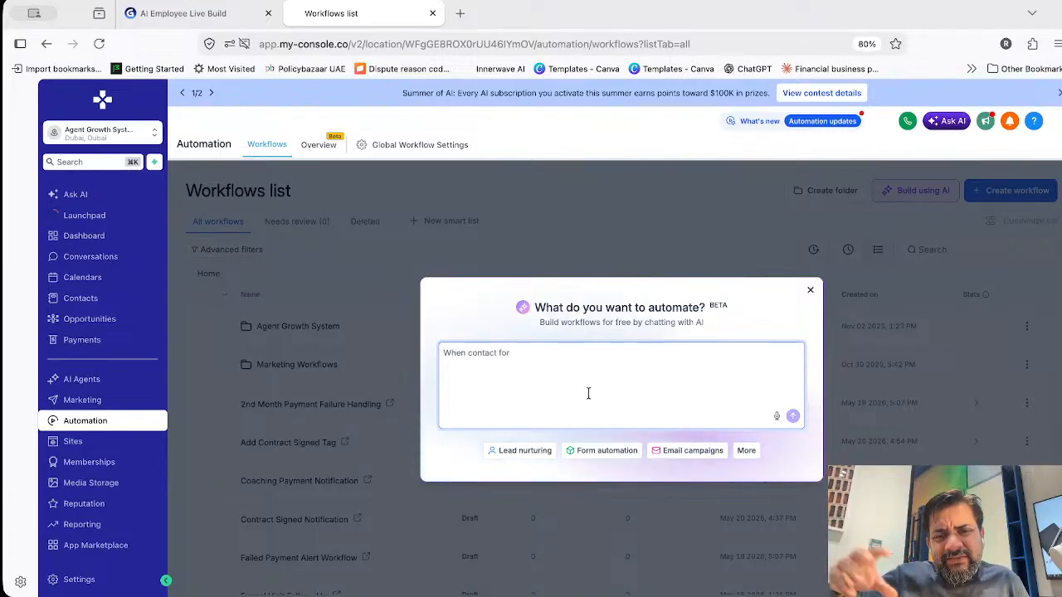
pyautogui.write('m is submitted, create contact record, send confirmation email to su')
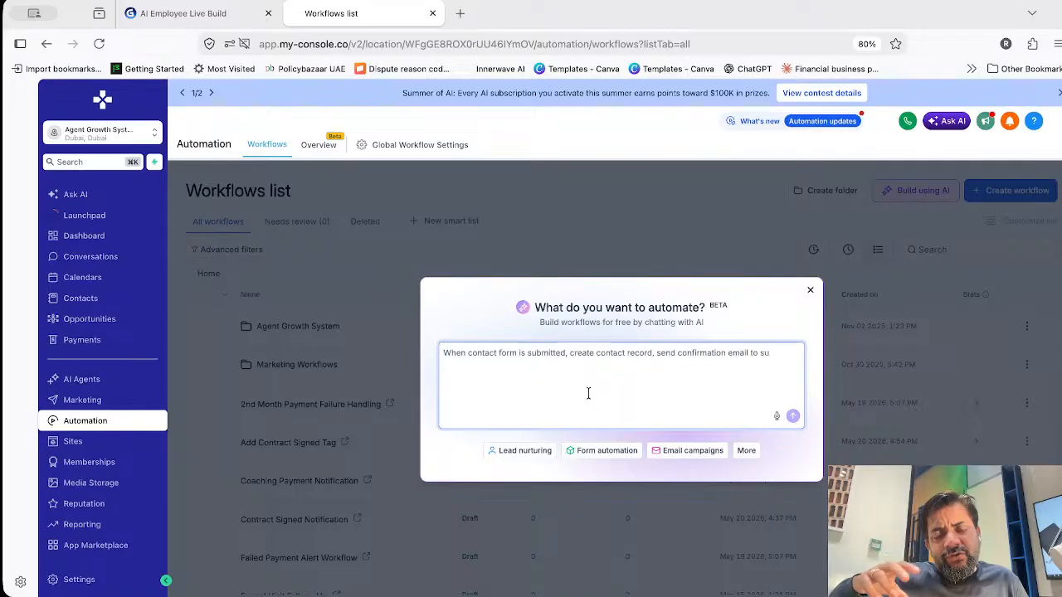
pyautogui.write('bmitter, notify team via SMS, and create follow-up task due in 2 d')
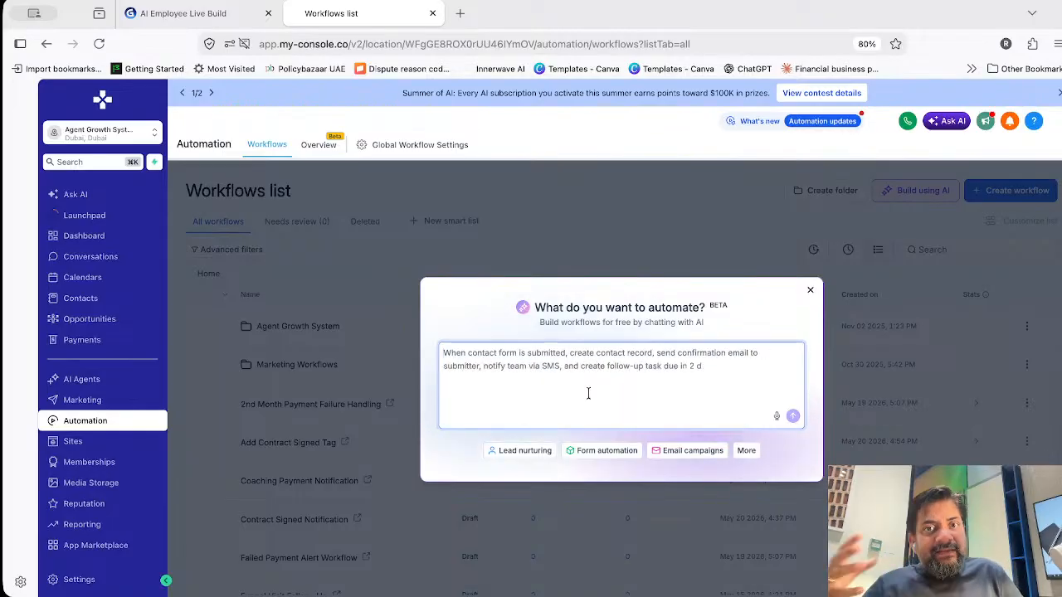
pyautogui.write('ays')
pyautogui.press('BackSpace')
pyautogui.press('BackSpace')
pyautogui.press('BackSpace')
pyautogui.press('BackSpace')
pyautogui.press('BackSpace')
pyautogui.press('BackSpace')
pyautogui.press('BackSpace')
pyautogui.press('BackSpace')
pyautogui.press('BackSpace')
pyautogui.press('BackSpace')
pyautogui.press('BackSpace')
pyautogui.press('BackSpace')
pyautogui.press('BackSpace')
pyautogui.press('BackSpace')
pyautogui.press('BackSpace')
pyautogui.press('BackSpace')
pyautogui.press('BackSpace')
pyautogui.press('BackSpace')
pyautogui.press('BackSpace')
pyautogui.press('BackSpace')
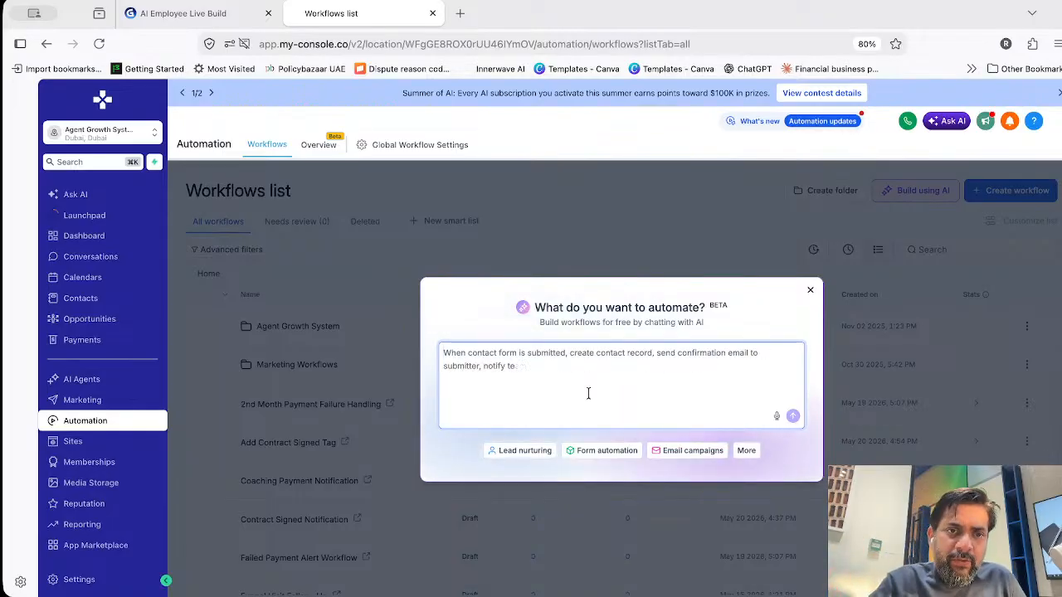
pyautogui.press('BackSpace')
pyautogui.press('BackSpace')
pyautogui.press('BackSpace')
pyautogui.press('BackSpace')
pyautogui.press('BackSpace')
pyautogui.press('BackSpace')
pyautogui.press('BackSpace')
pyautogui.press('BackSpace')
pyautogui.press('BackSpace')
pyautogui.press('BackSpace')
pyautogui.press('BackSpace')
pyautogui.press('BackSpace')
pyautogui.press('BackSpace')
pyautogui.press('BackSpace')
pyautogui.press('BackSpace')
pyautogui.press('BackSpace')
pyautogui.press('BackSpace')
pyautogui.press('BackSpace')
pyautogui.press('BackSpace')
pyautogui.press('BackSpace')
pyautogui.write('n form i')
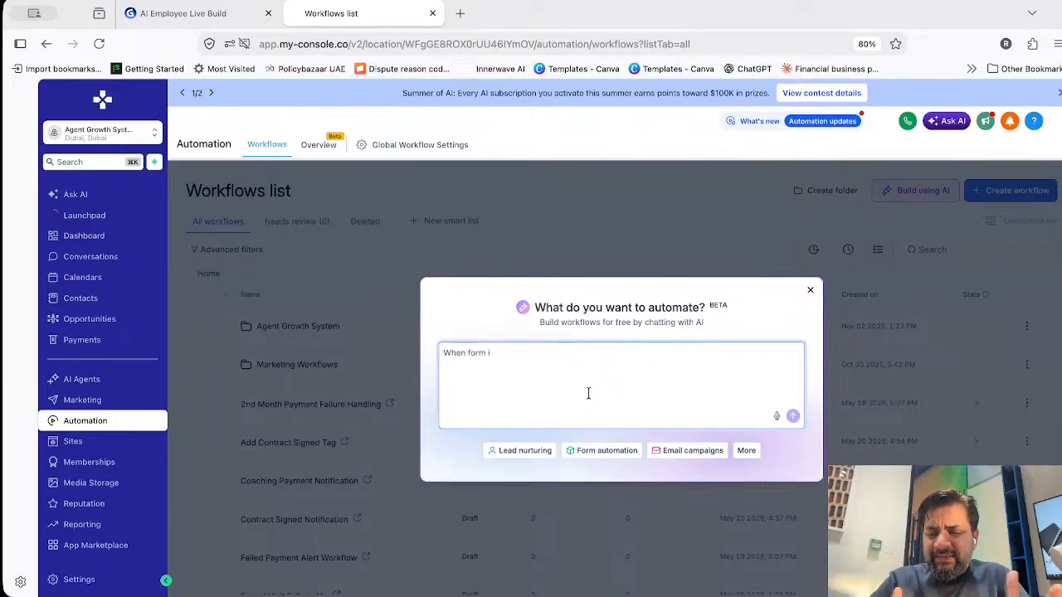
pyautogui.write('s submitted, send SMS to lead, wait 5 minutes for response - if no')
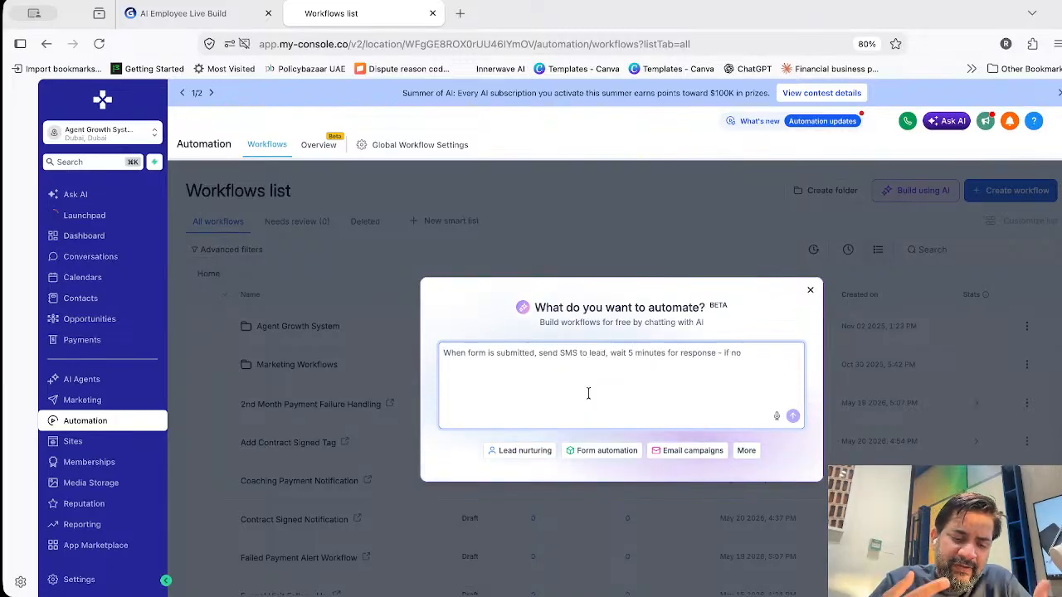
pyautogui.write(' response create call task, if they respond add ta')
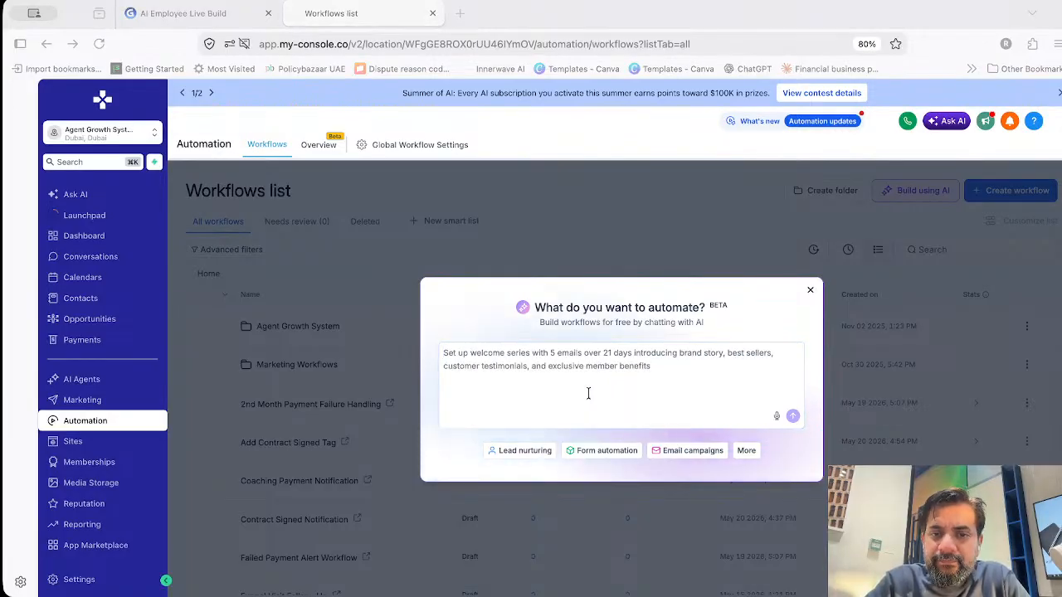
pyautogui.click(588, 393)
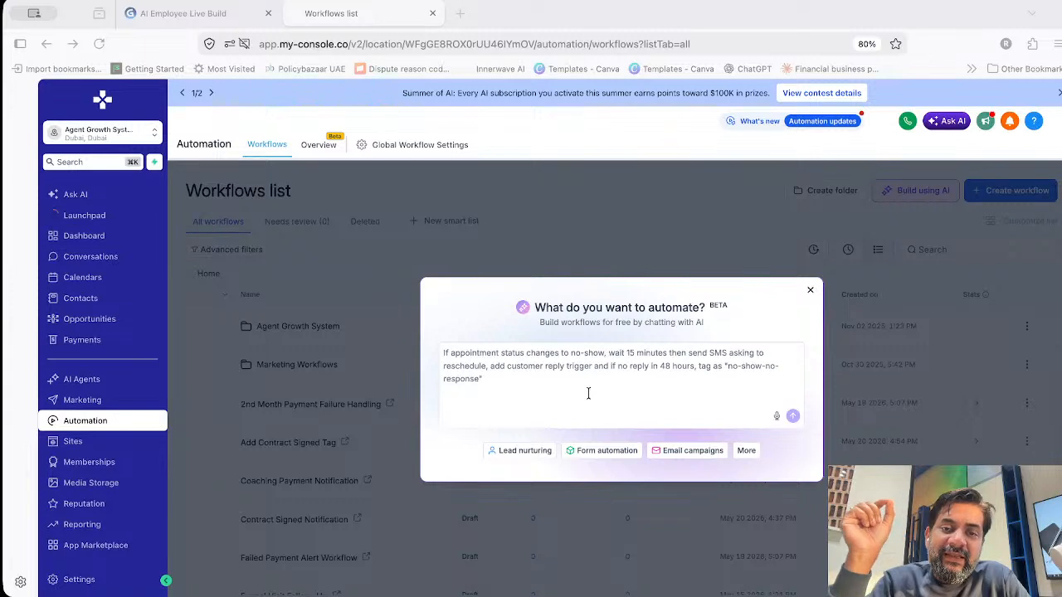
# Leave the AI workflow prompt and start building a new funnel with AI from the Sites funnels list
pyautogui.click(672, 425)
pyautogui.click(73, 441)
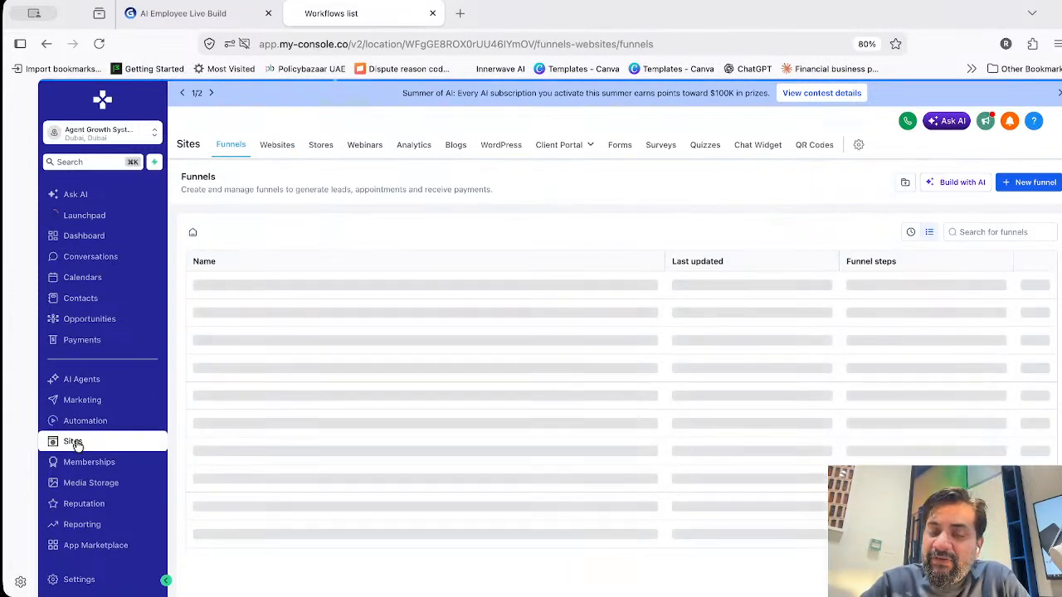
pyautogui.click(952, 189)
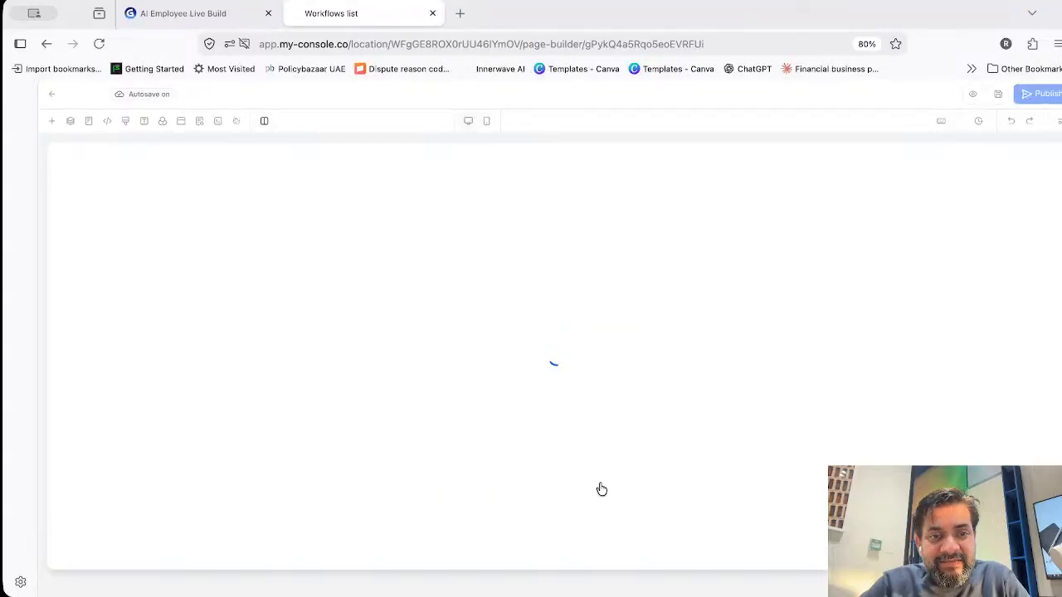
# Switch to the AI Employee Live Build presentation in Gamma and advance through the module and pricing slides to Q&A & Close
pyautogui.hotkey('ctrl', 'shift', 'Tab')
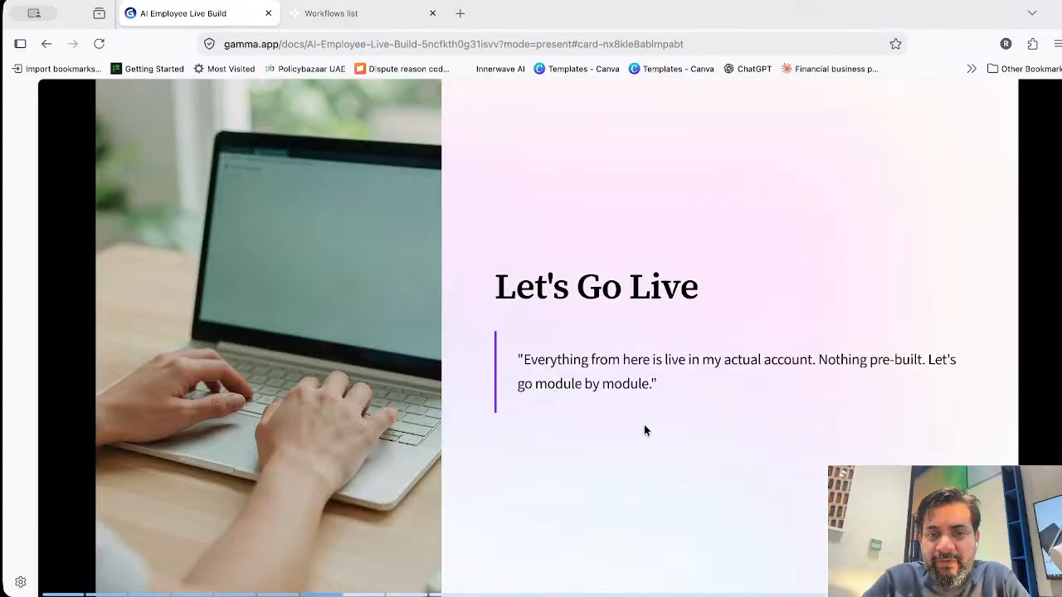
pyautogui.press('Right')
pyautogui.press('Right')
pyautogui.press('Right')
pyautogui.press('Right')
pyautogui.press('Right')
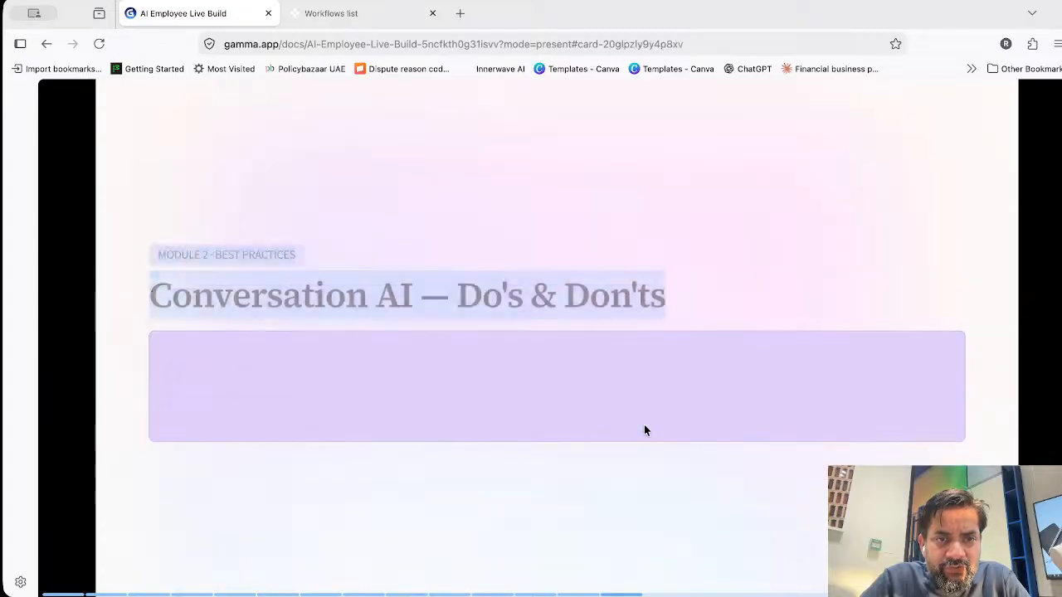
pyautogui.press('Right')
pyautogui.press('Right')
pyautogui.press('Right')
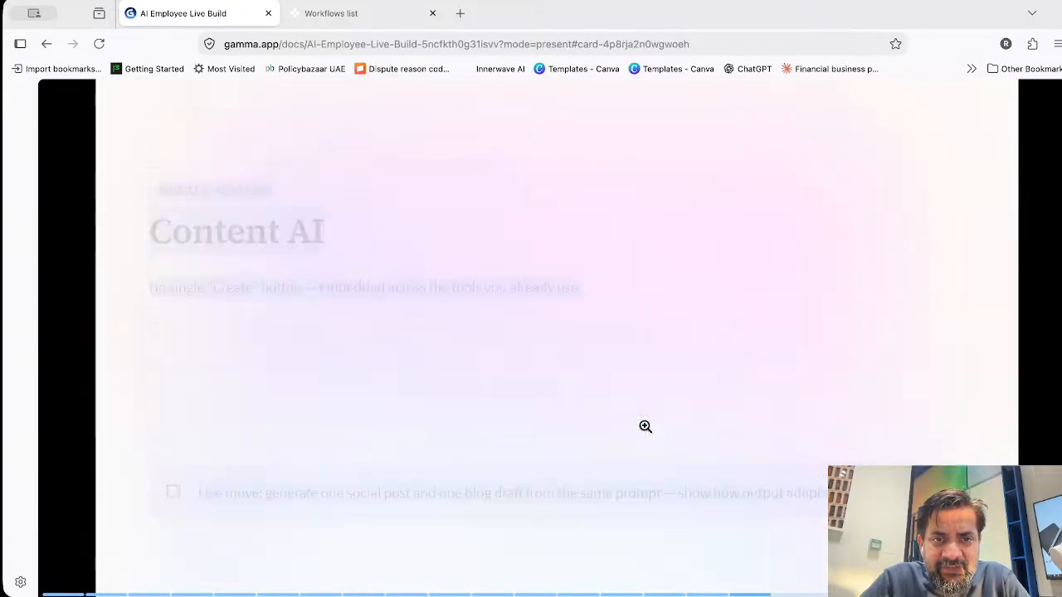
pyautogui.press('Right')
pyautogui.press('Right')
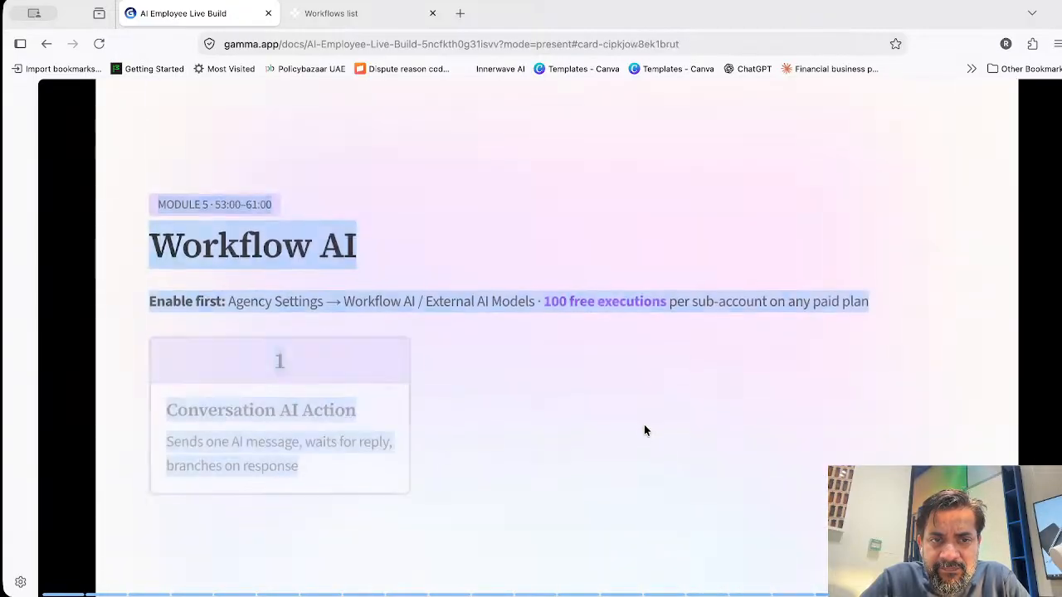
pyautogui.press('Right')
pyautogui.press('Right')
pyautogui.press('Right')
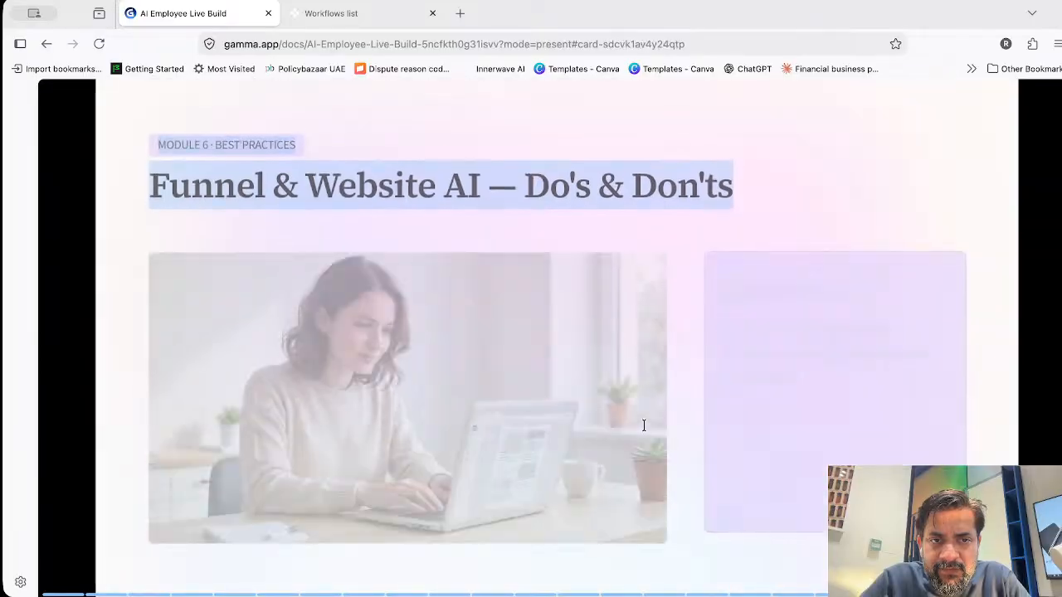
pyautogui.press('Right')
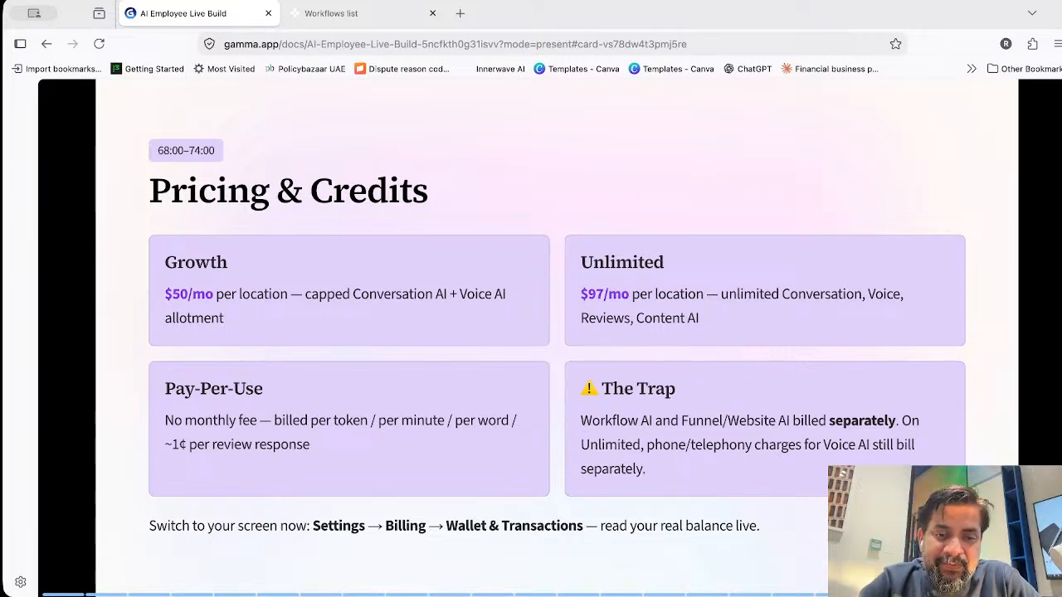
pyautogui.press('Right')
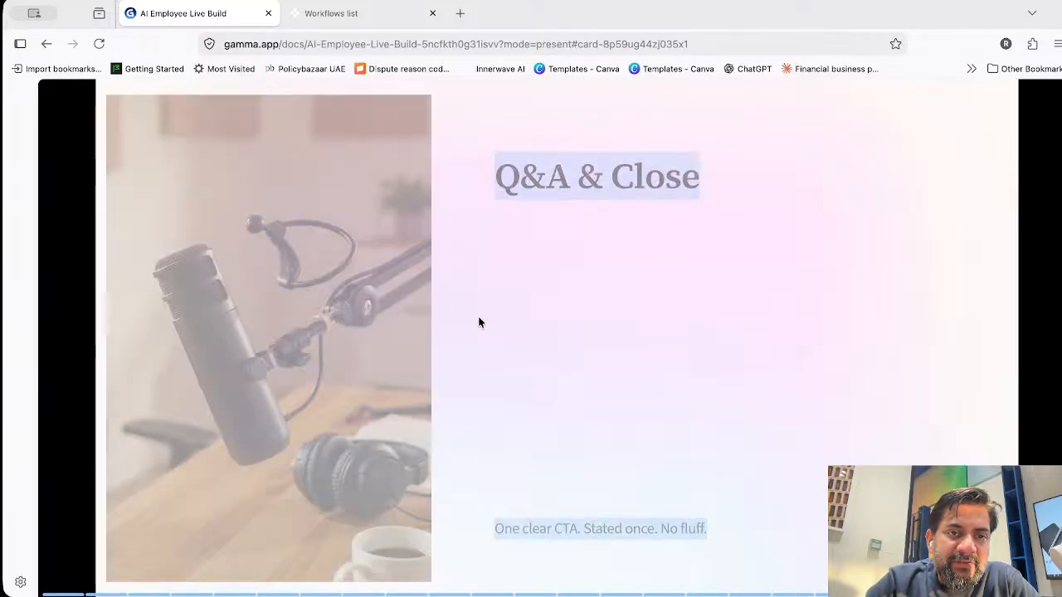
pyautogui.click(576, 303)
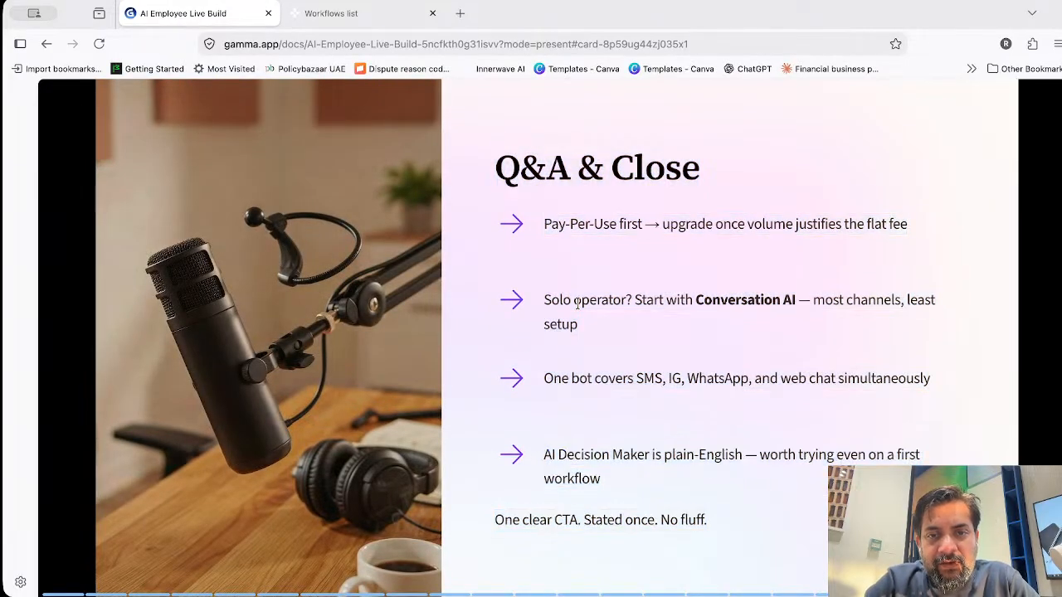